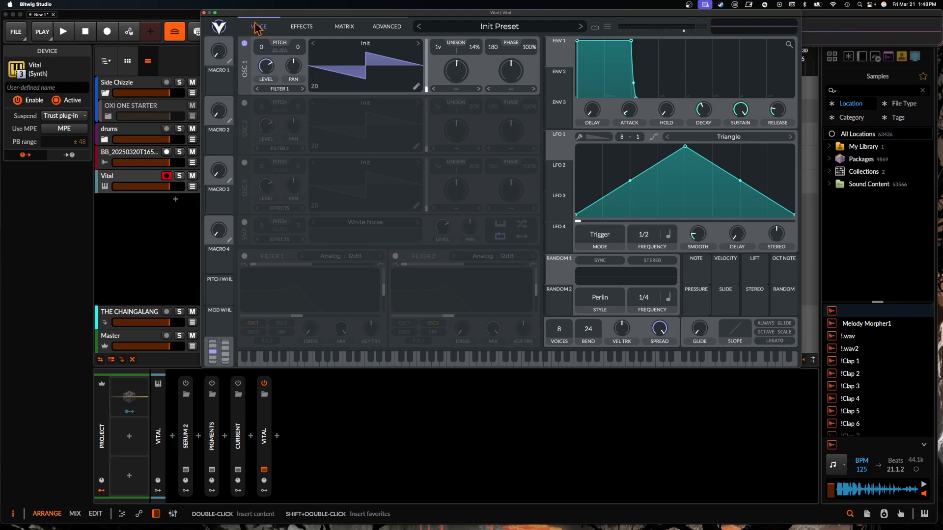
# - Enable oscillator 2, oscillator 3 and the white noise sampler in Vital
pyautogui.click(244, 103)
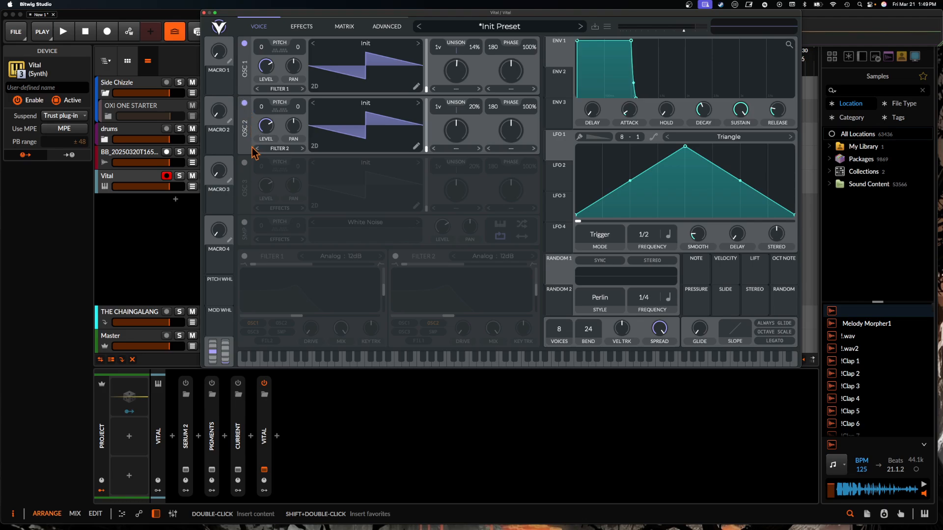
pyautogui.click(244, 162)
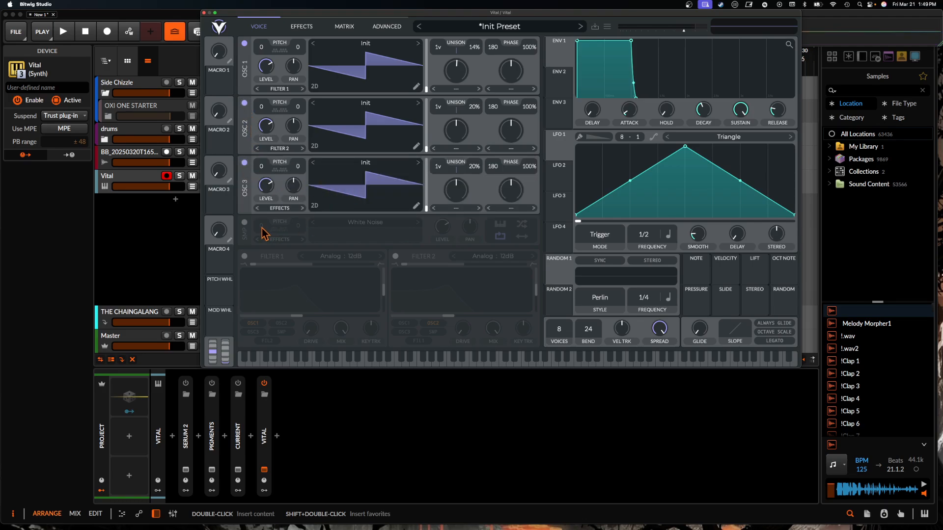
pyautogui.click(244, 222)
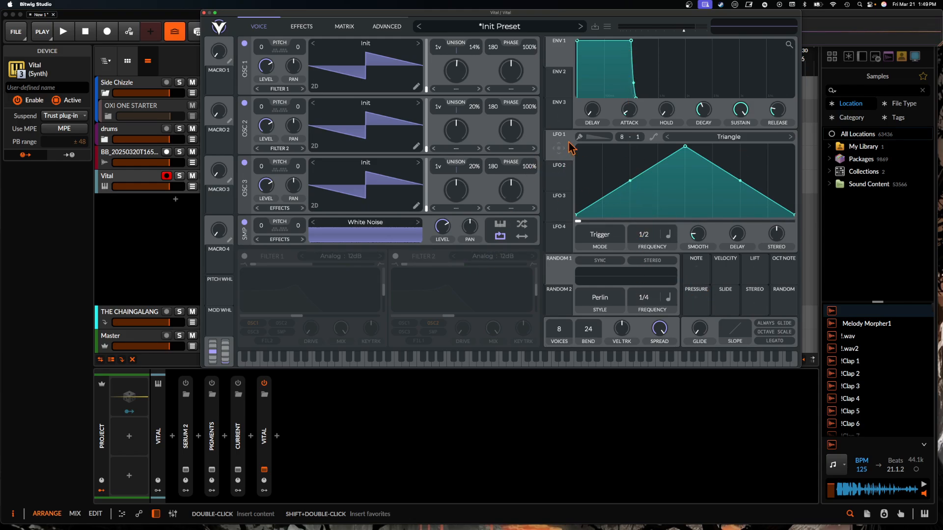
# - Review Vital's LFO 2, effects, modulation matrix and advanced settings, then return to the voice page
pyautogui.moveTo(559, 178)
pyautogui.mouseDown()
pyautogui.moveTo(538, 171)
pyautogui.moveTo(568, 173)
pyautogui.mouseUp()
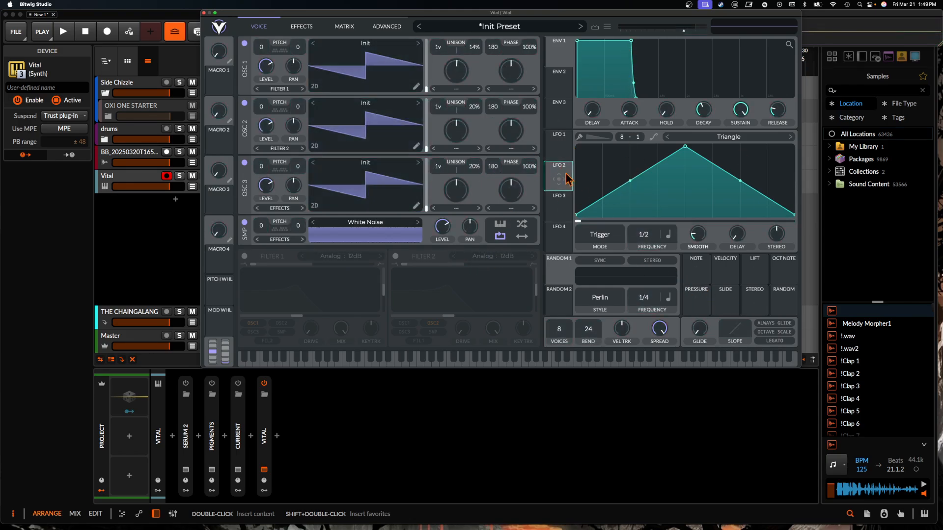
pyautogui.click(302, 27)
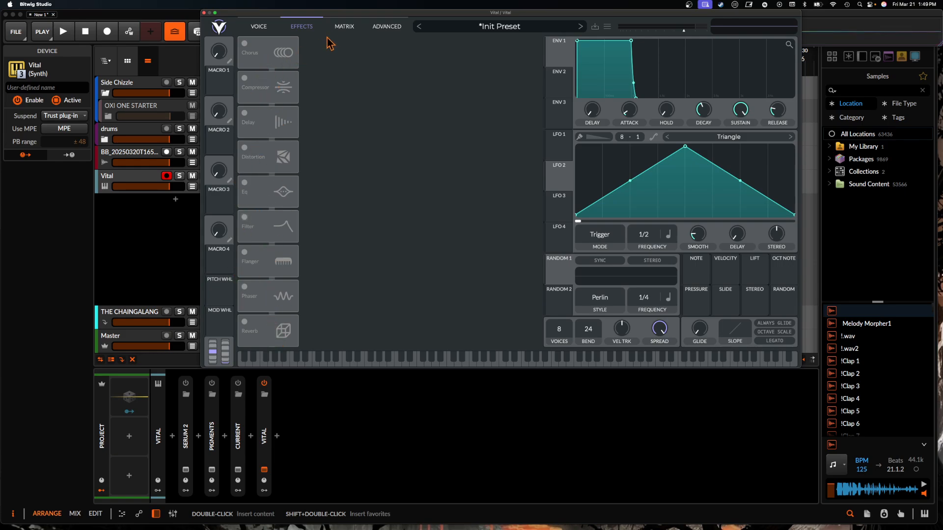
pyautogui.click(344, 28)
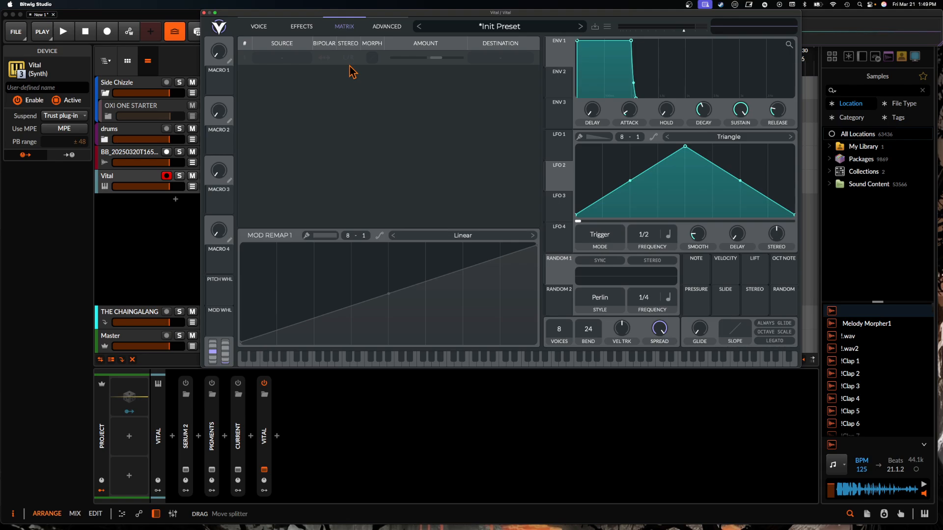
pyautogui.click(385, 30)
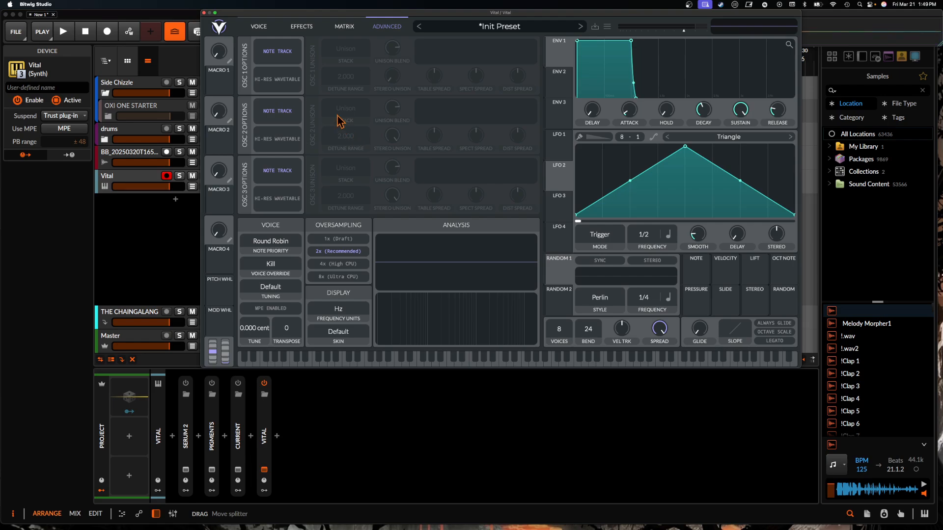
pyautogui.click(258, 27)
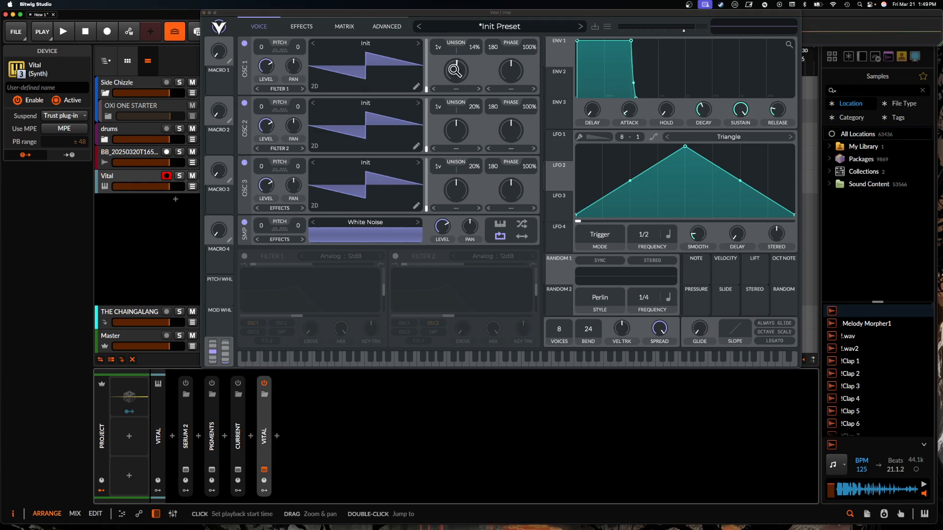
# - Set oscillator 1's spectral morph to Vocode and its phase distortion type to FM <- Osc 3
pyautogui.click(464, 89)
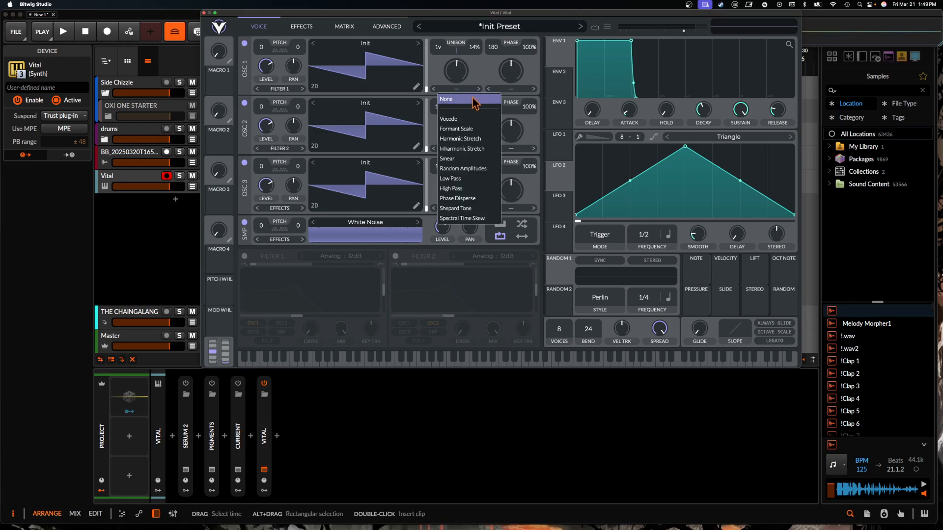
pyautogui.click(469, 121)
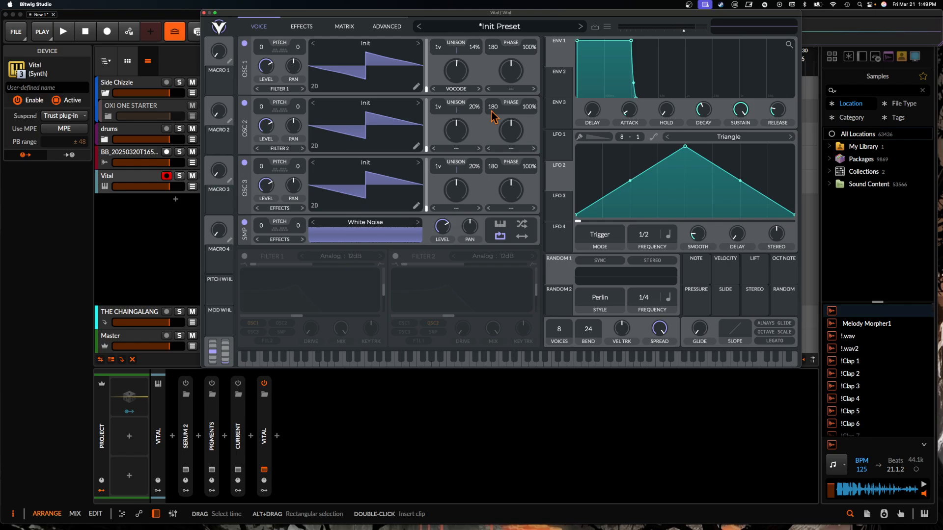
pyautogui.click(519, 90)
pyautogui.click(450, 90)
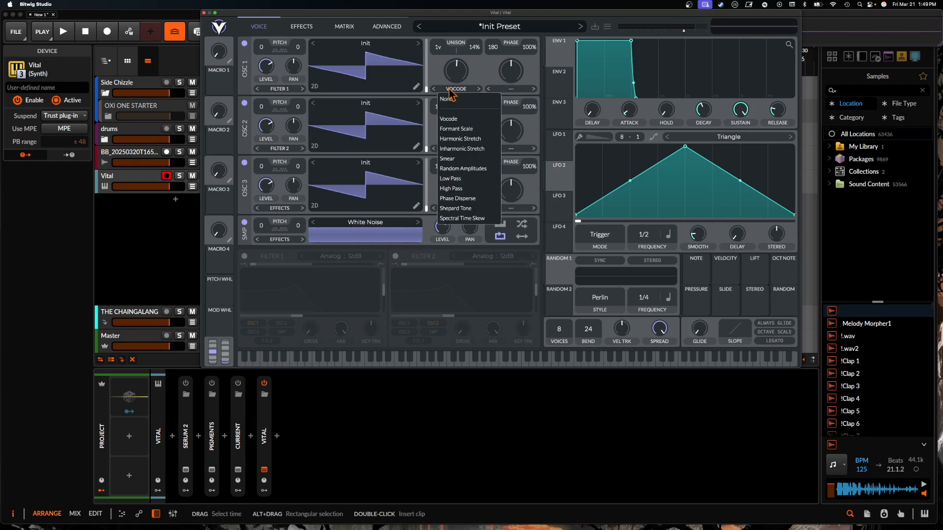
pyautogui.click(459, 90)
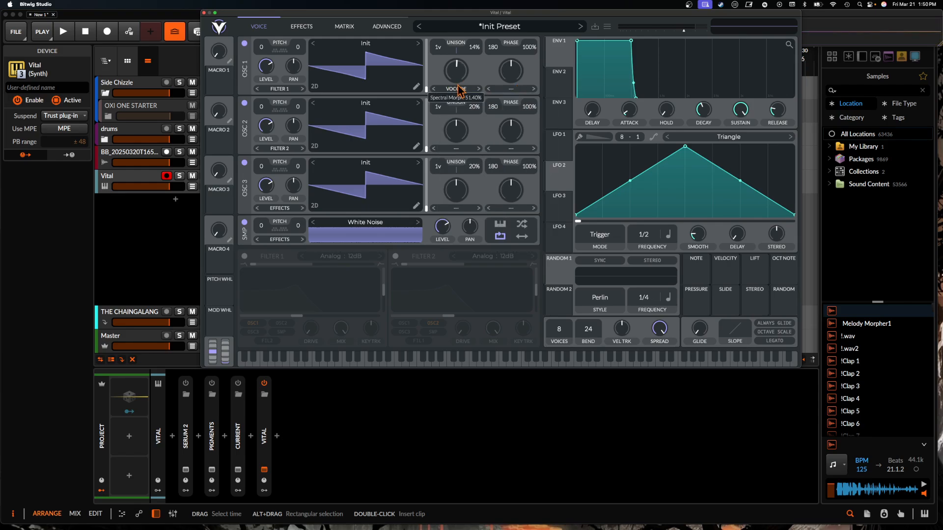
pyautogui.click(495, 91)
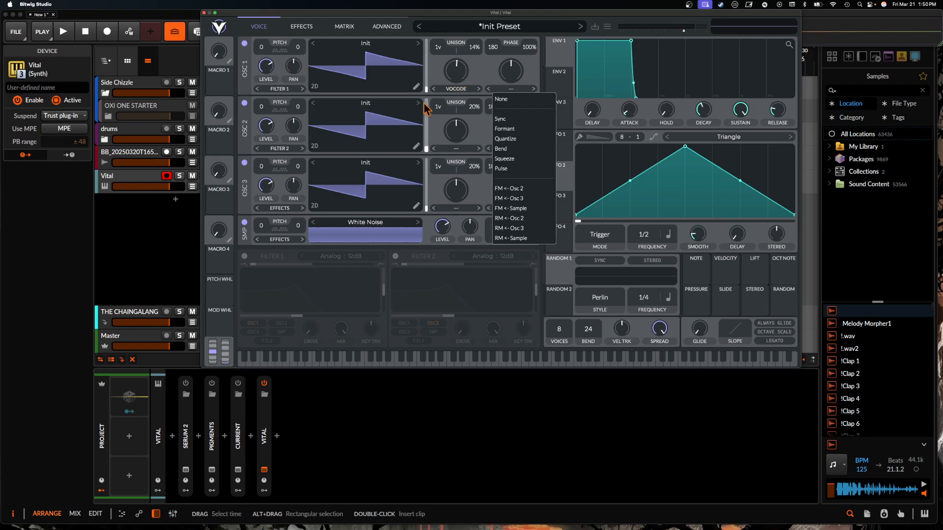
pyautogui.click(518, 199)
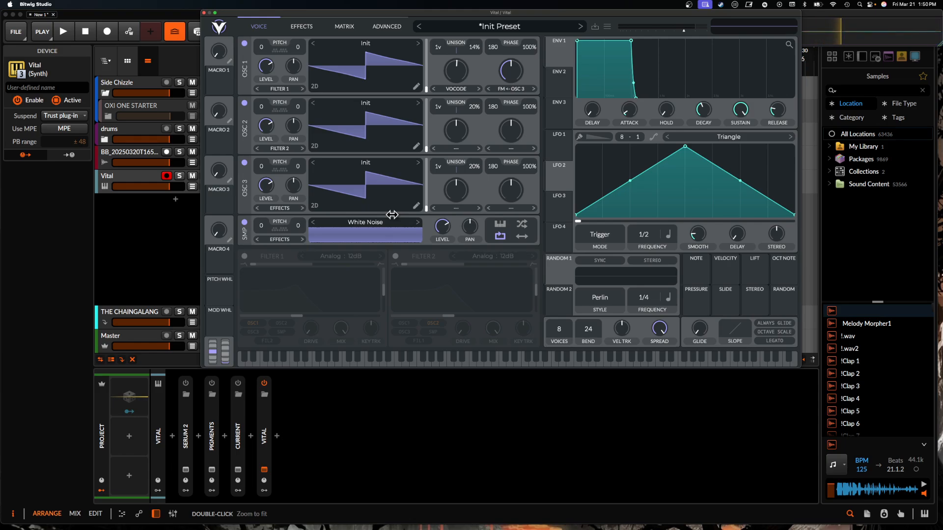
# - Reshape oscillator 3's wavetable by redrawing its harmonic amplitudes, adding a second Wave Source keyframe with different harmonics, and close the wavetable editor
pyautogui.click(416, 205)
pyautogui.moveTo(226, 211)
pyautogui.mouseDown()
pyautogui.moveTo(216, 209)
pyautogui.moveTo(363, 212)
pyautogui.moveTo(242, 206)
pyautogui.moveTo(214, 199)
pyautogui.moveTo(221, 187)
pyautogui.moveTo(285, 210)
pyautogui.moveTo(504, 168)
pyautogui.mouseUp()
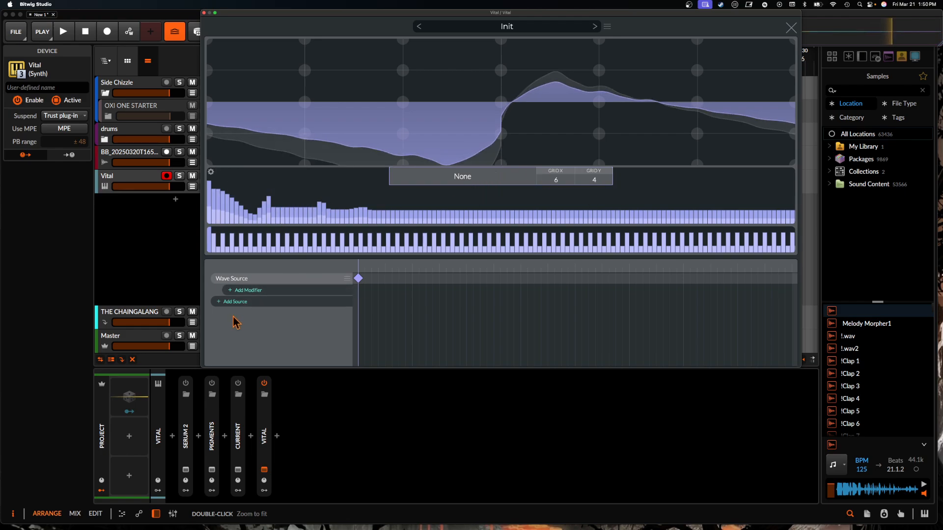
pyautogui.click(413, 278)
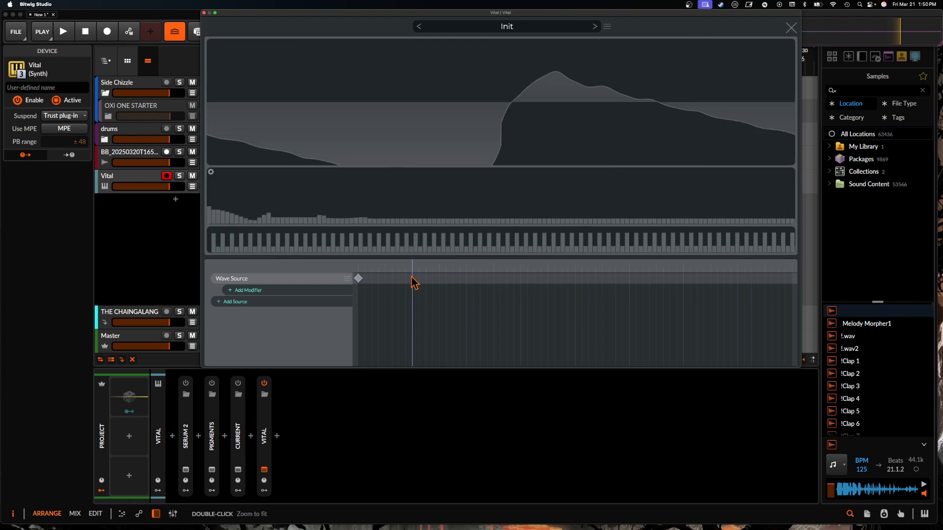
pyautogui.doubleClick(412, 279)
pyautogui.moveTo(358, 189)
pyautogui.mouseDown()
pyautogui.moveTo(399, 212)
pyautogui.moveTo(471, 225)
pyautogui.mouseUp()
pyautogui.moveTo(304, 211)
pyautogui.mouseDown()
pyautogui.moveTo(239, 205)
pyautogui.moveTo(210, 182)
pyautogui.moveTo(218, 202)
pyautogui.moveTo(260, 212)
pyautogui.mouseUp()
pyautogui.click(791, 29)
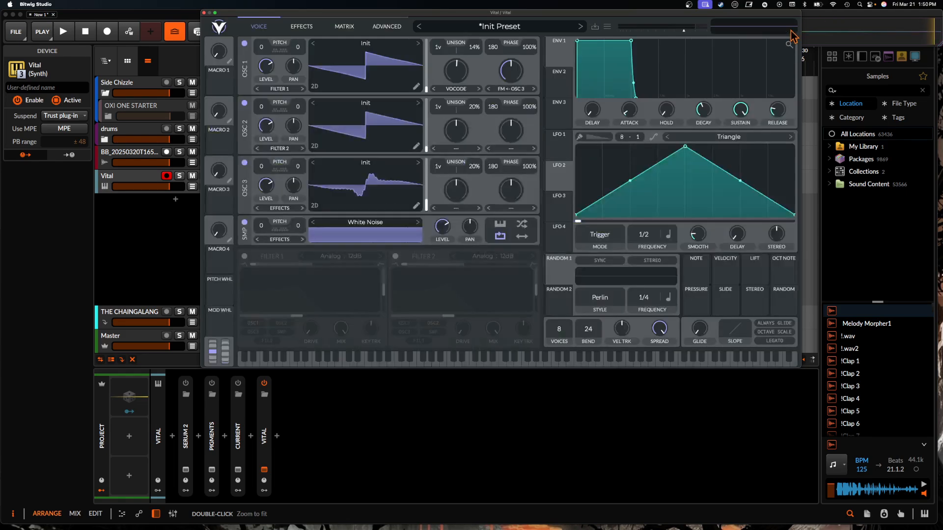
# - Close and disable the Vital device, then enable the Current synth and show its plug-in window
pyautogui.click(204, 13)
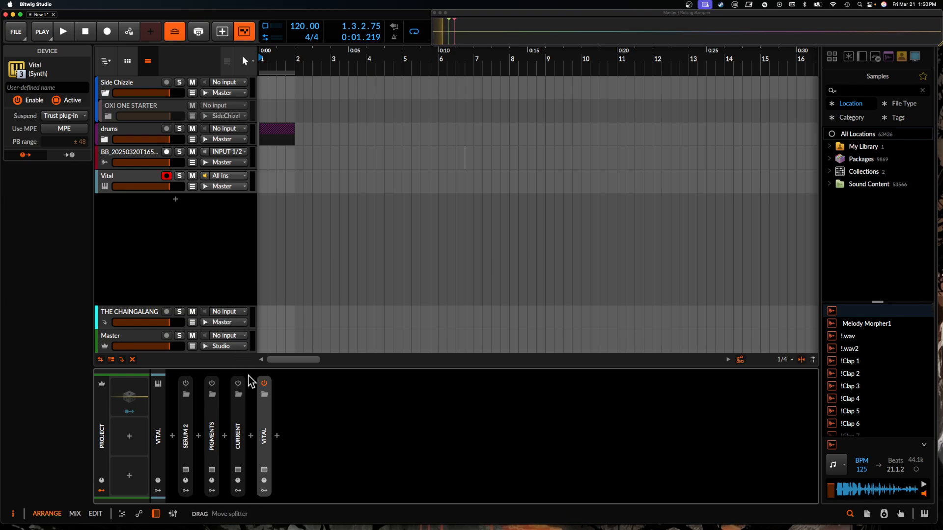
pyautogui.click(264, 383)
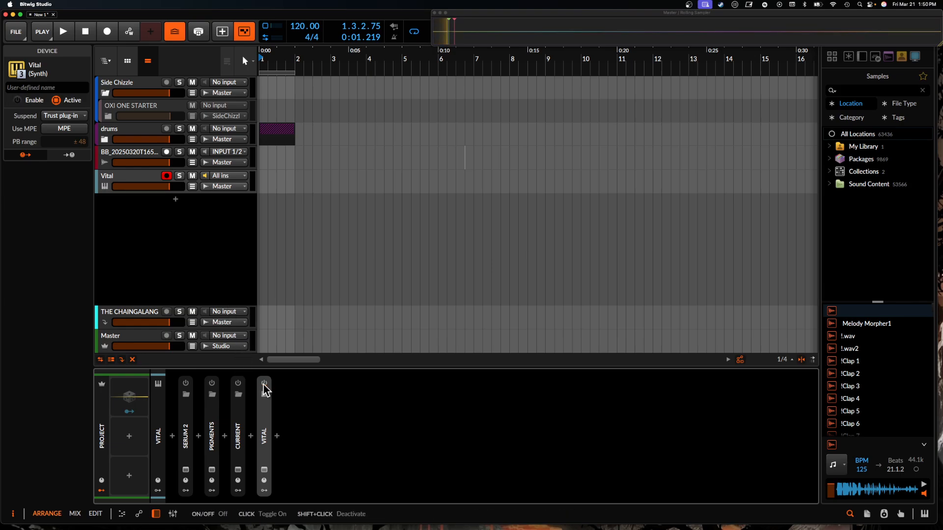
pyautogui.click(238, 384)
pyautogui.click(237, 470)
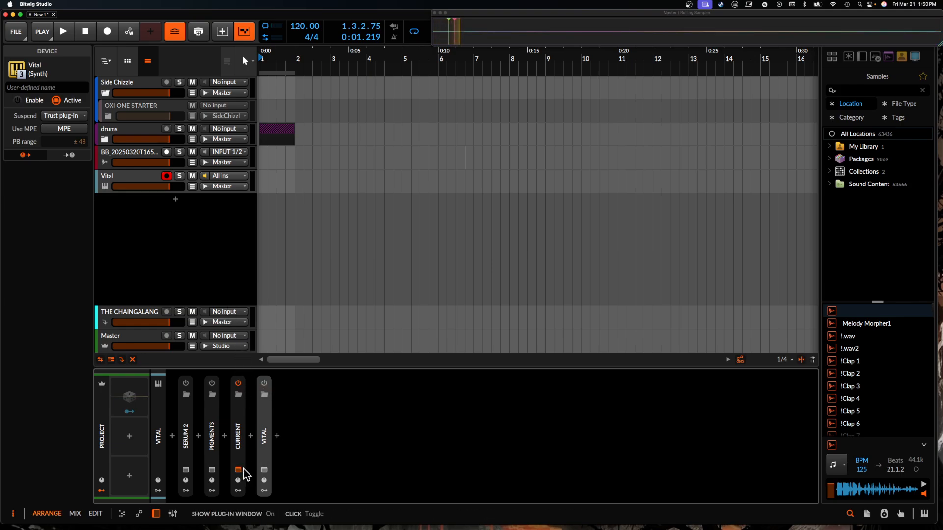
# - Enlarge the Current plug-in window and reposition it over the arrangement
pyautogui.moveTo(428, 117); pyautogui.dragTo(290, 74)
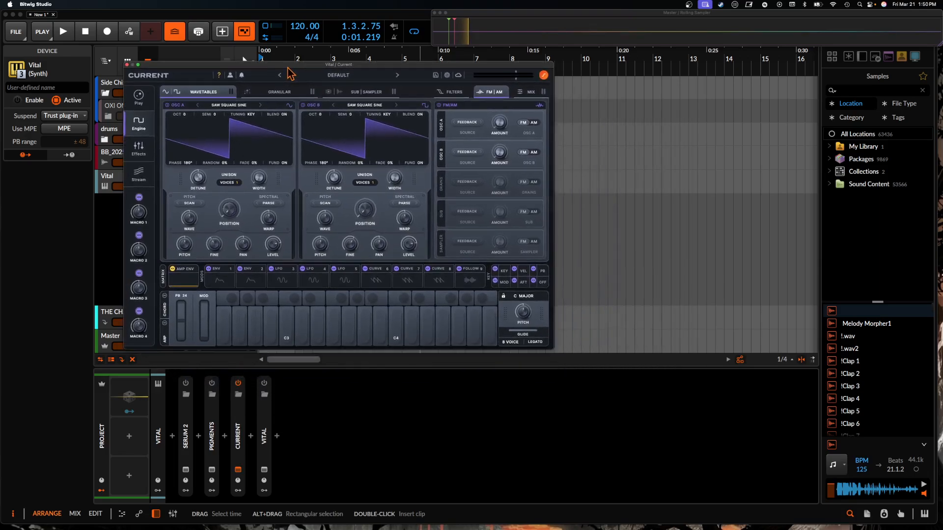
pyautogui.moveTo(553, 349); pyautogui.dragTo(722, 457)
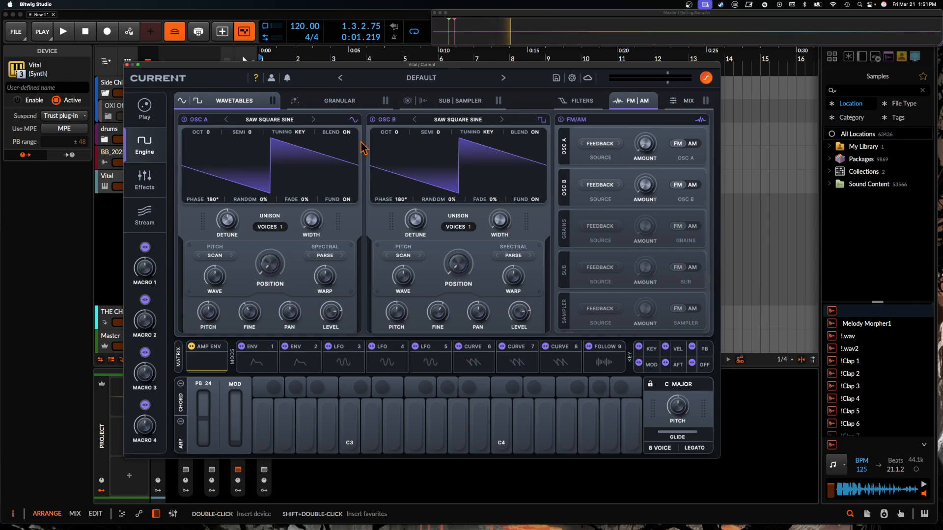
pyautogui.moveTo(282, 65); pyautogui.dragTo(396, 32)
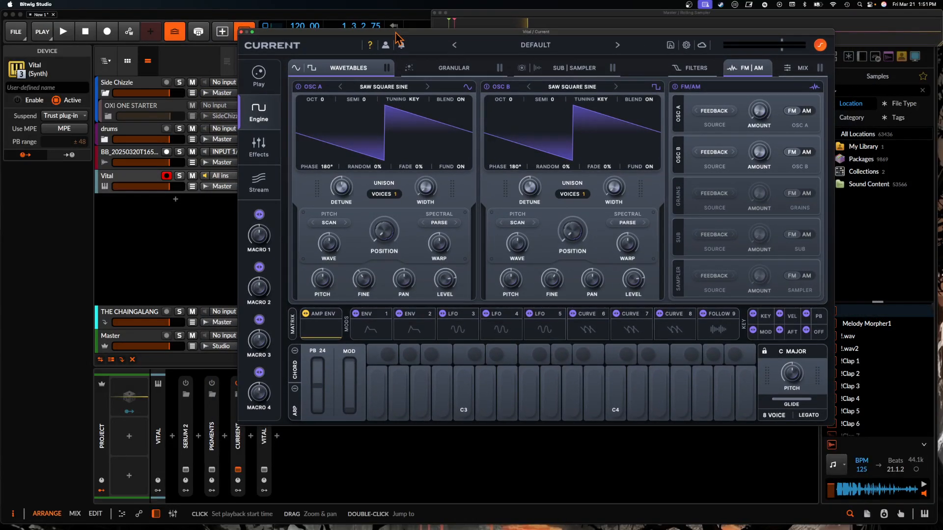
# - Examine Current's effects rack, cloud preset packs and wavetable library, and return to the engine page
pyautogui.click(259, 147)
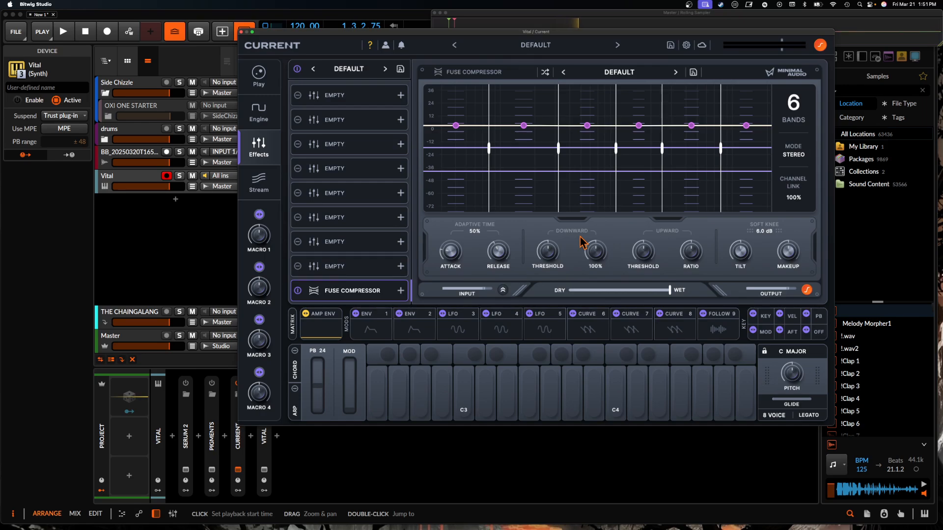
pyautogui.click(258, 178)
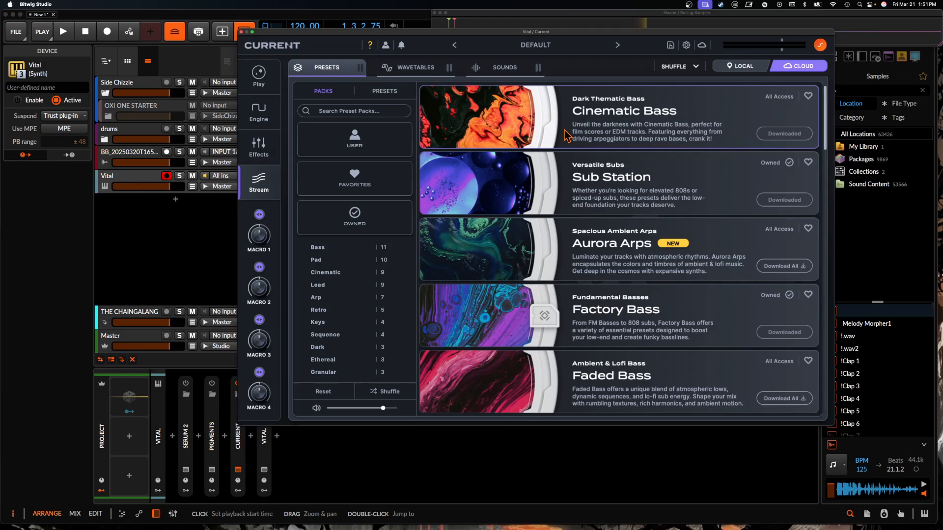
pyautogui.click(259, 111)
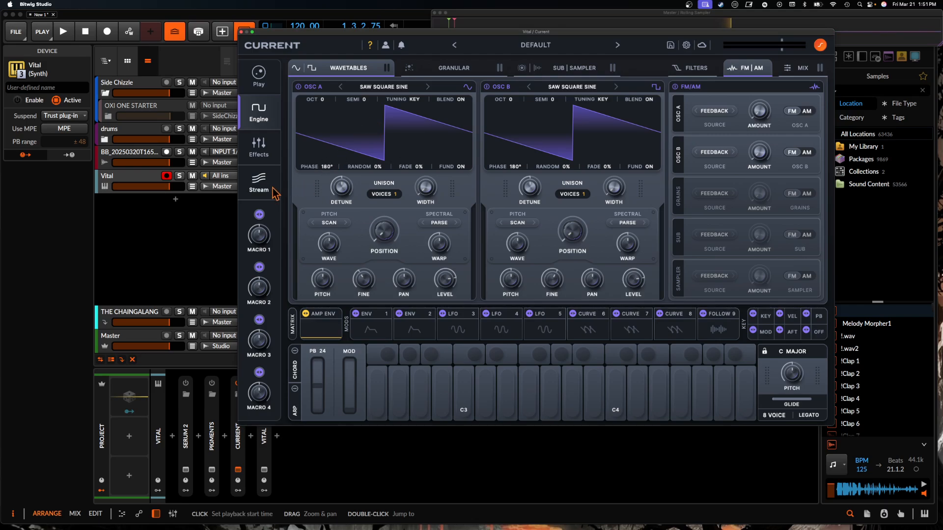
pyautogui.click(259, 180)
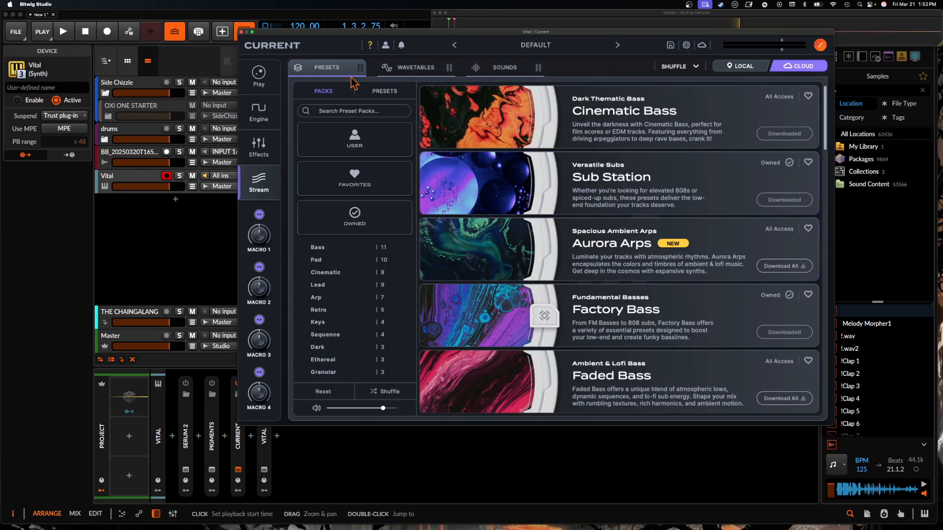
pyautogui.click(406, 69)
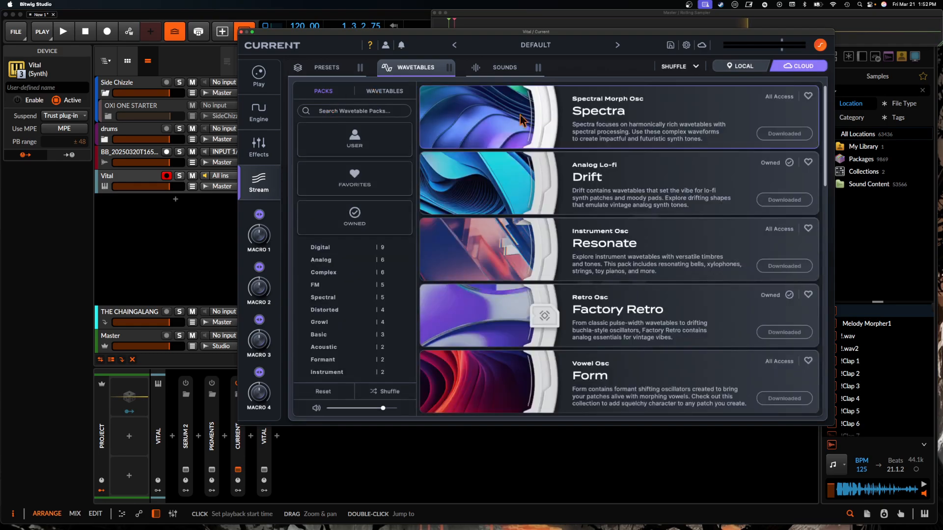
pyautogui.click(386, 97)
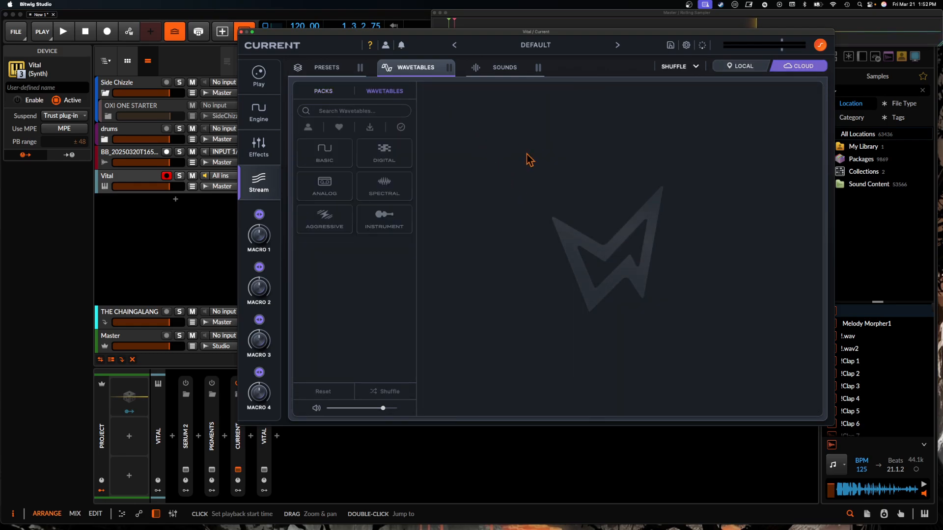
pyautogui.click(259, 79)
pyautogui.click(259, 112)
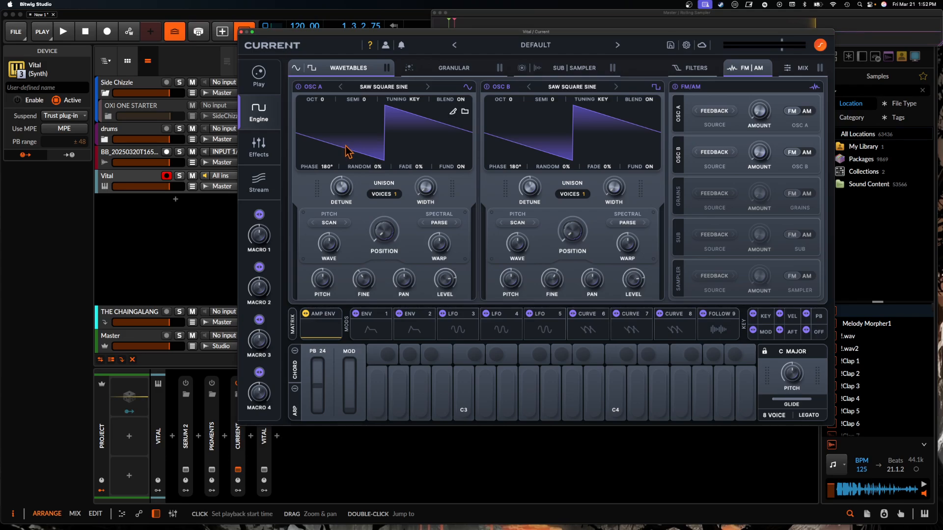
# - Load a Morph EQ into the second effect slot of Current's effects rack
pyautogui.click(259, 147)
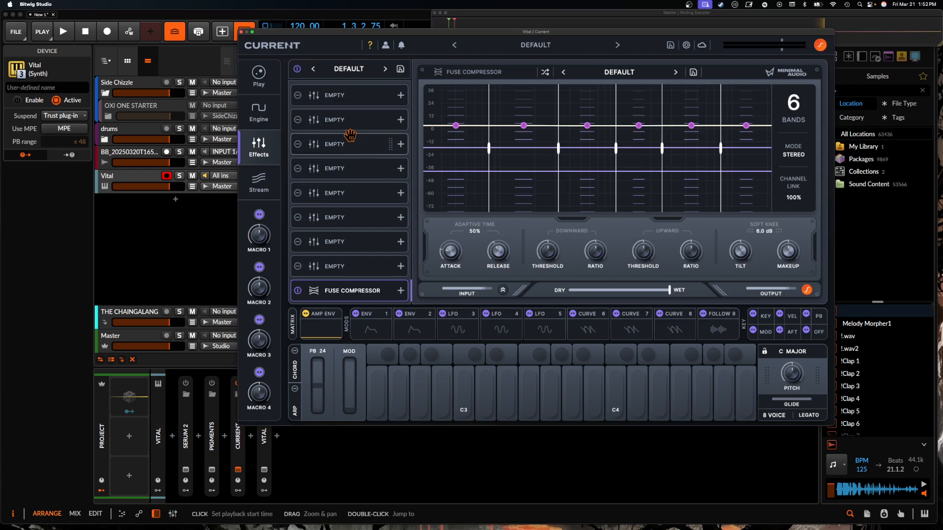
pyautogui.click(343, 120)
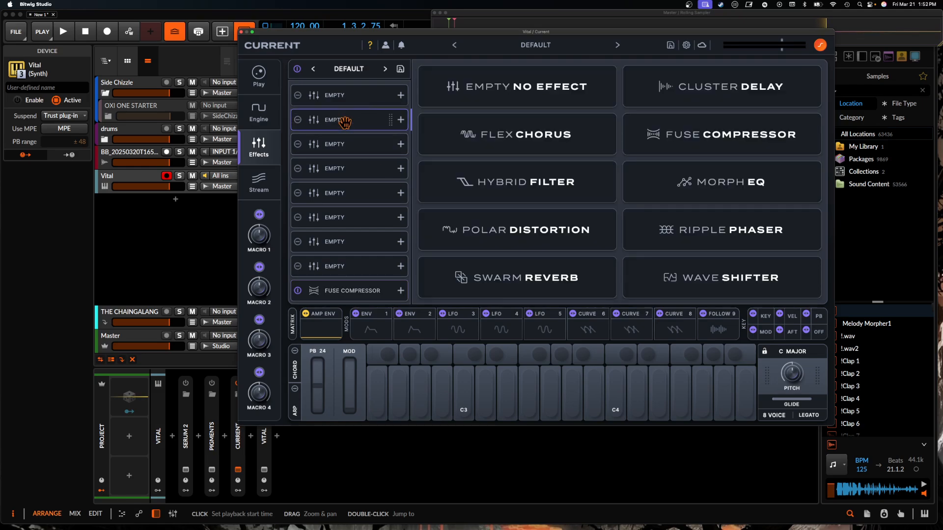
pyautogui.click(717, 186)
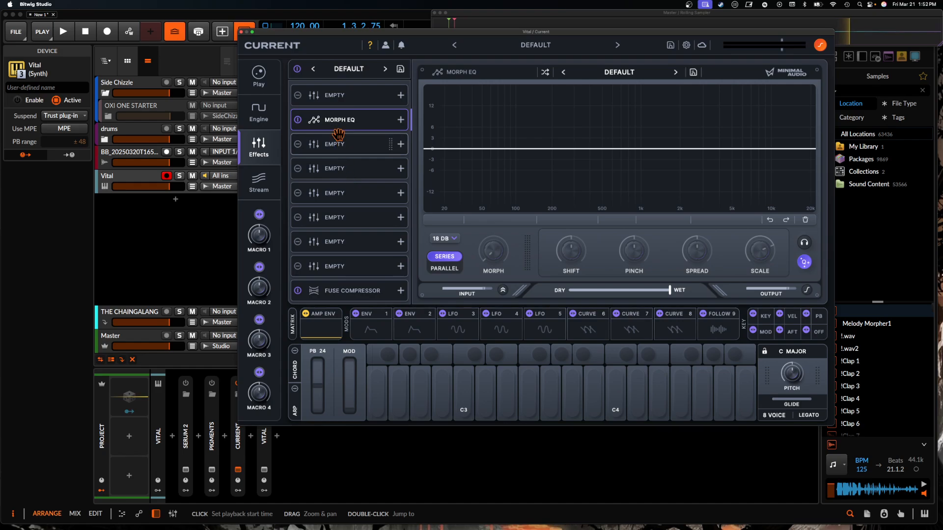
# - Add a low-shelf boost near 100 Hz, a deep cut near 150 Hz and a narrow 8 dB peak at about 370 Hz in the Morph EQ
pyautogui.doubleClick(514, 114)
pyautogui.doubleClick(591, 152)
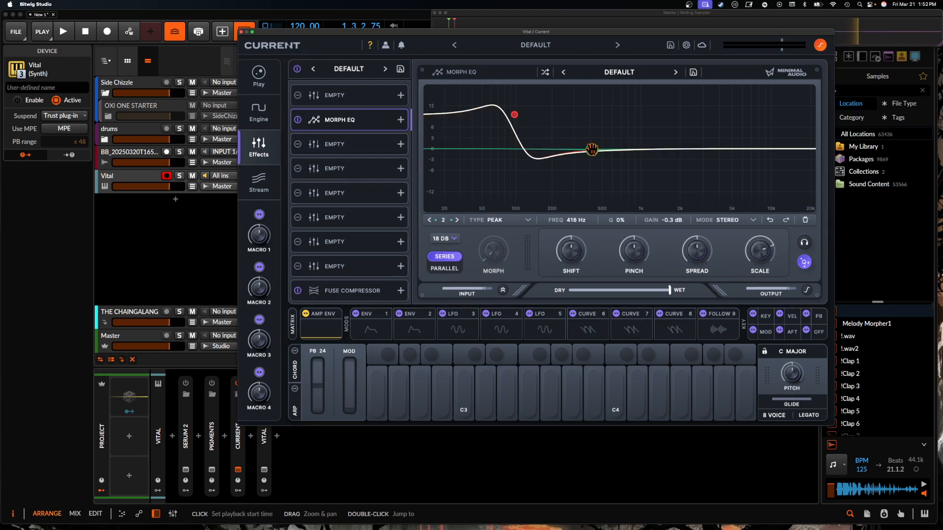
pyautogui.moveTo(591, 150); pyautogui.dragTo(533, 197)
pyautogui.doubleClick(585, 150)
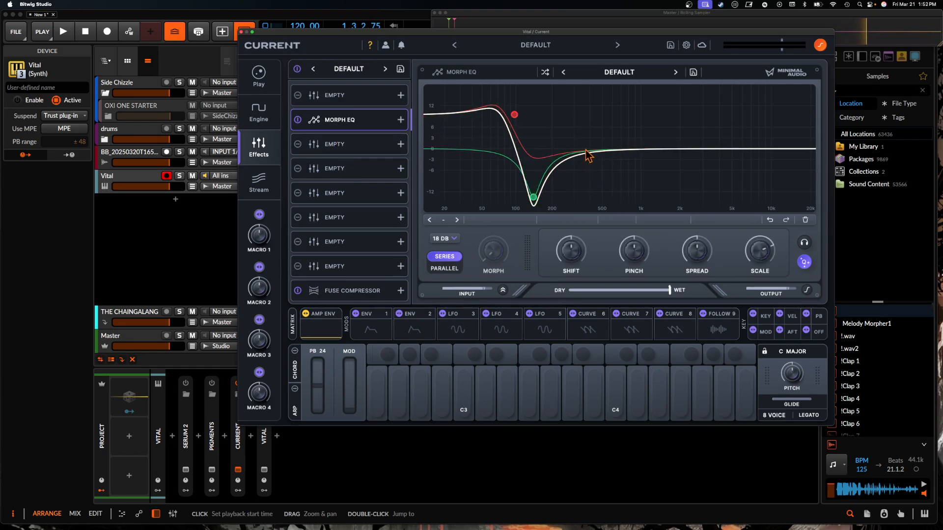
pyautogui.moveTo(585, 149); pyautogui.dragTo(585, 120)
pyautogui.scroll(5, 585, 121)
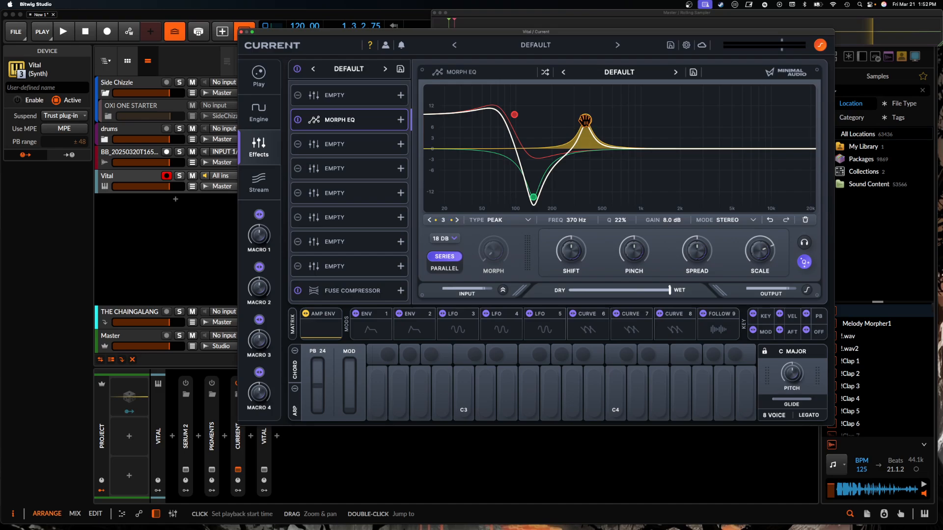
# - Add a fourth EQ band cutting about 10.1 dB at about 784 Hz and narrow its Q
pyautogui.doubleClick(640, 150)
pyautogui.moveTo(640, 151); pyautogui.dragTo(628, 185)
pyautogui.scroll(-5, 627, 185)
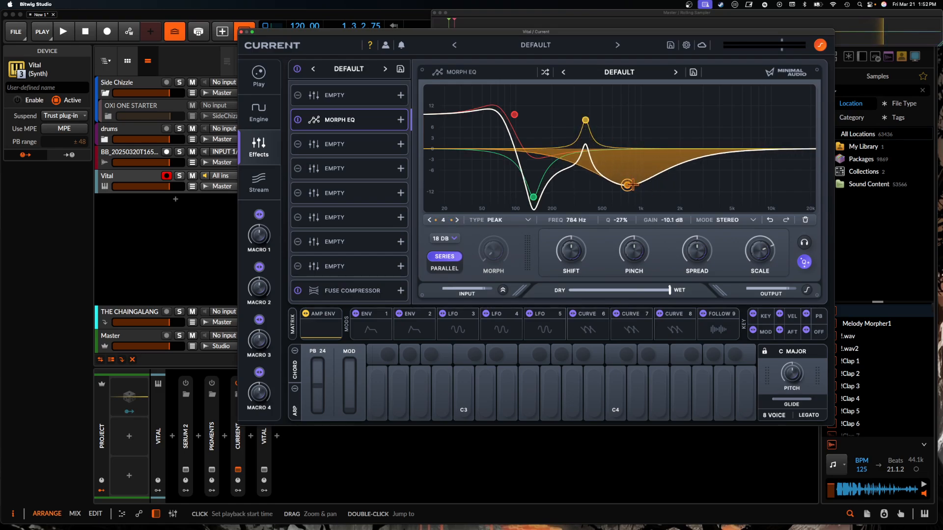
pyautogui.scroll(8, 627, 186)
# - Add a narrow 8.3 dB boost at about 2 kHz with Q 32% and a narrow -8.3 dB cut at about 4.73 kHz with Q 34%
pyautogui.doubleClick(668, 148)
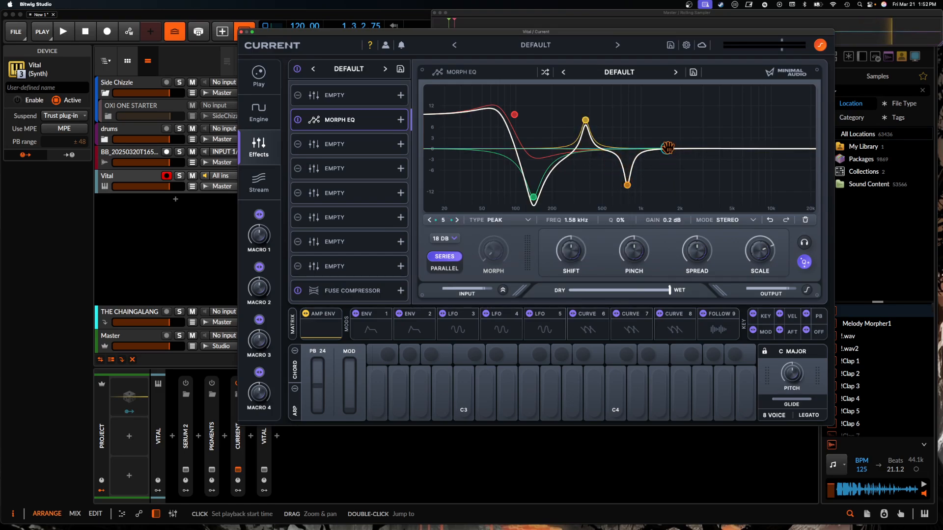
pyautogui.moveTo(667, 148); pyautogui.dragTo(680, 117)
pyautogui.scroll(5, 680, 118)
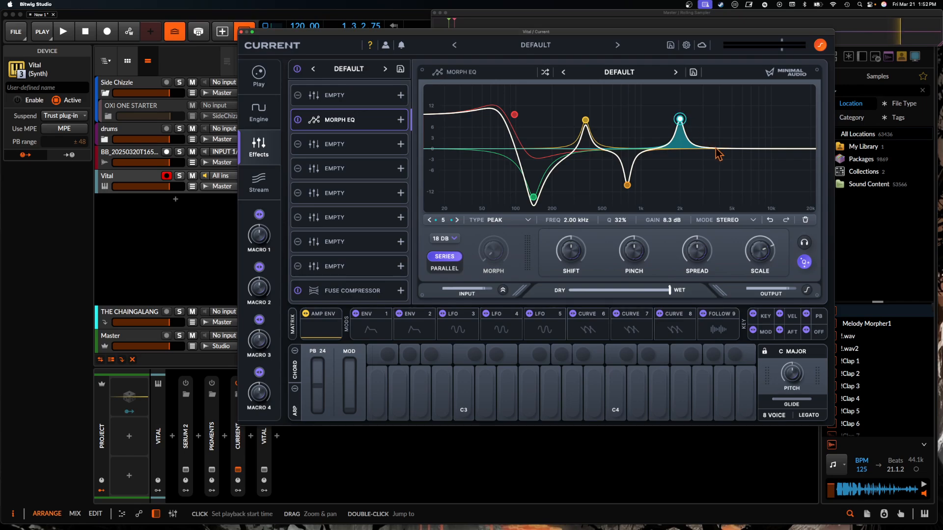
pyautogui.doubleClick(716, 148)
pyautogui.moveTo(716, 148); pyautogui.dragTo(729, 178)
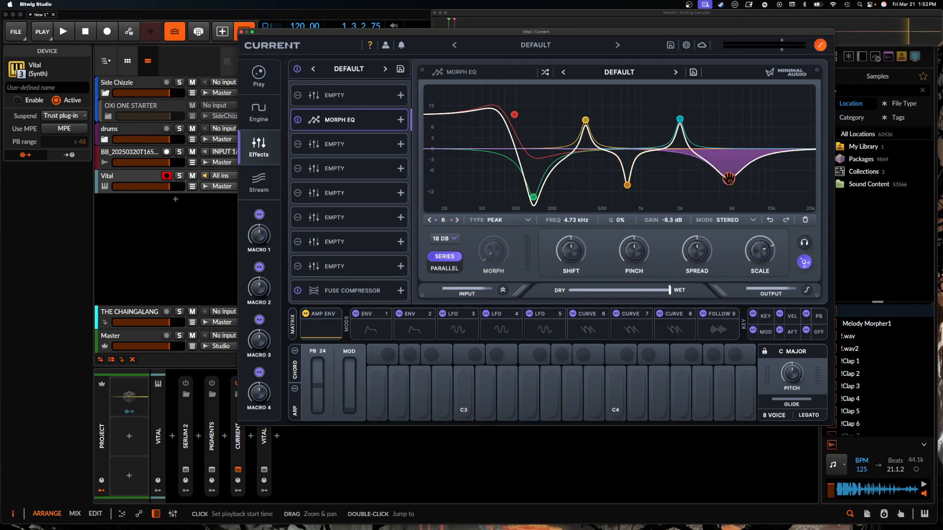
pyautogui.scroll(5, 729, 179)
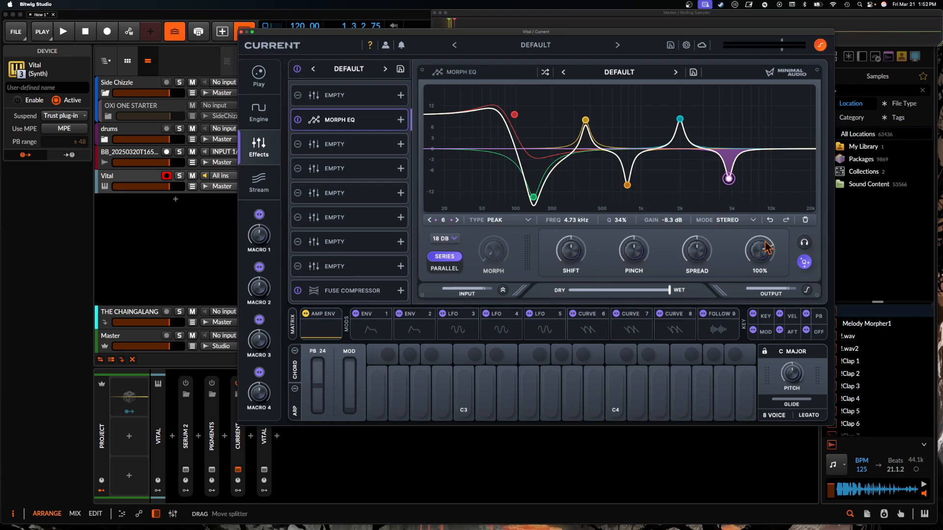
# - Deepen the fourth band's cut, move the low shelf lower, raise the third band to about 14.4 dB at 306 Hz, and reduce Shift
pyautogui.moveTo(627, 185); pyautogui.dragTo(623, 206)
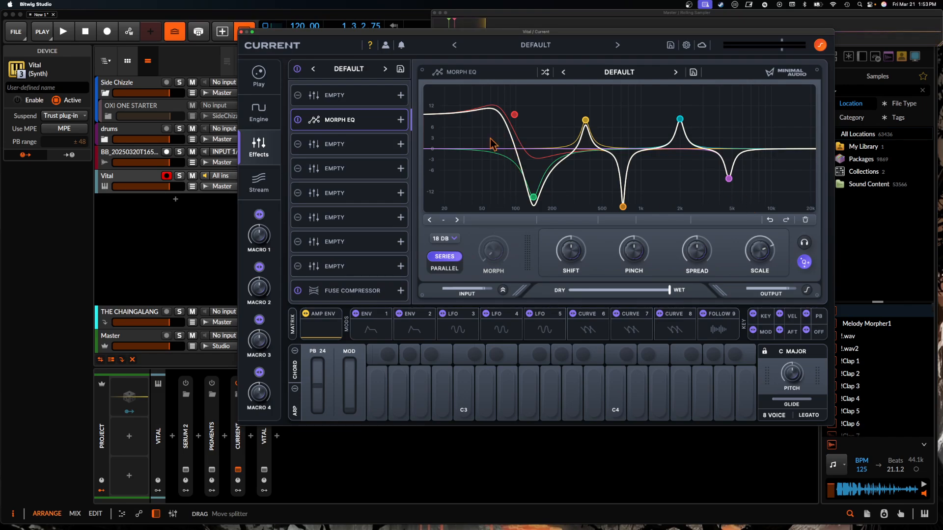
pyautogui.moveTo(514, 114); pyautogui.dragTo(490, 106)
pyautogui.moveTo(585, 120); pyautogui.dragTo(575, 97)
pyautogui.moveTo(570, 256); pyautogui.dragTo(570, 265)
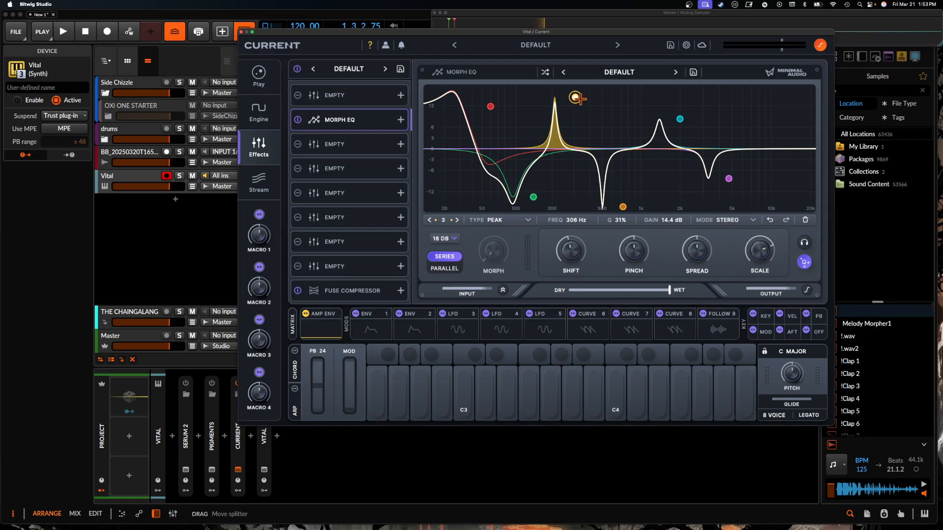
# - Set morph targets for band 3 at about 1.12 kHz, band 1 at 335 Hz, band 2 at 603 Hz and band 4 at 112 Hz
pyautogui.moveTo(577, 98); pyautogui.dragTo(647, 107)
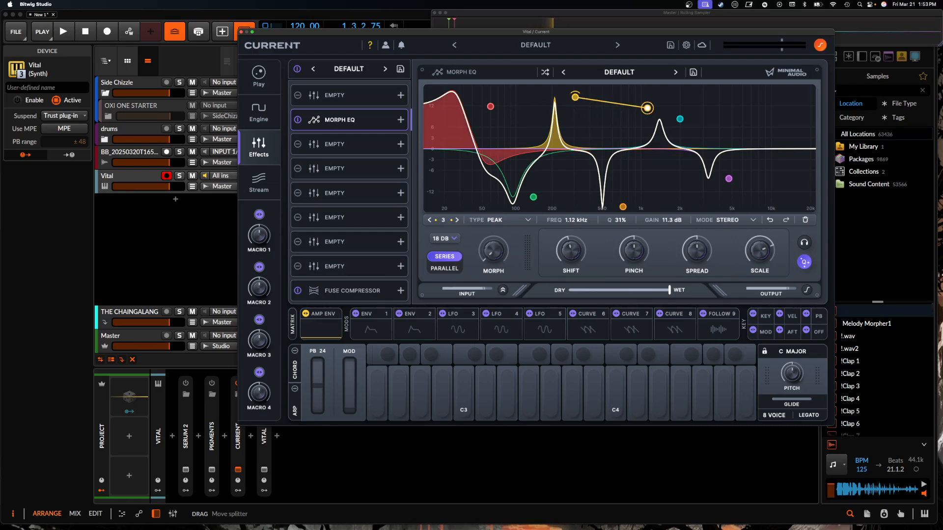
pyautogui.moveTo(490, 106); pyautogui.dragTo(580, 134)
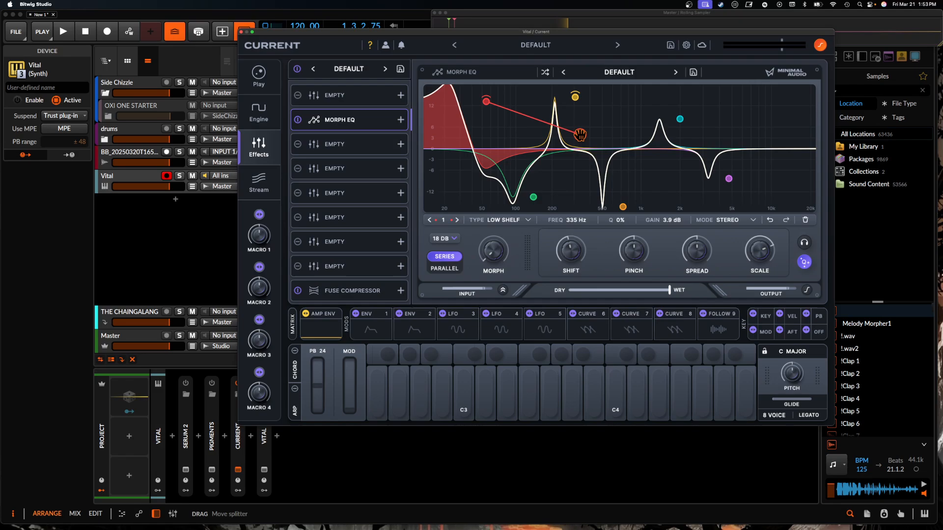
pyautogui.click(532, 196)
pyautogui.moveTo(533, 197); pyautogui.dragTo(612, 128)
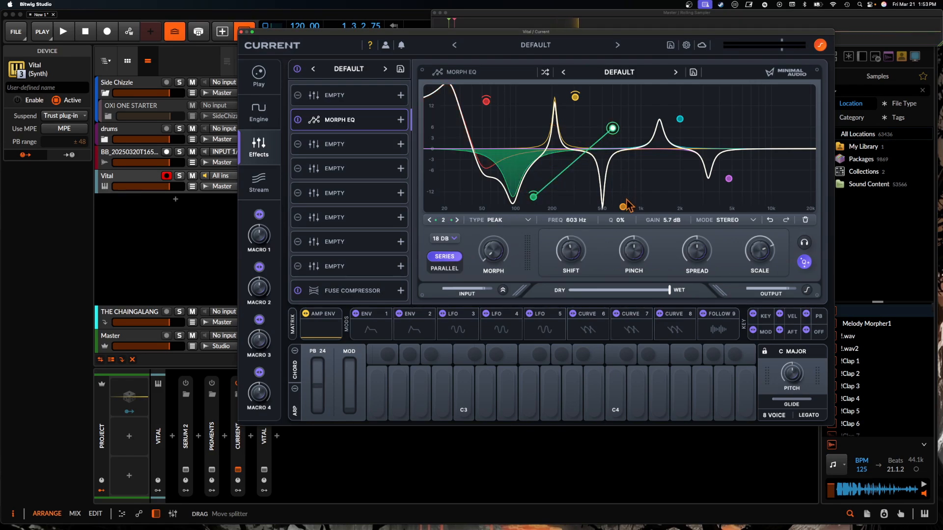
pyautogui.click(624, 206)
pyautogui.moveTo(620, 206); pyautogui.dragTo(521, 132)
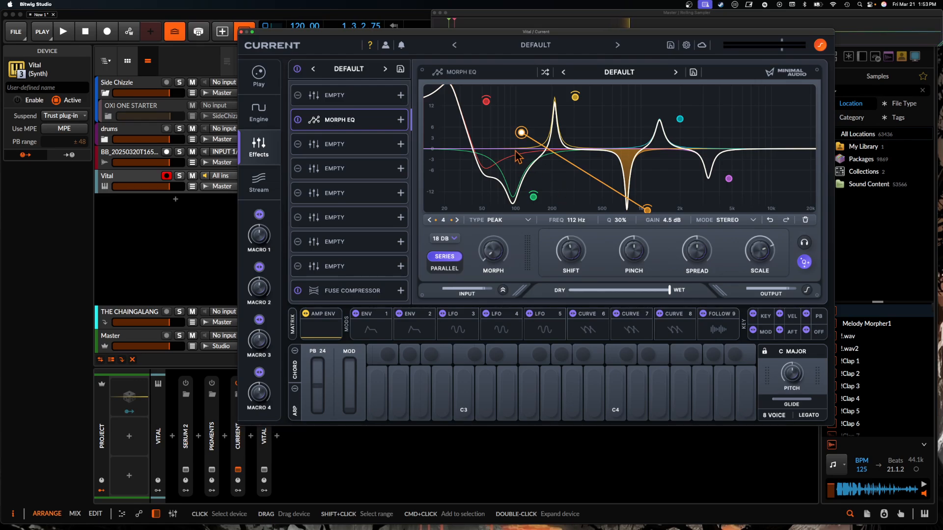
# - Try the Morph EQ's Morph control and lower Scale below zero to invert the EQ curve
pyautogui.moveTo(492, 258)
pyautogui.moveTo(490, 254)
pyautogui.mouseDown()
pyautogui.moveTo(484, 144)
pyautogui.moveTo(493, 261)
pyautogui.mouseUp()
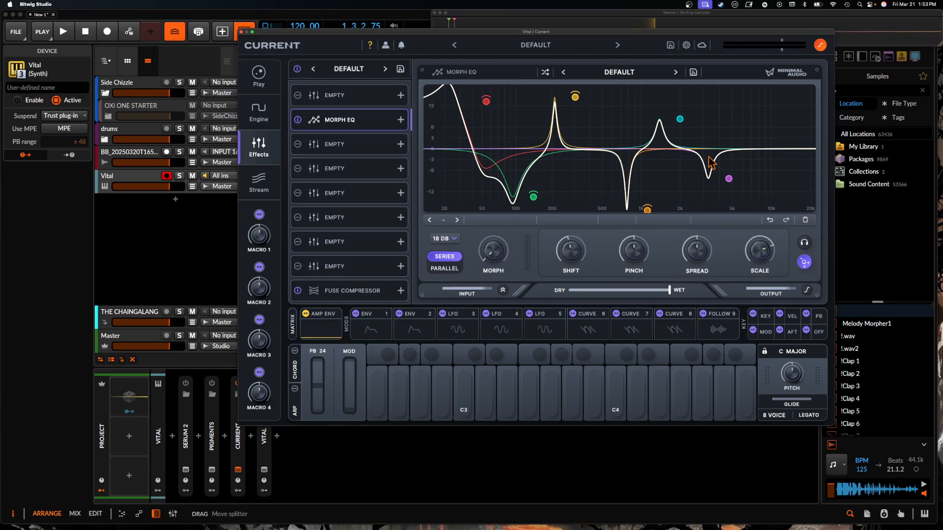
pyautogui.moveTo(770, 270)
pyautogui.moveTo(669, 290)
pyautogui.moveTo(759, 252); pyautogui.dragTo(723, 293)
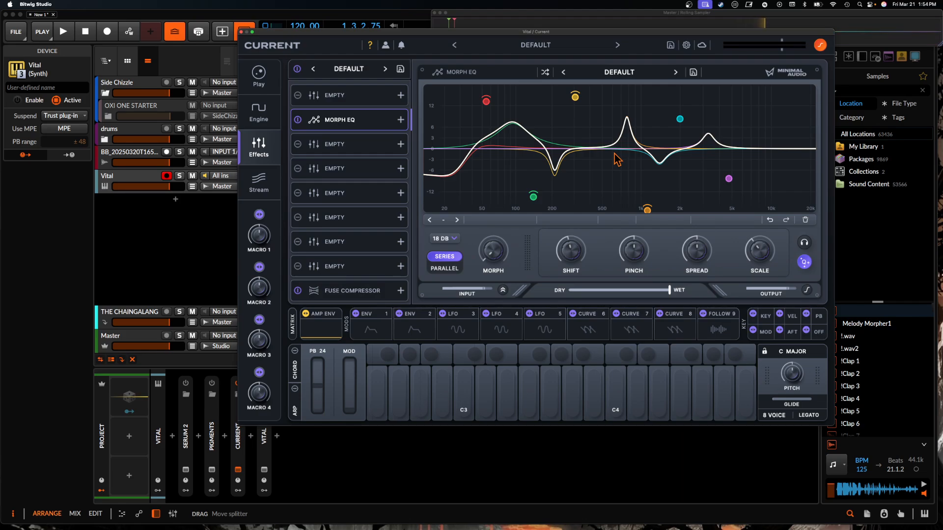
# - Show the Play page and try moving the central macro puck
pyautogui.click(258, 112)
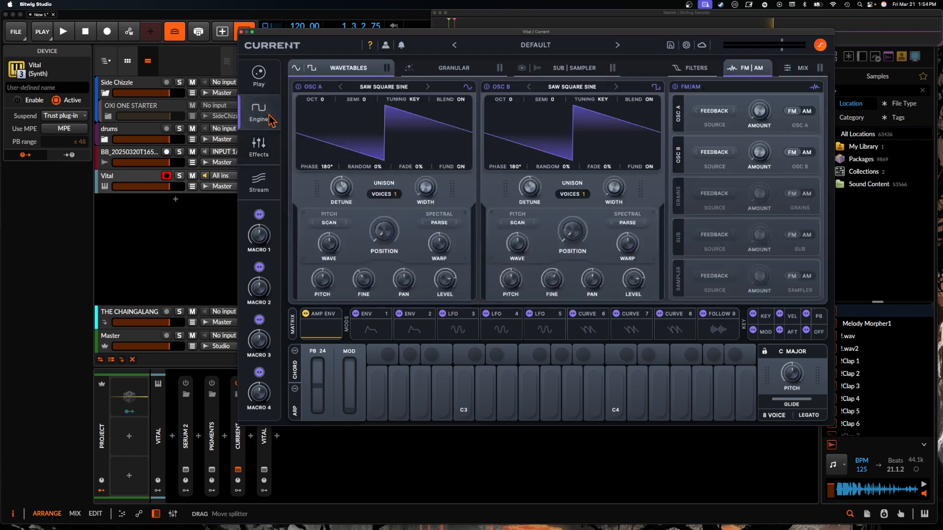
pyautogui.click(259, 73)
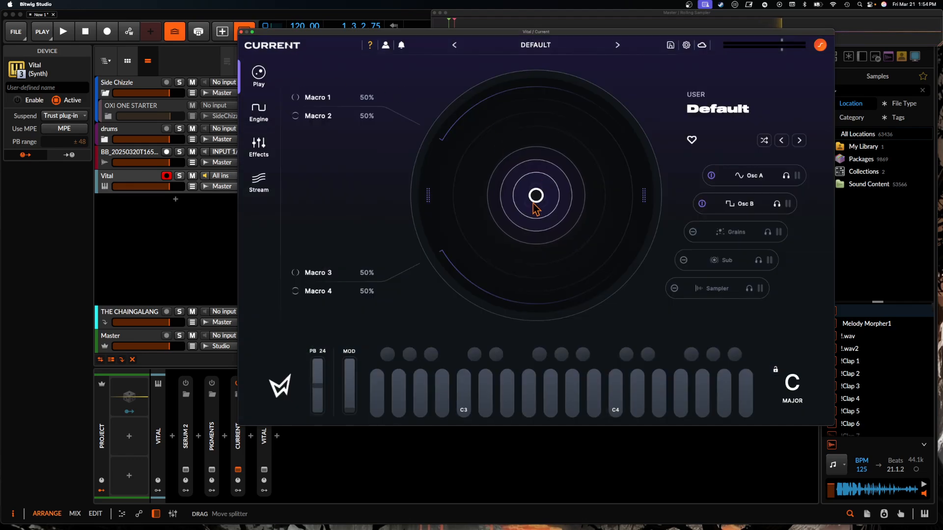
pyautogui.moveTo(532, 193); pyautogui.dragTo(513, 175)
# - Load the Factory Bass preset Beef 808 and set its Shape macro to about 47% and Bite to about 23%
pyautogui.click(523, 45)
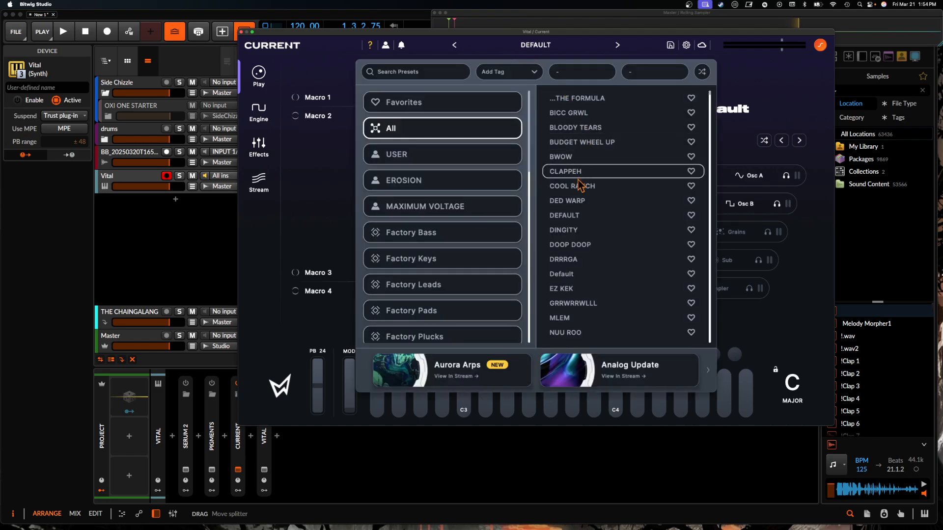
pyautogui.click(570, 201)
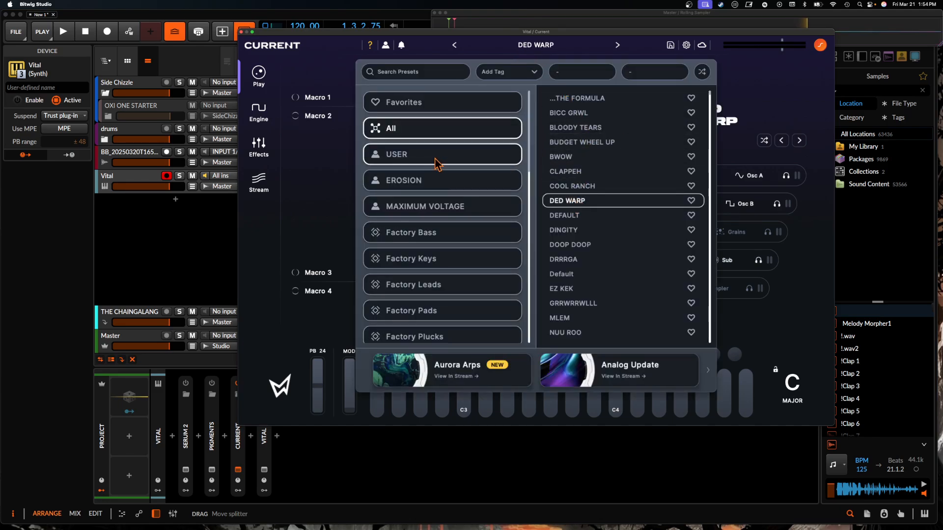
pyautogui.click(433, 236)
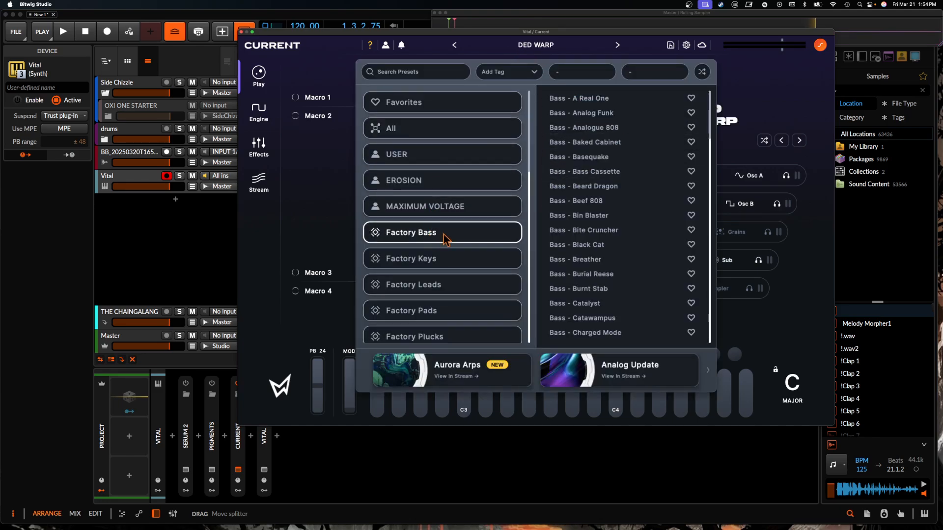
pyautogui.click(609, 206)
pyautogui.click(743, 76)
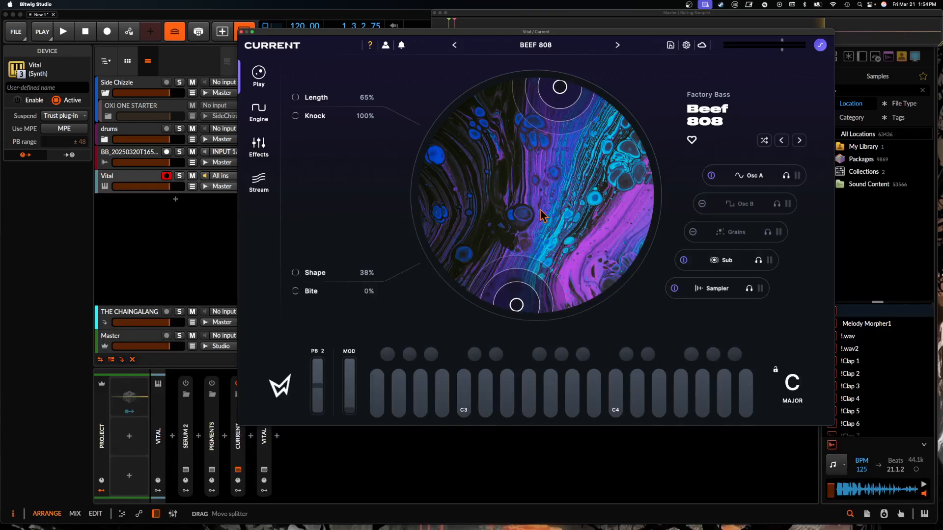
pyautogui.moveTo(515, 304); pyautogui.dragTo(566, 229)
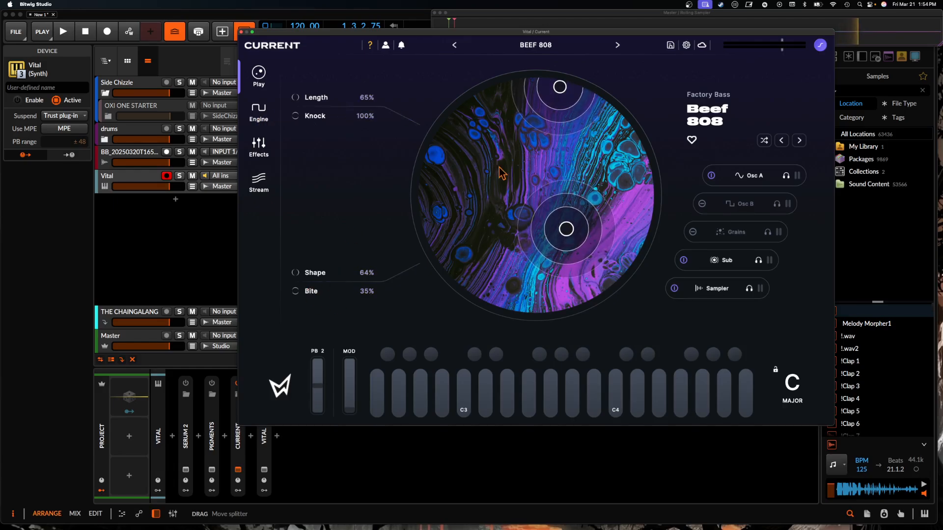
pyautogui.moveTo(566, 229); pyautogui.dragTo(530, 256)
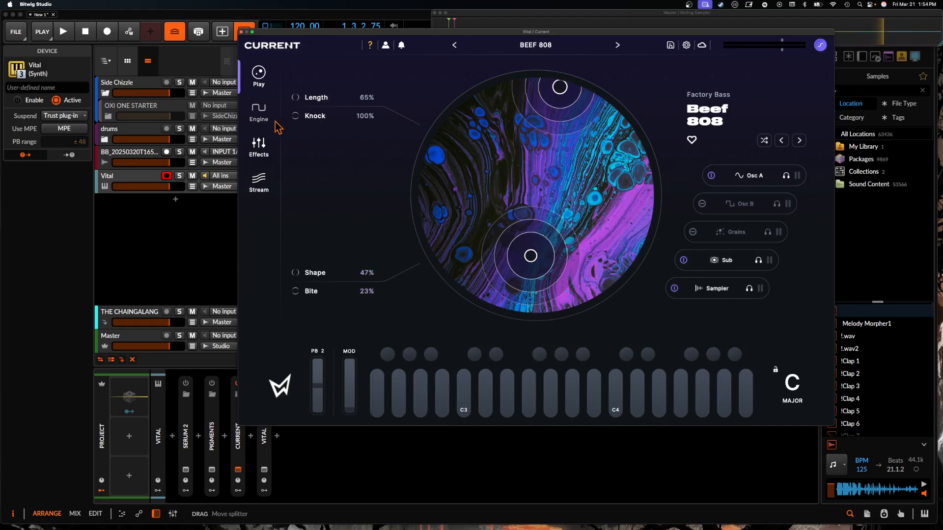
# - Examine the preset's granular, sub and sampler sections on the Engine page and return to its wavetable oscillators
pyautogui.click(259, 112)
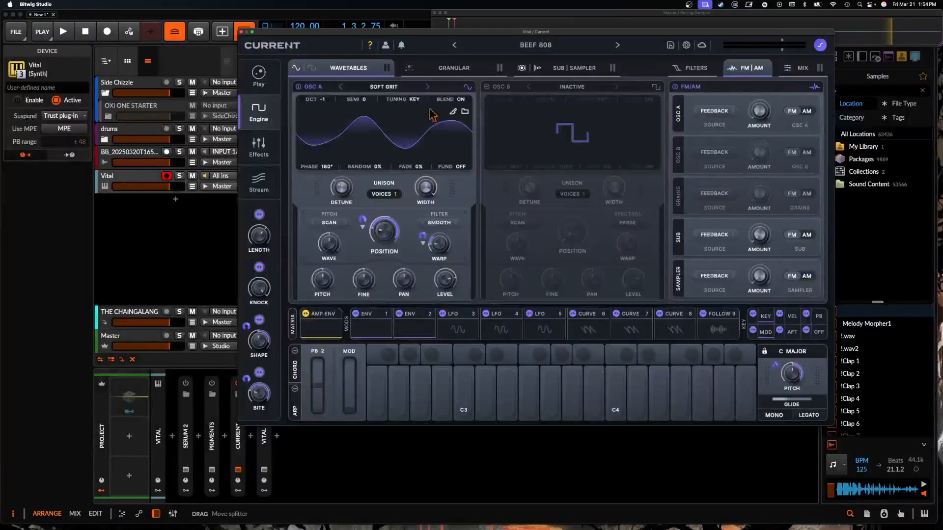
pyautogui.click(455, 72)
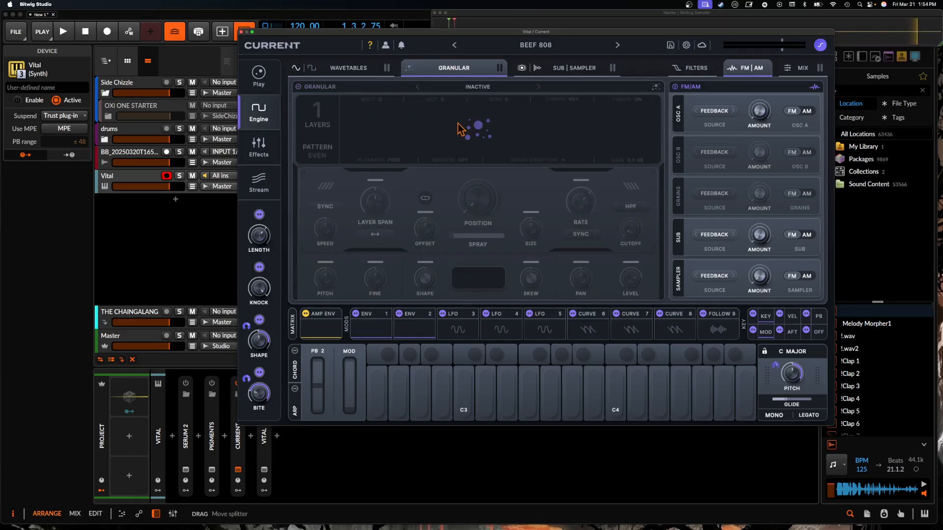
pyautogui.click(570, 68)
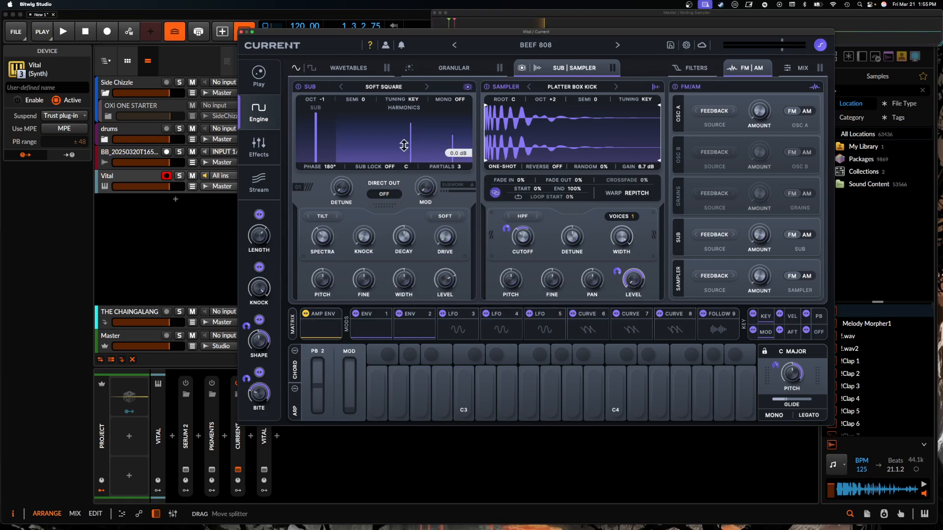
pyautogui.click(346, 68)
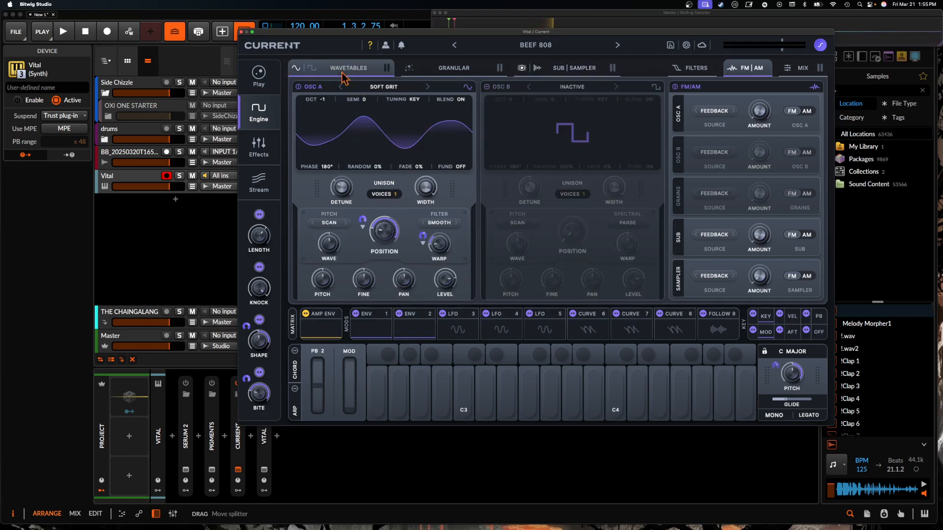
# - Examine the available wave-shaping and warp modes for oscillator A without changing them
pyautogui.click(327, 224)
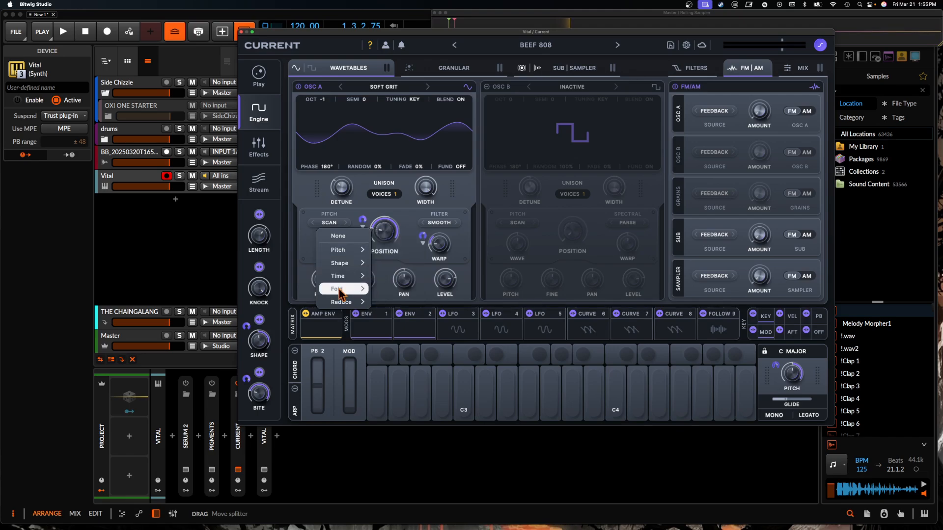
pyautogui.moveTo(356, 294)
pyautogui.click(412, 253)
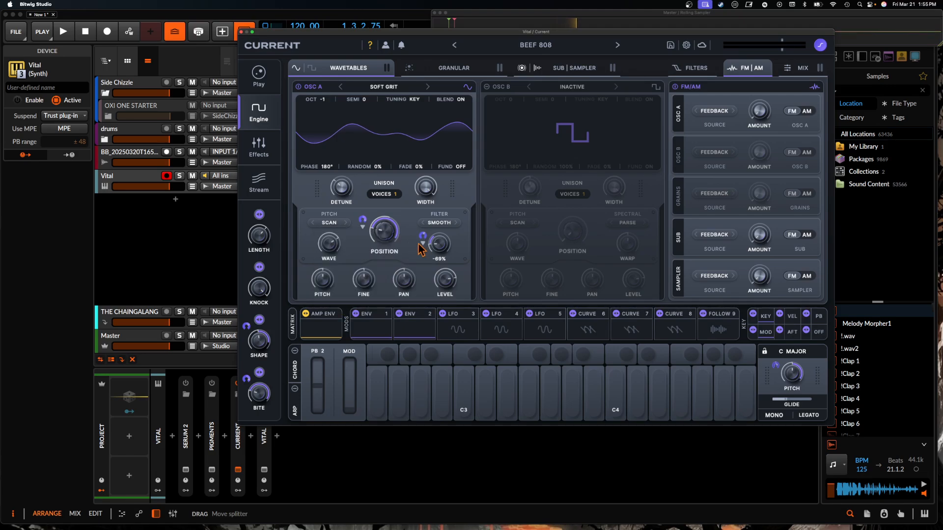
pyautogui.click(439, 223)
pyautogui.click(343, 225)
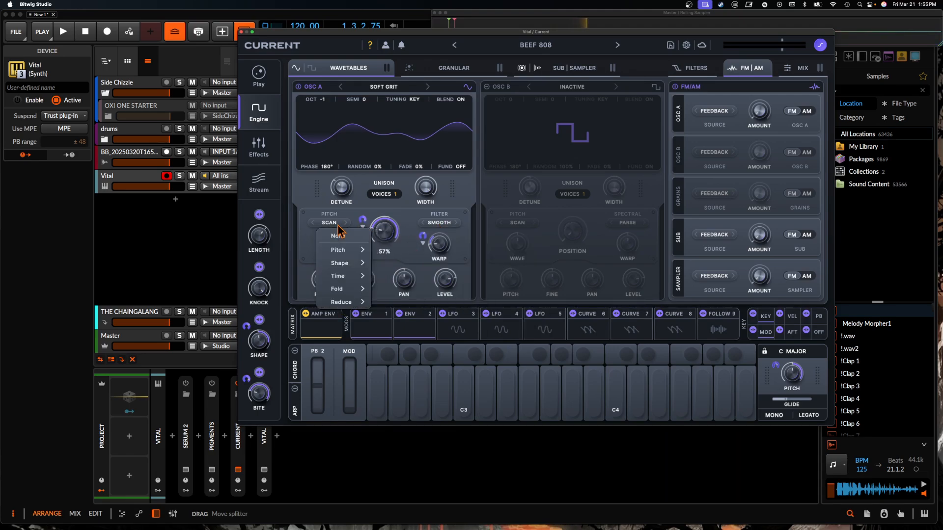
pyautogui.click(392, 213)
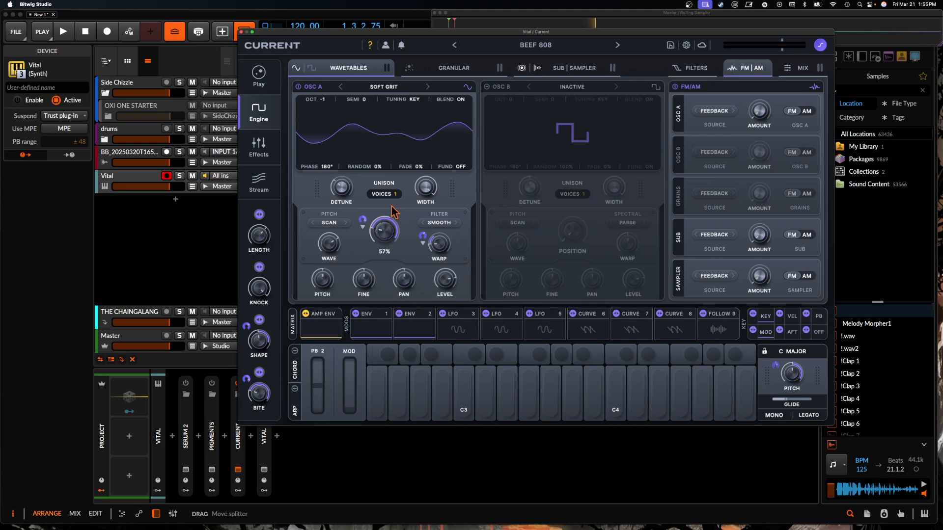
# - Highlight the Shape macro's modulation of oscillator A's Position and try oscillator A's Wave and FM amount controls
pyautogui.click(361, 220)
pyautogui.moveTo(331, 247)
pyautogui.mouseDown()
pyautogui.moveTo(326, 279)
pyautogui.moveTo(328, 254)
pyautogui.mouseUp()
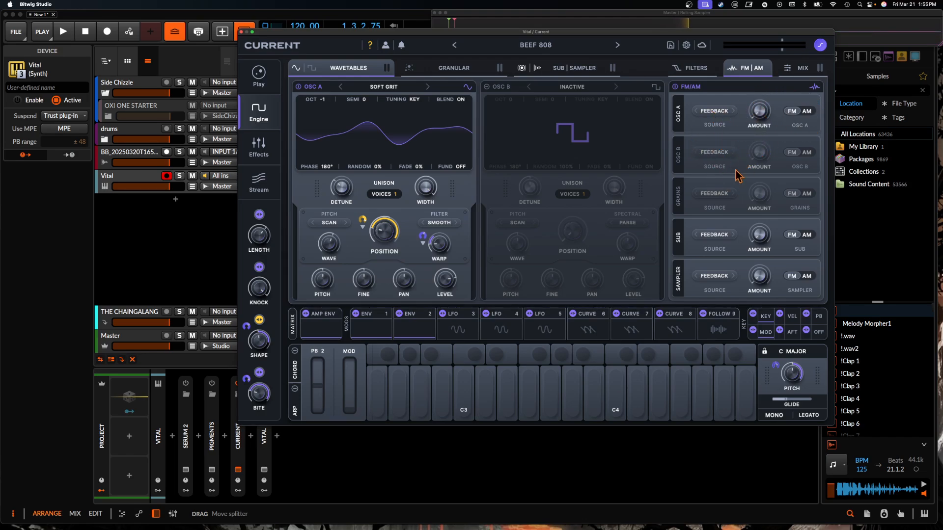
pyautogui.moveTo(765, 118); pyautogui.dragTo(723, 117)
# - Show the engine mixer and open the arpeggiator settings
pyautogui.click(786, 71)
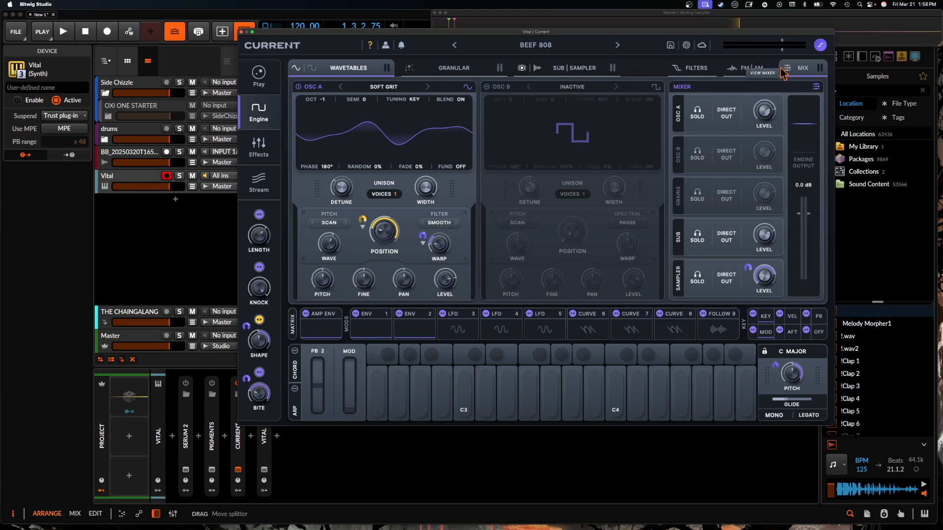
pyautogui.click(295, 390)
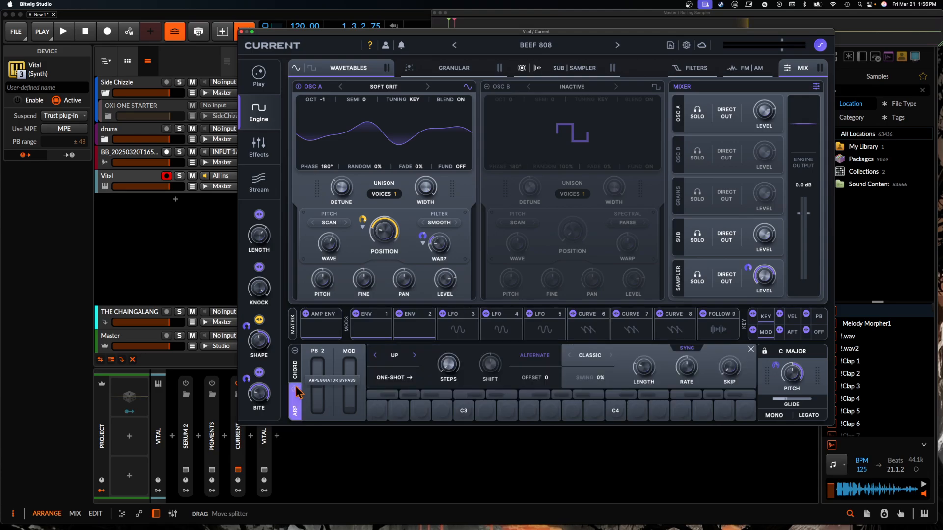
# - Show the chord generator's settings alongside the arpeggiator's and close them to return to the keyboard
pyautogui.click(294, 351)
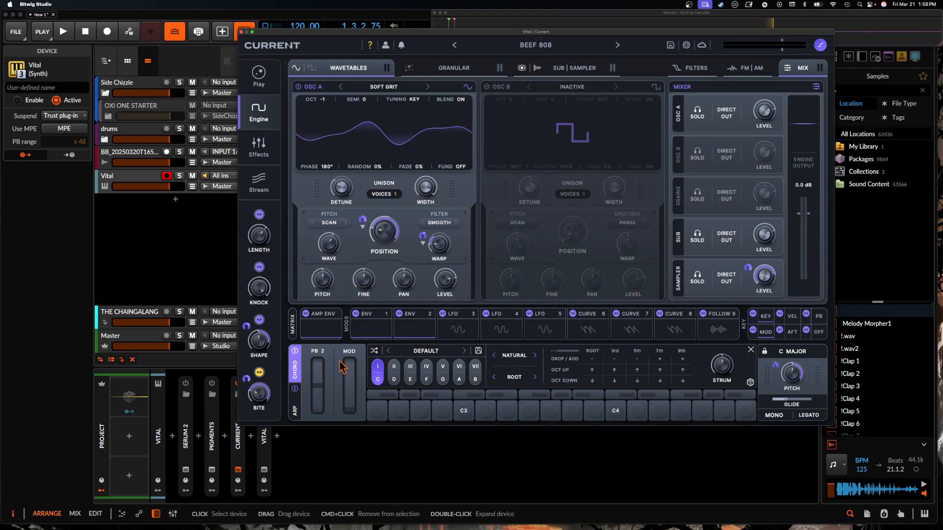
pyautogui.click(296, 391)
pyautogui.click(294, 350)
pyautogui.click(295, 352)
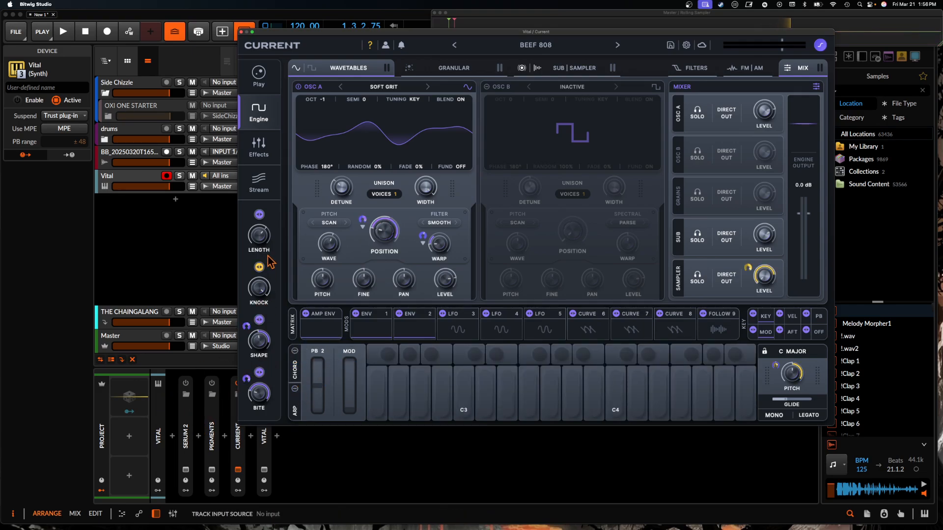
# - Visit the Stream library and examine the Fuse Compressor, Polar Distortion and Flex Chorus on the Effects page
pyautogui.click(260, 181)
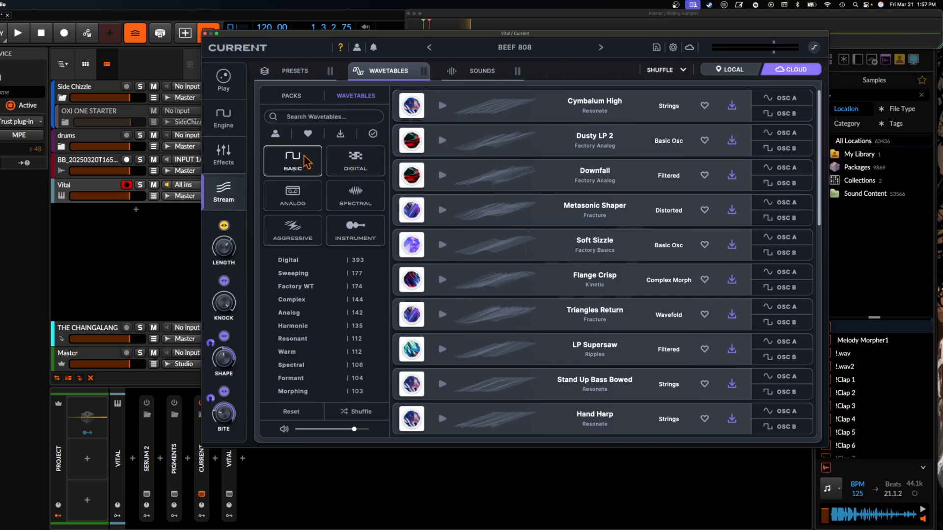
pyautogui.click(223, 154)
pyautogui.click(357, 150)
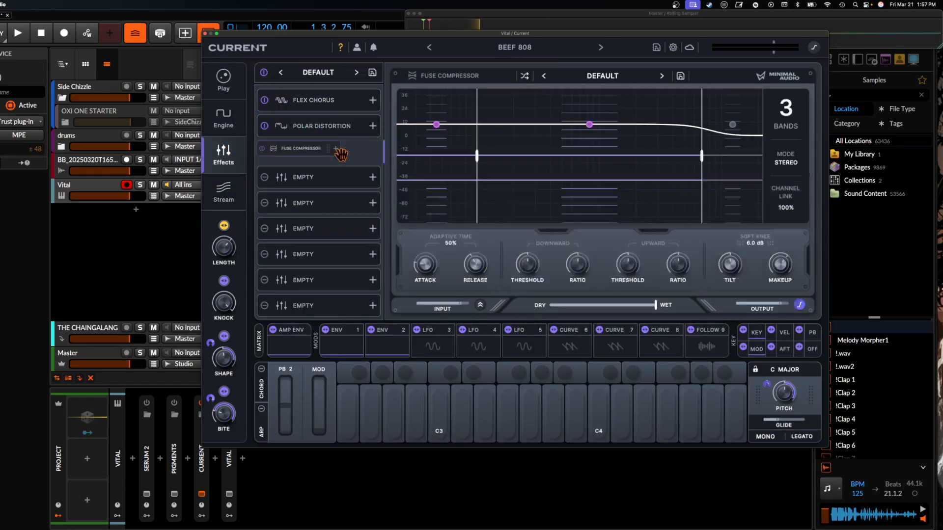
pyautogui.click(304, 128)
pyautogui.click(331, 102)
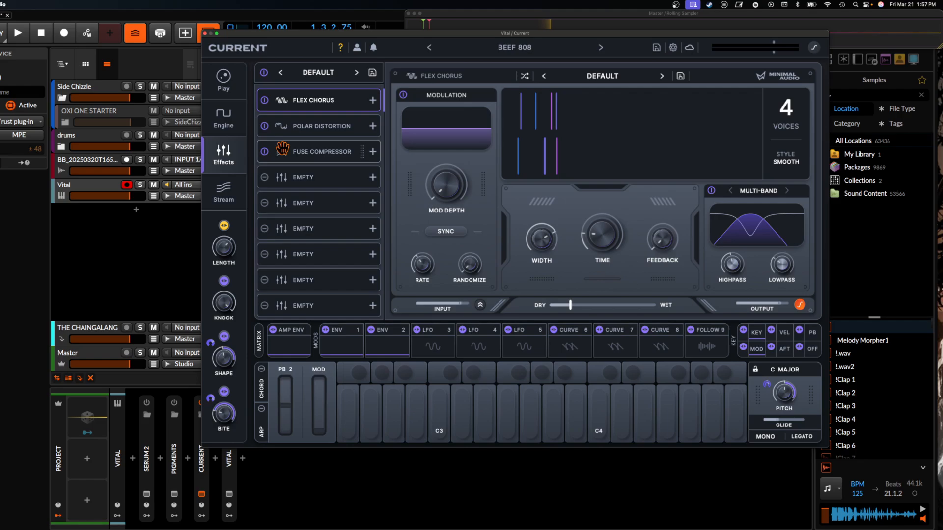
# - Set the Fuse Compressor to 6 bands and adjust its downward and upward Threshold and Ratio
pyautogui.click(299, 151)
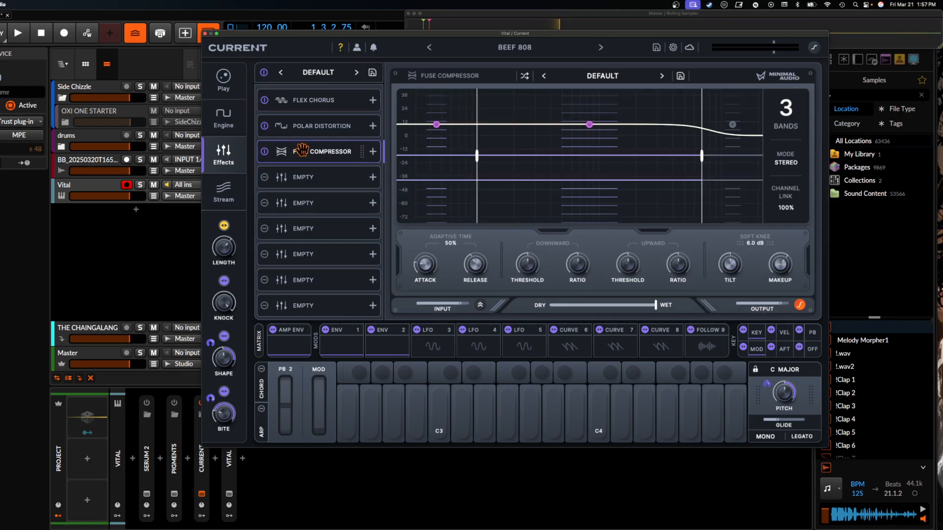
pyautogui.click(785, 108)
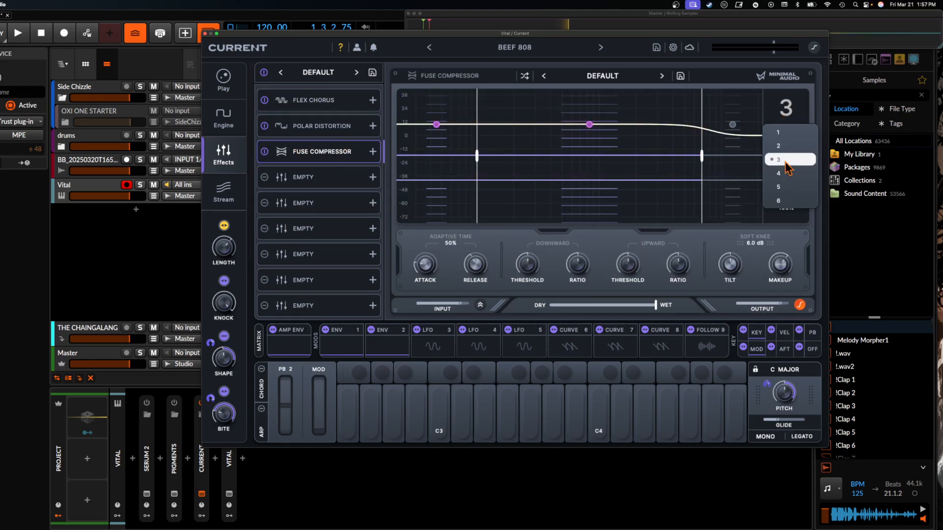
pyautogui.click(784, 206)
pyautogui.moveTo(528, 260); pyautogui.dragTo(525, 205)
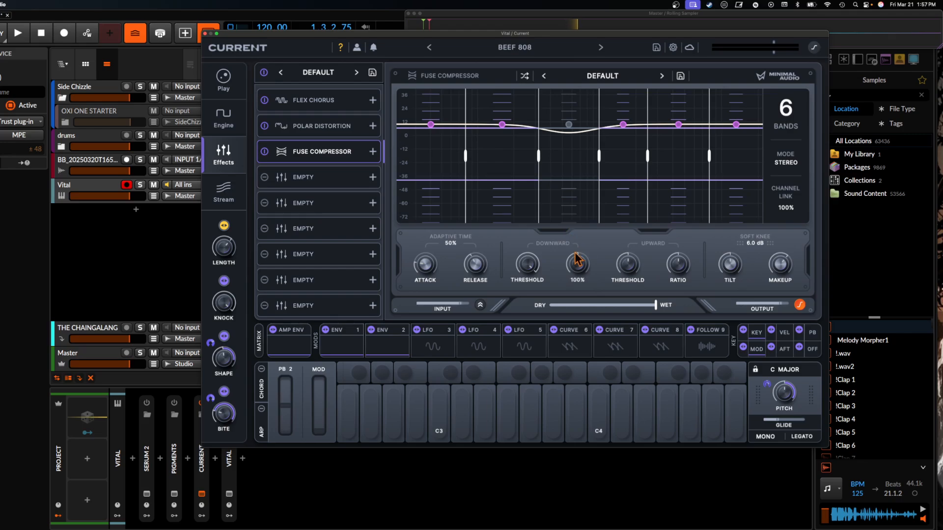
pyautogui.moveTo(574, 253); pyautogui.dragTo(579, 231)
pyautogui.moveTo(631, 261); pyautogui.dragTo(635, 229)
pyautogui.moveTo(677, 256); pyautogui.dragTo(678, 235)
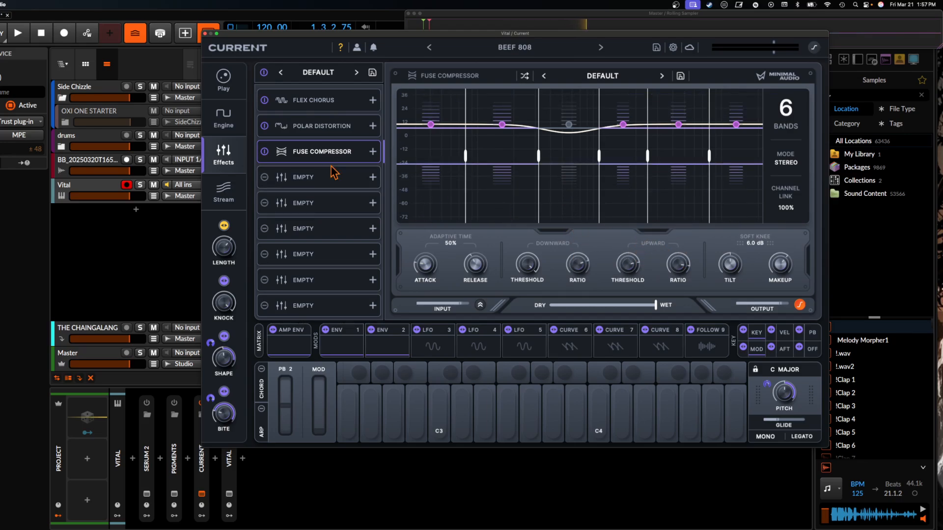
# - Close Current, activate Pigments in its place on the Vital track, and open the Pigments window
pyautogui.click(206, 34)
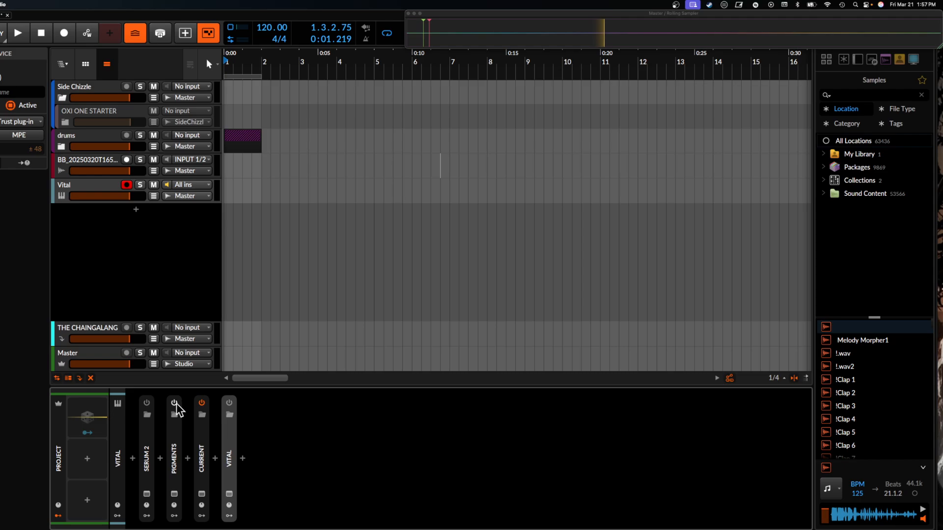
pyautogui.click(201, 404)
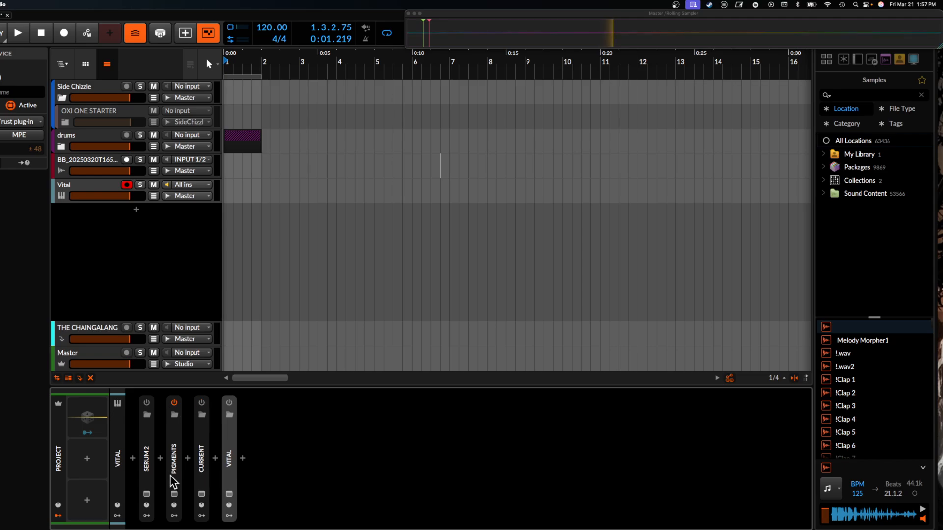
pyautogui.click(175, 494)
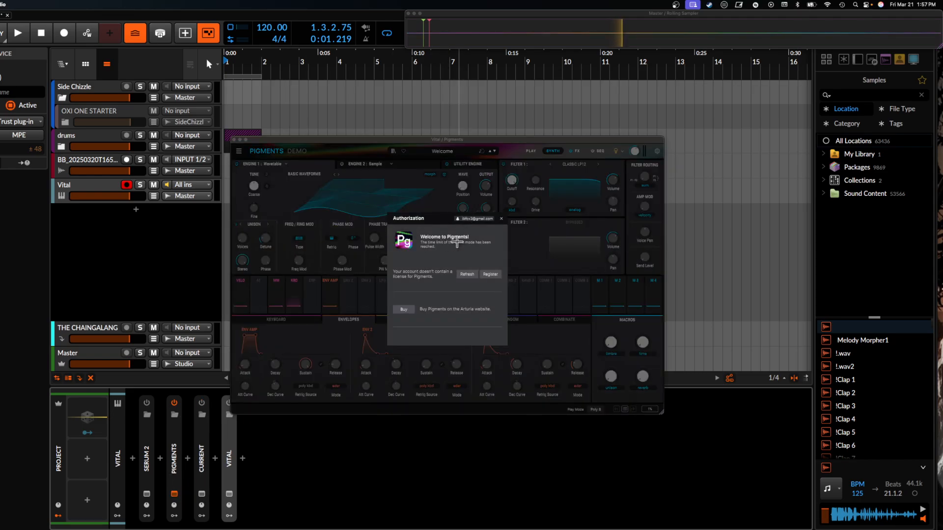
# - Dismiss the Pigments authorization dialog, then enlarge the plugin window and move it clear of the device chain
pyautogui.click(501, 218)
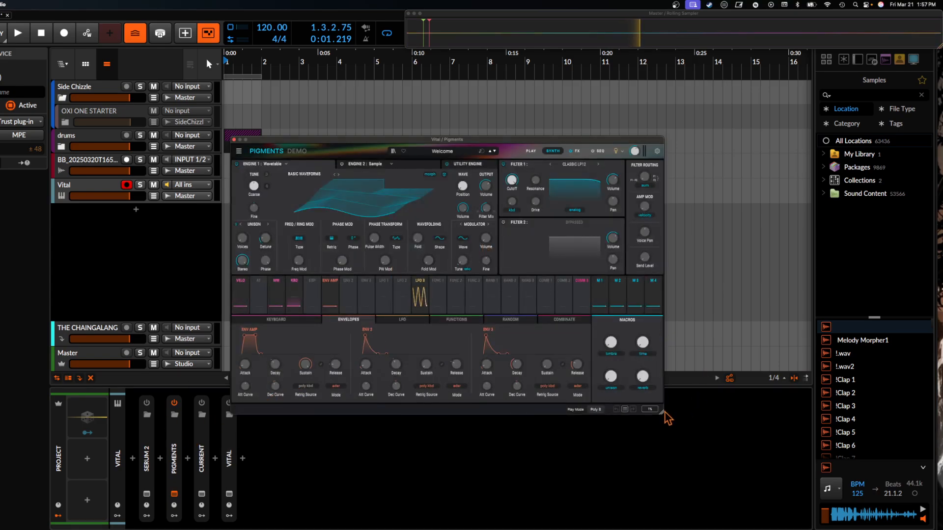
pyautogui.moveTo(664, 412); pyautogui.dragTo(785, 490)
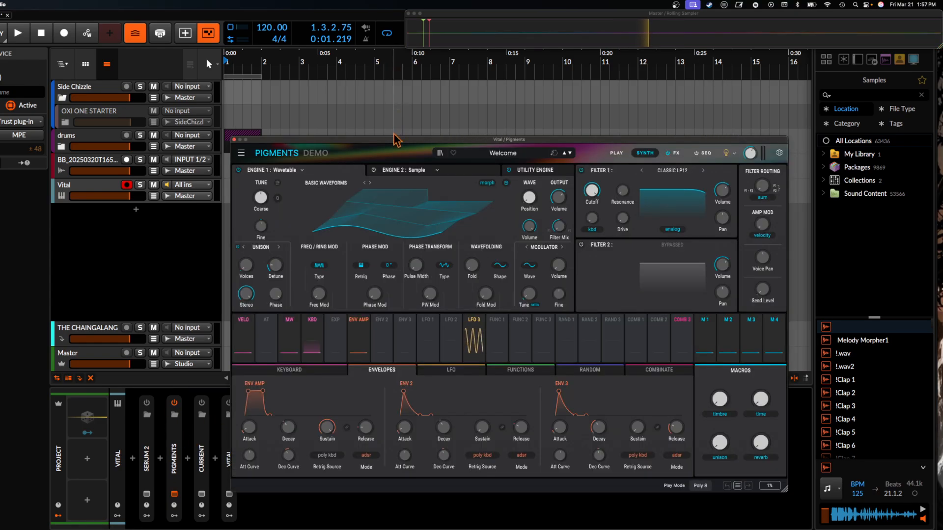
pyautogui.moveTo(393, 141); pyautogui.dragTo(243, 18)
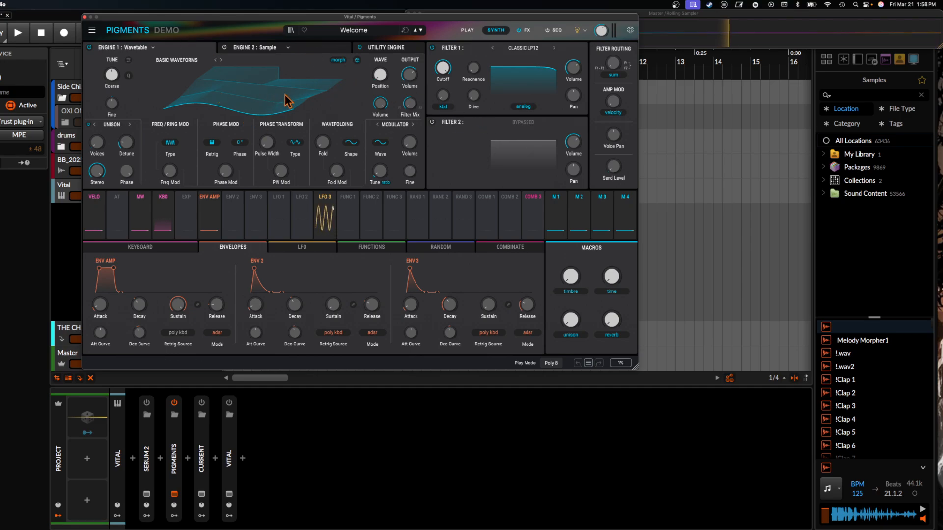
# - Switch Engine 1's modulation source from Modulator to Engine 2 and change its engine type to Harmonic
pyautogui.moveTo(263, 93)
pyautogui.mouseDown()
pyautogui.moveTo(263, 78)
pyautogui.moveTo(263, 100)
pyautogui.mouseUp()
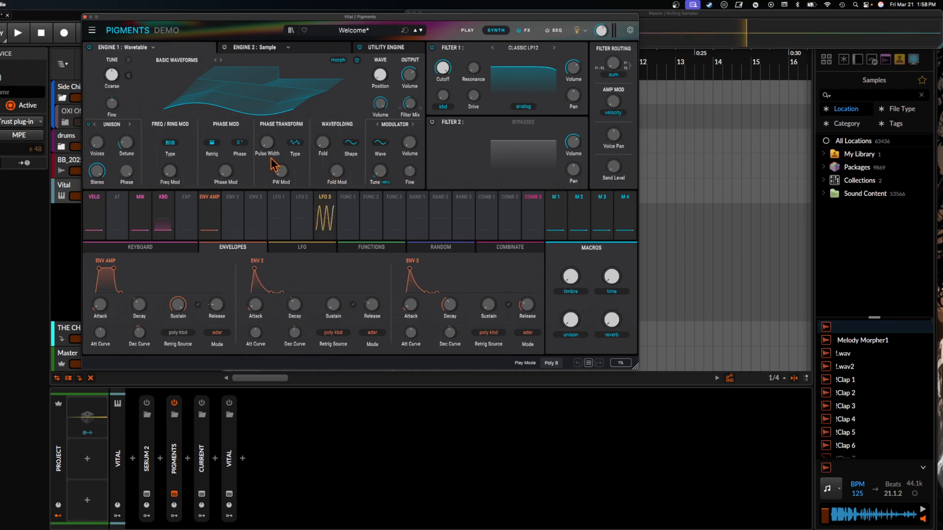
pyautogui.click(413, 125)
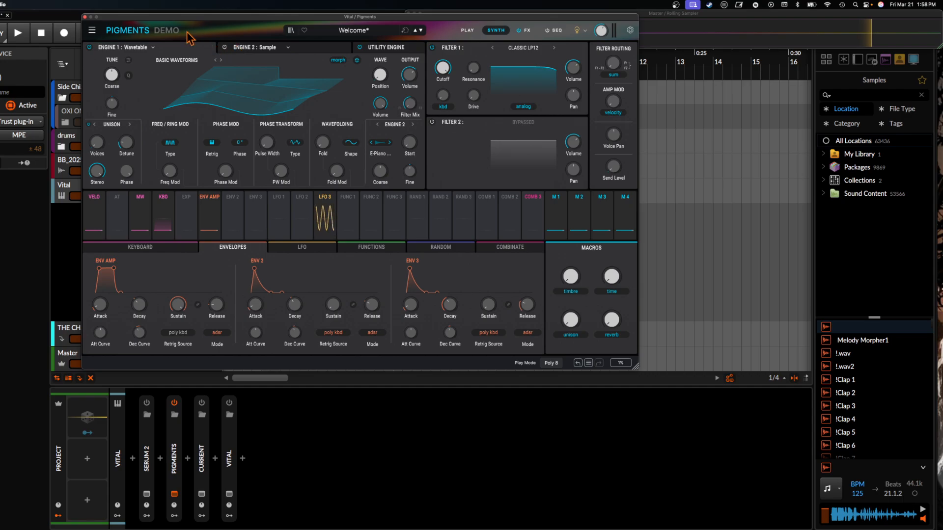
pyautogui.click(149, 47)
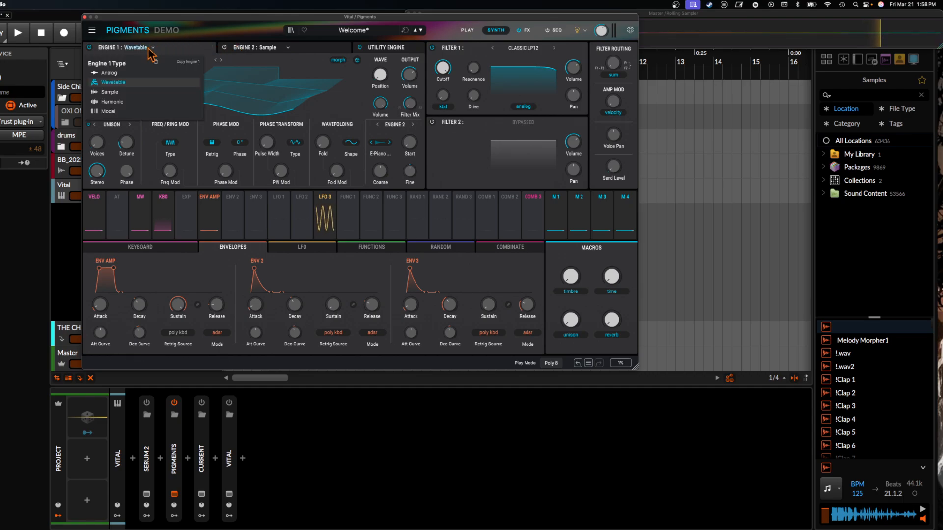
pyautogui.click(138, 101)
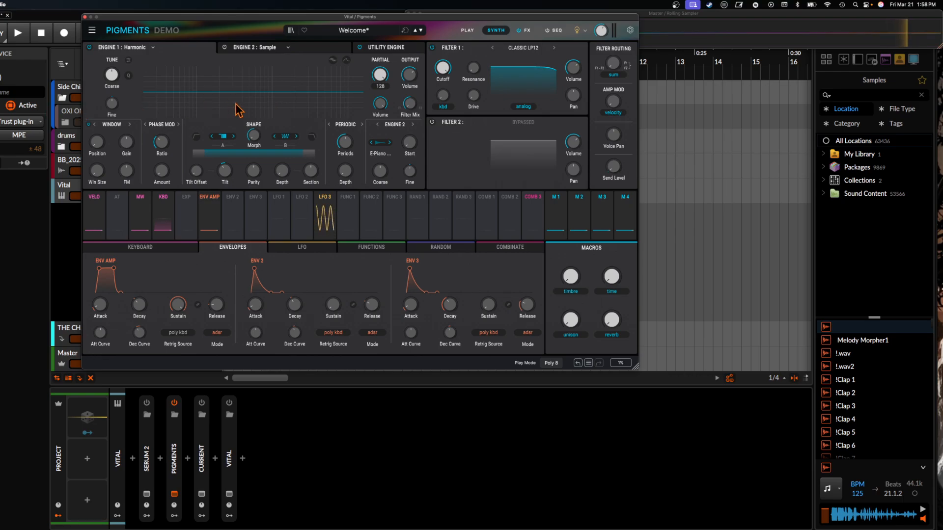
# - Change Engine 1 to the Model type and try its Beam resonator before returning to String
pyautogui.click(152, 47)
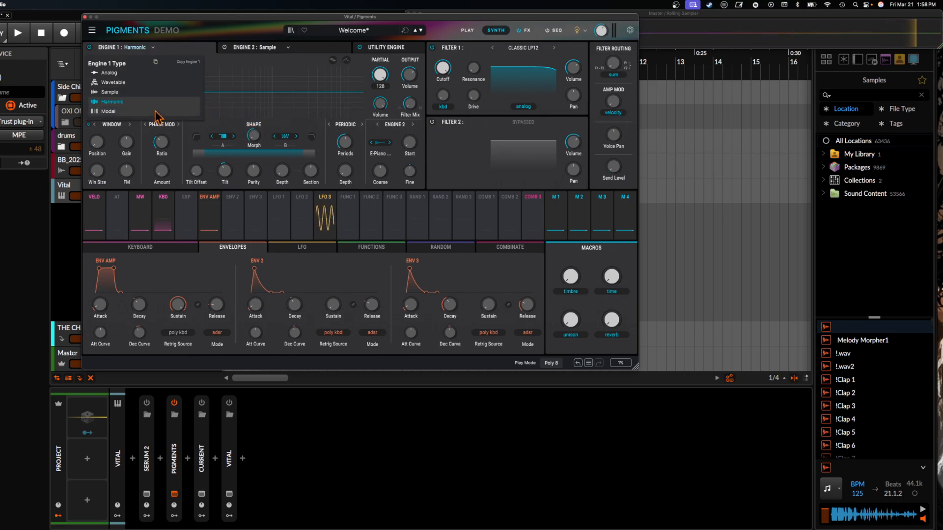
pyautogui.click(155, 112)
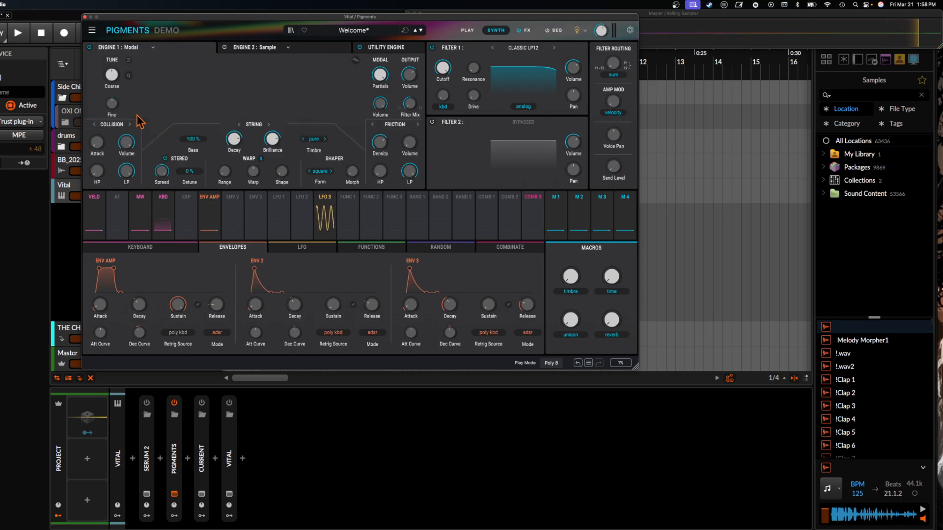
pyautogui.click(268, 125)
pyautogui.click(268, 125)
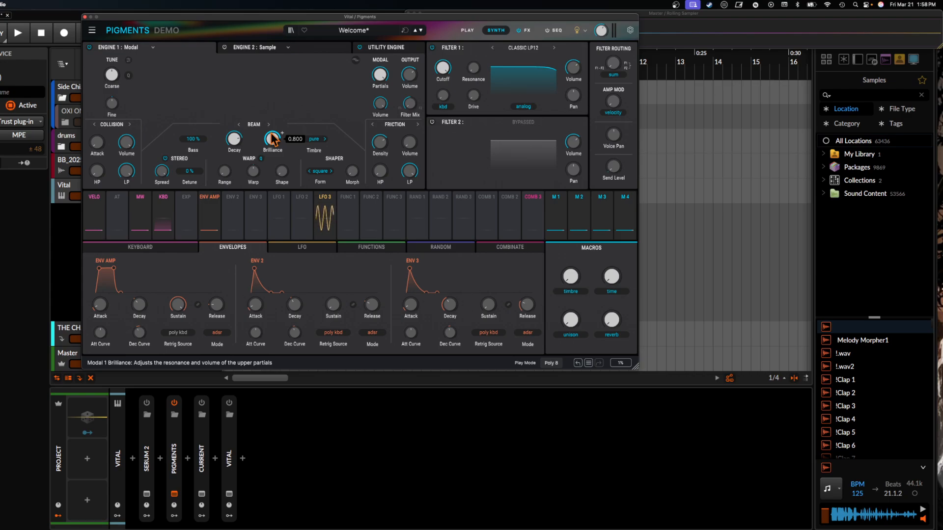
pyautogui.click(268, 125)
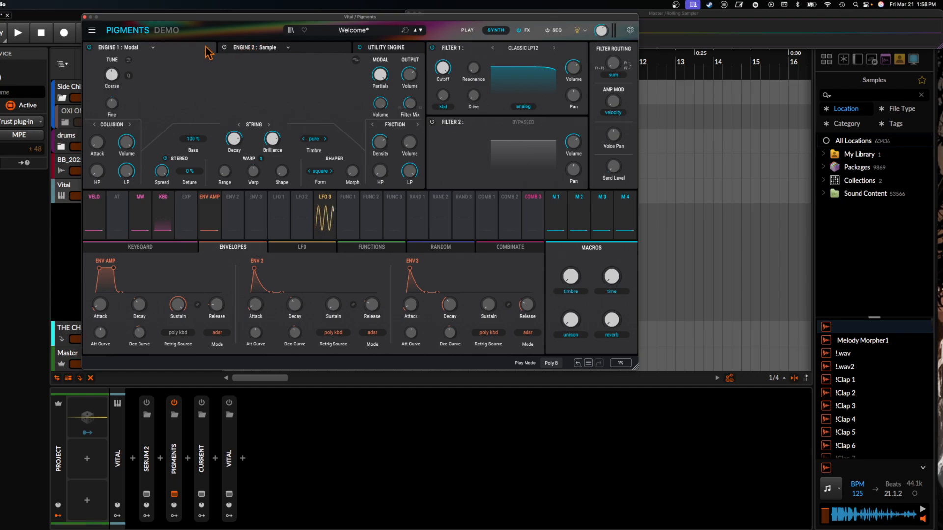
# - Add a Multiband compressor to the first slot of FX B and load its 3 Bands Limiter preset
pyautogui.click(527, 31)
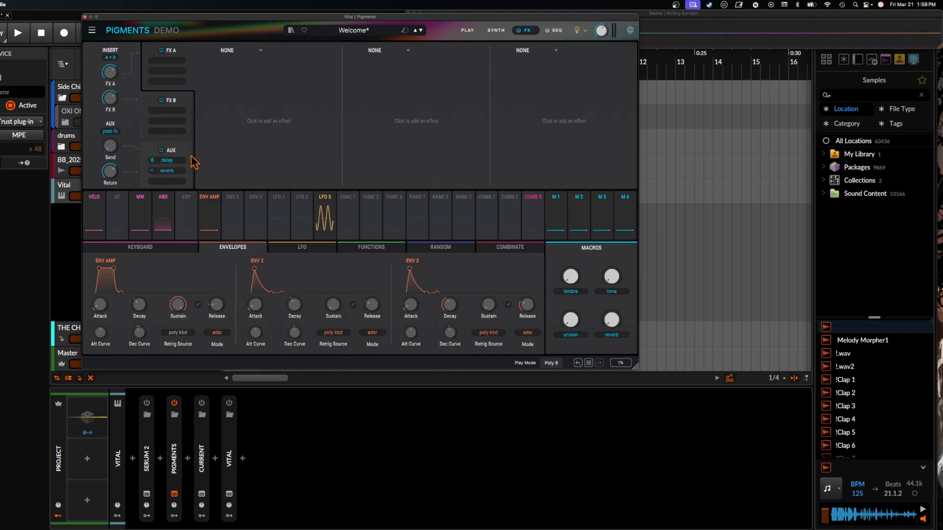
pyautogui.click(166, 116)
pyautogui.click(254, 53)
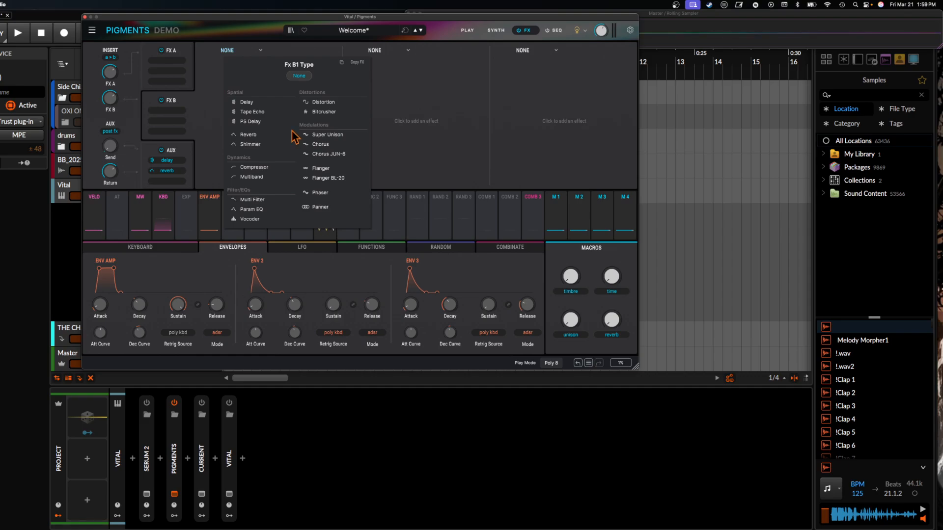
pyautogui.click(252, 177)
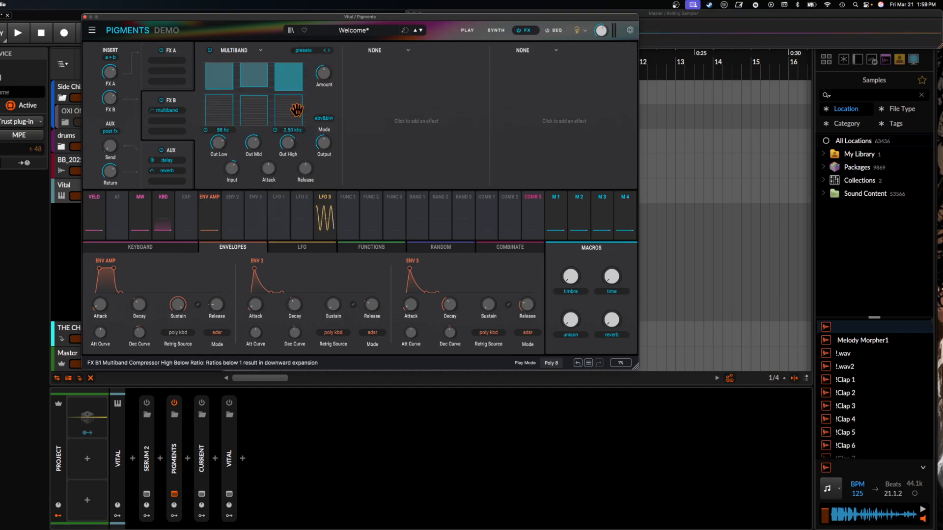
pyautogui.click(303, 50)
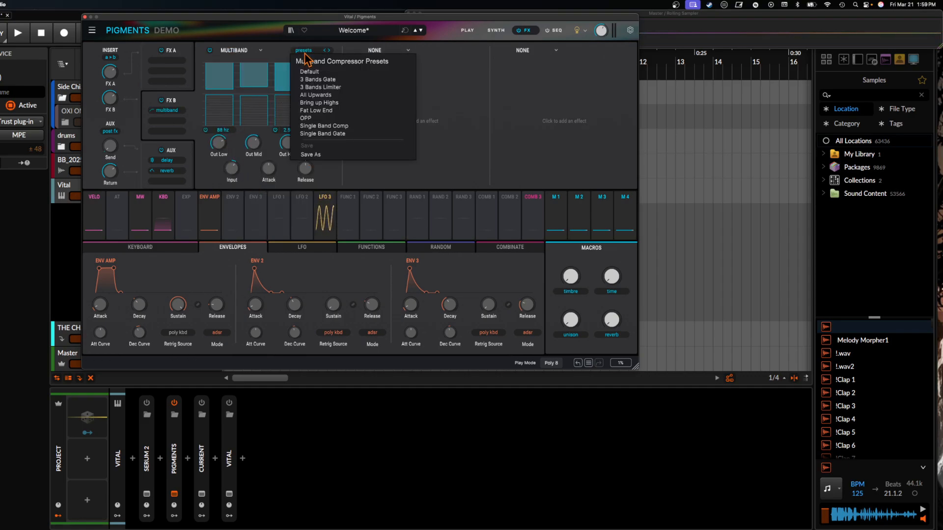
pyautogui.click(326, 87)
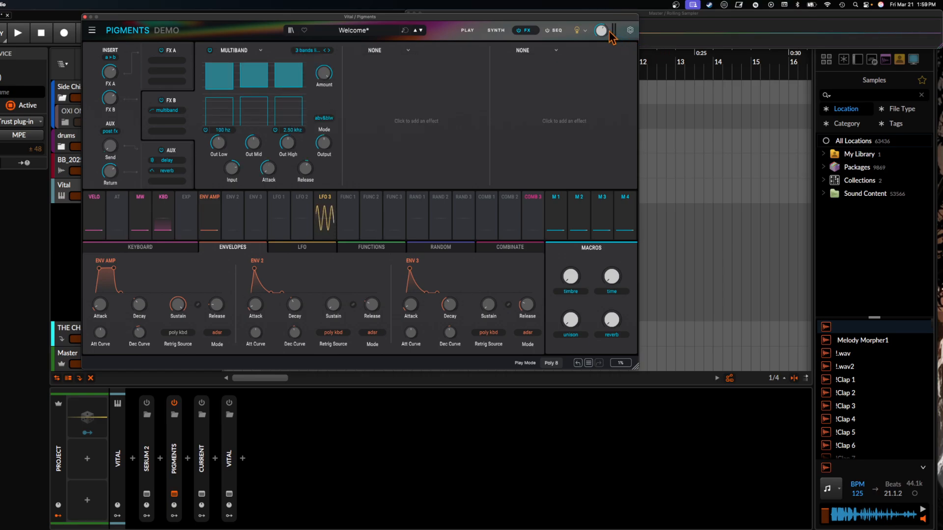
# - Show the simplified Play page and switch Engine 1 to the Sample type there
pyautogui.moveTo(606, 33)
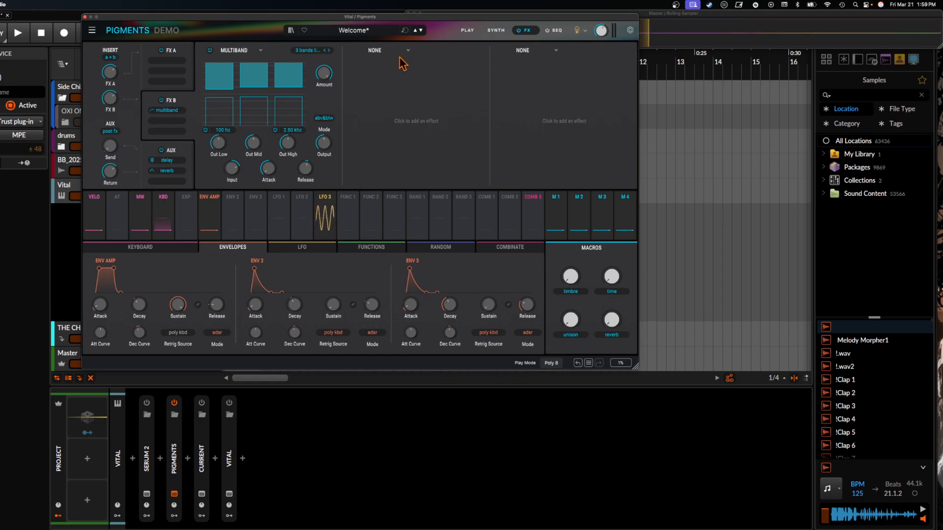
pyautogui.click(470, 31)
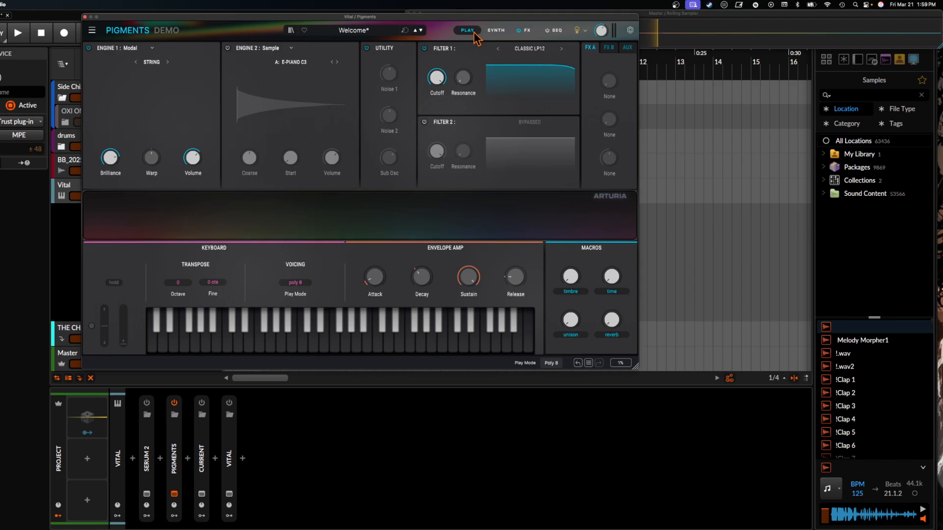
pyautogui.click(124, 48)
pyautogui.click(122, 92)
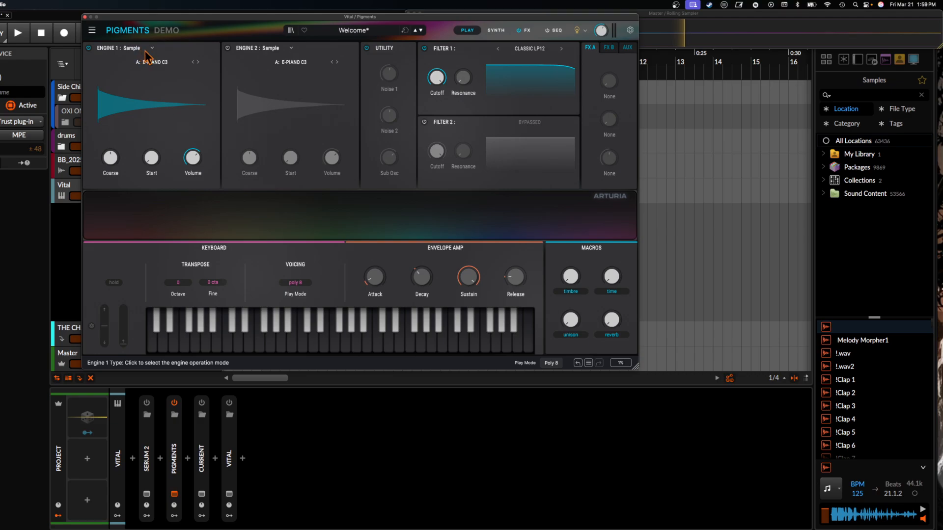
# - Examine Engine 1's sample slots on the Synth page and open the sample browser for slot D
pyautogui.click(492, 34)
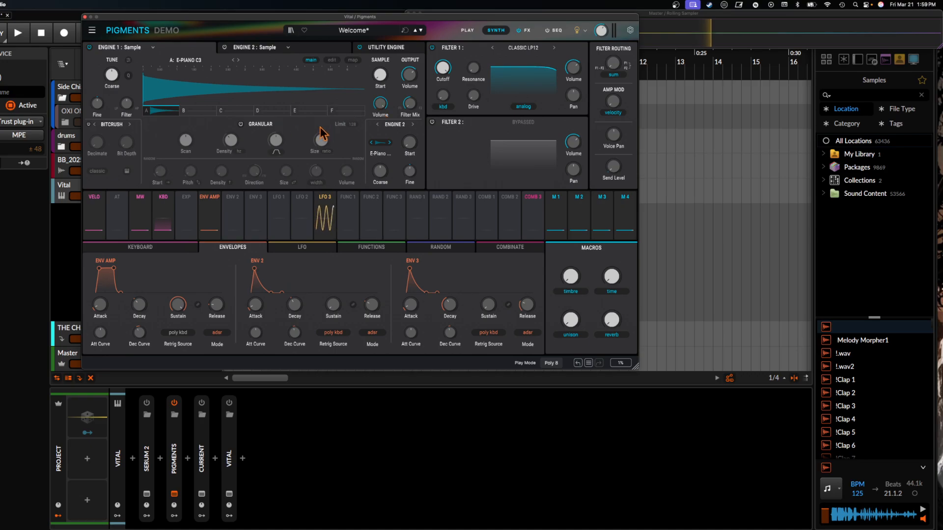
pyautogui.click(206, 111)
pyautogui.click(228, 111)
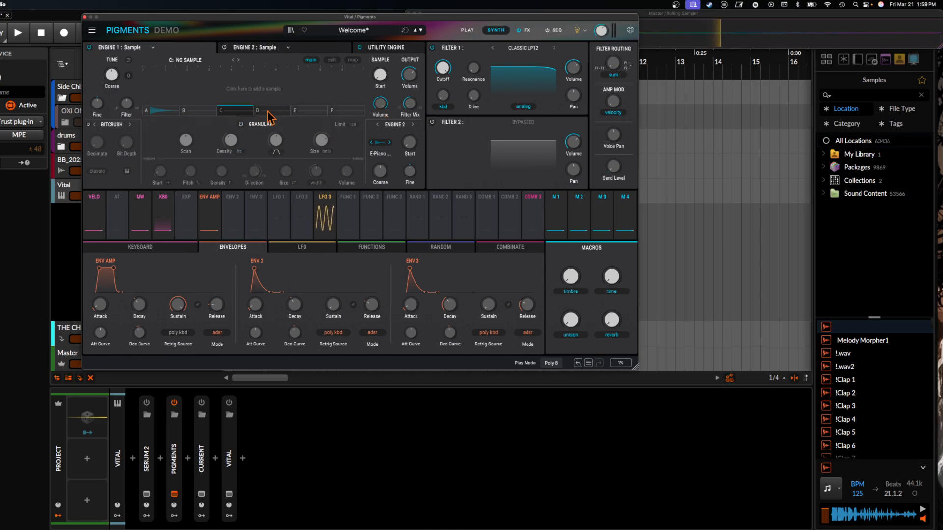
pyautogui.click(271, 111)
pyautogui.click(323, 105)
pyautogui.click(358, 60)
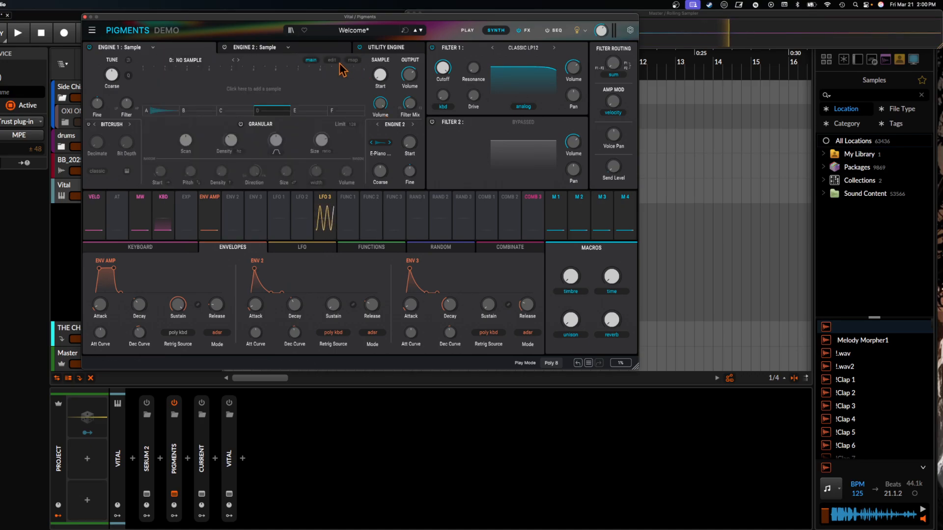
pyautogui.click(248, 81)
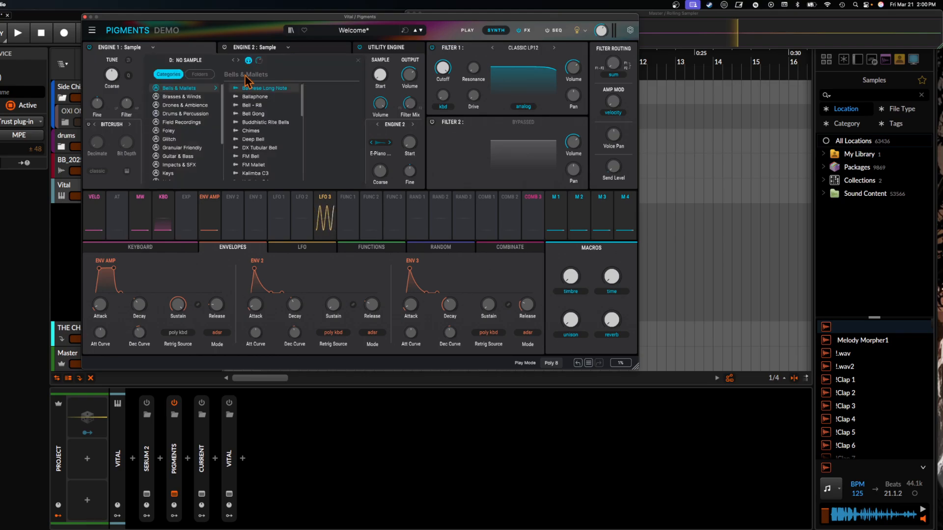
# - Leave the sample browser, turn on the sequencer and set its playback rate type to BPM
pyautogui.click(358, 61)
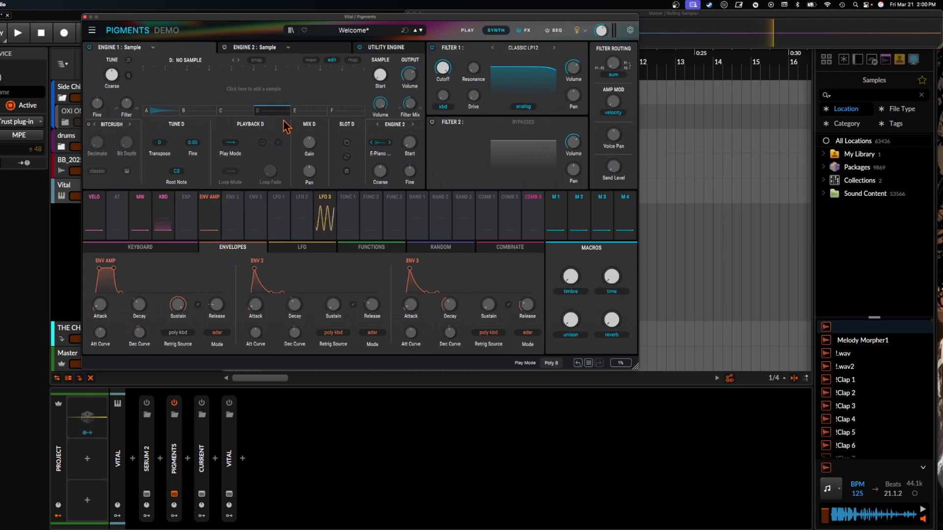
pyautogui.click(558, 30)
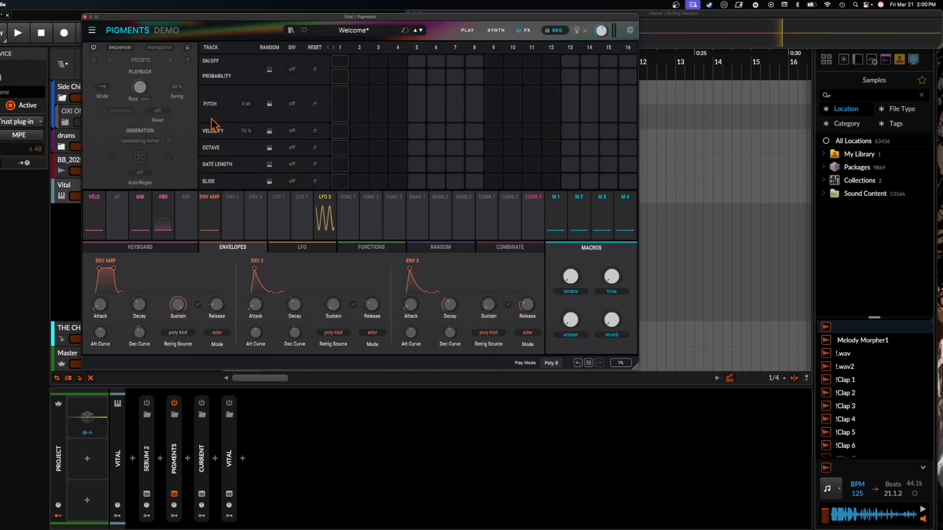
pyautogui.click(93, 48)
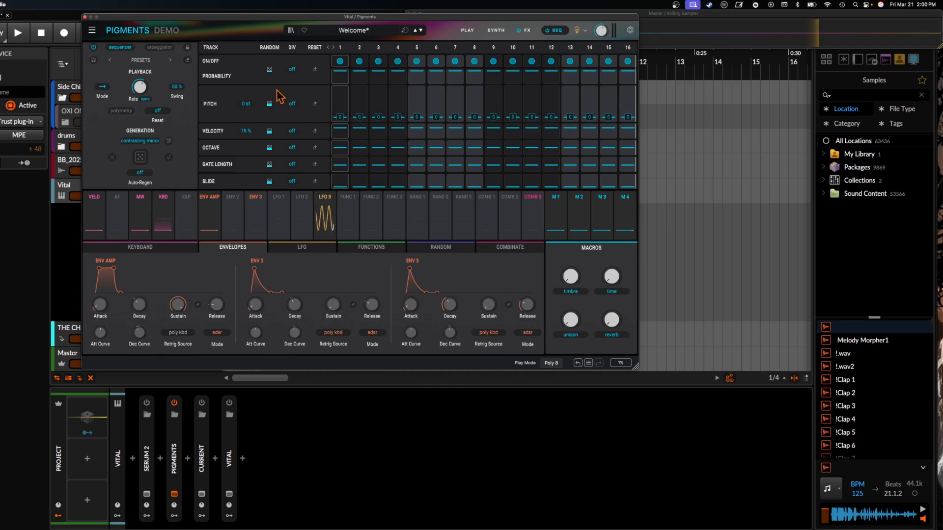
pyautogui.click(146, 100)
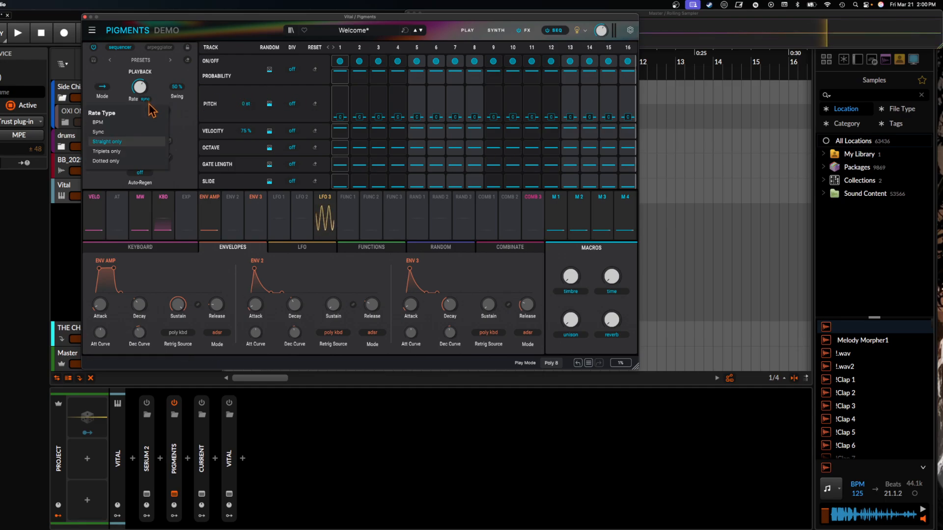
pyautogui.click(129, 123)
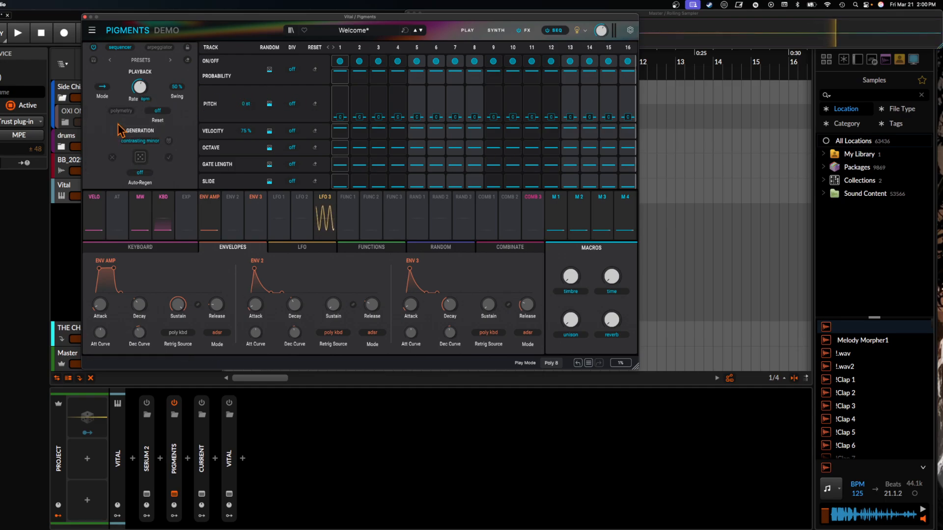
pyautogui.moveTo(142, 91); pyautogui.dragTo(143, 92)
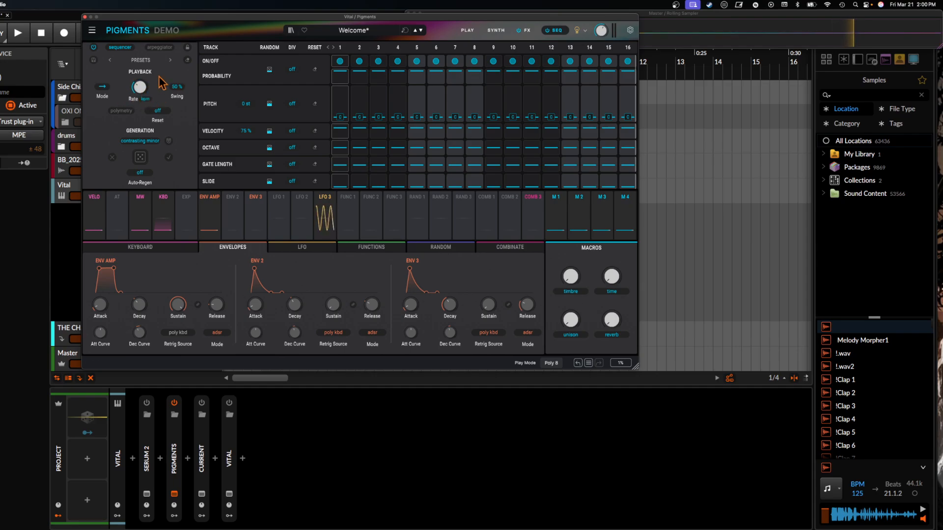
# - Compare the arpeggiator mode with the sequencer and show the Random modulators
pyautogui.click(157, 48)
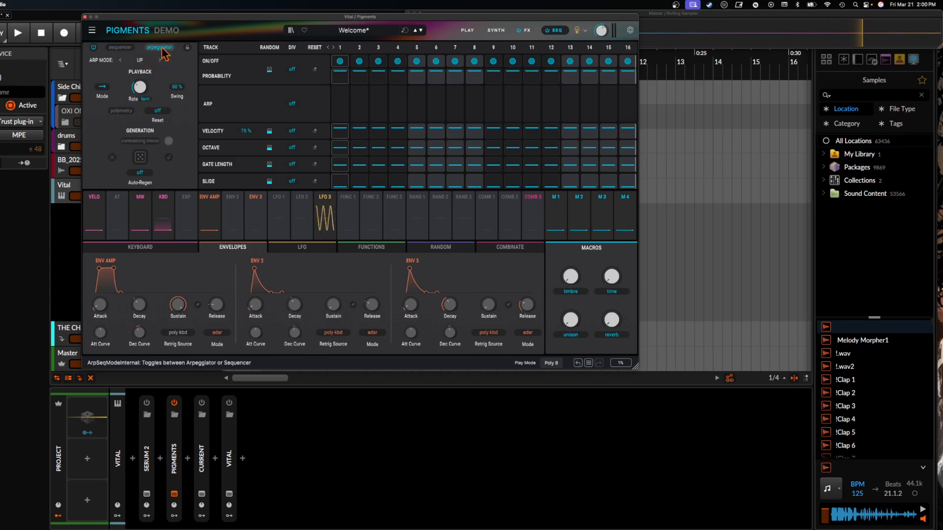
pyautogui.click(120, 47)
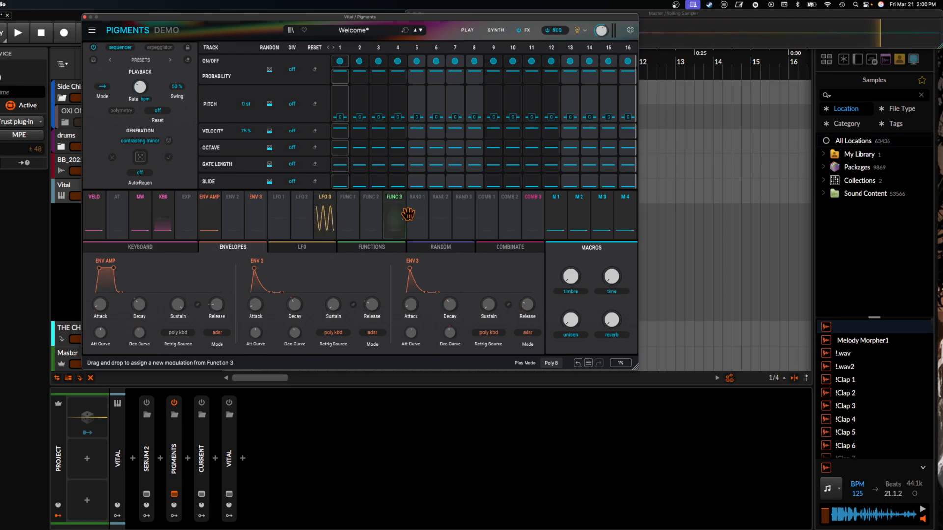
pyautogui.click(463, 212)
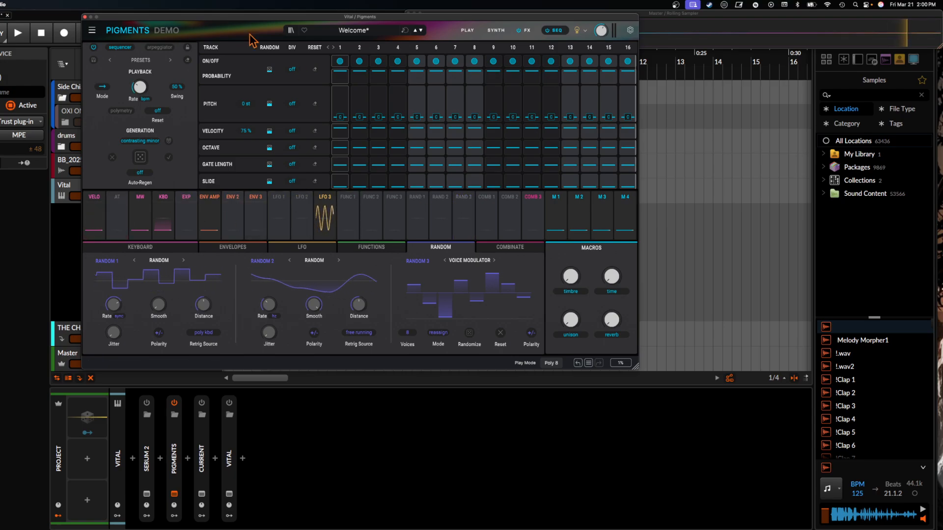
# - Open Serum 2 in place of Pigments, enable it and move it to the end of the device chain
pyautogui.click(84, 17)
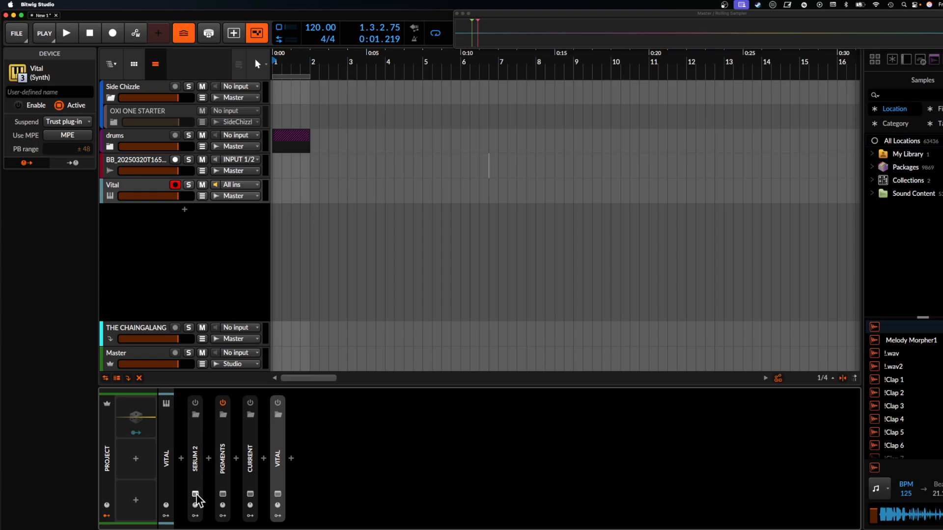
pyautogui.click(195, 493)
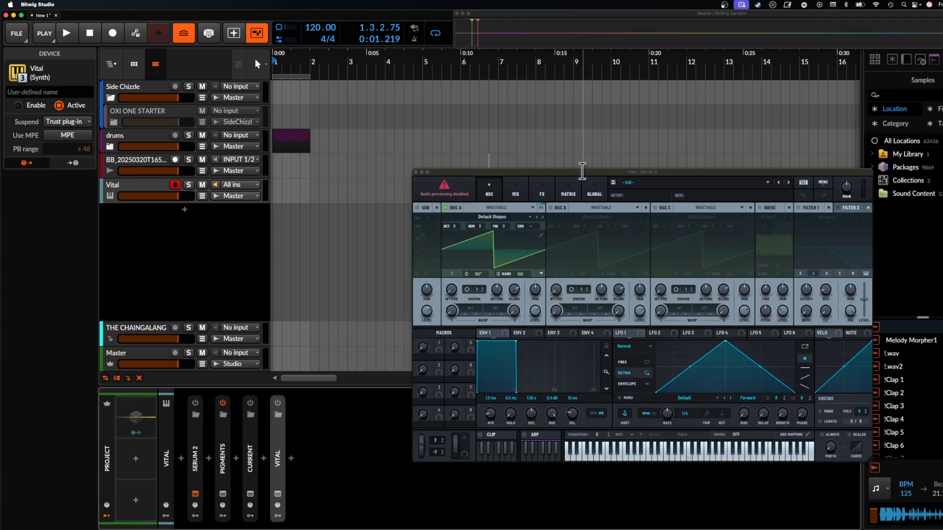
pyautogui.moveTo(580, 169); pyautogui.dragTo(292, 18)
pyautogui.click(196, 402)
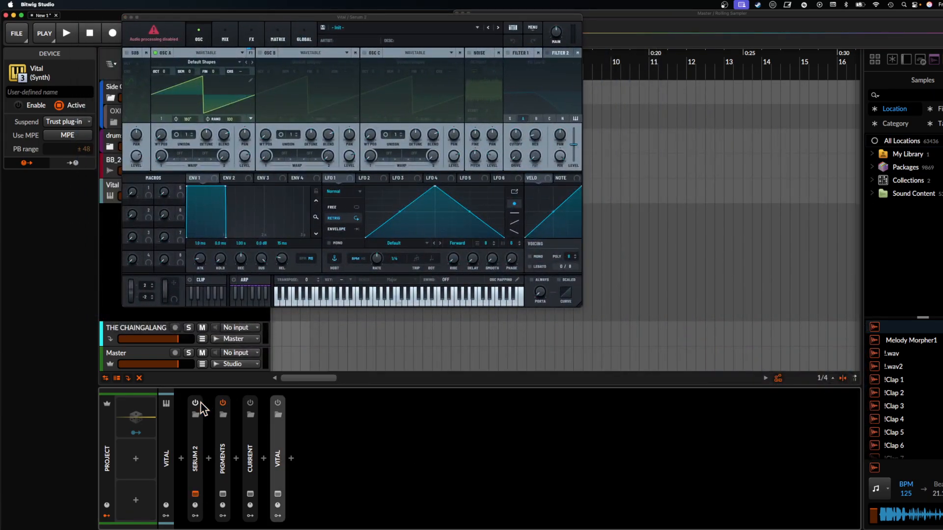
pyautogui.moveTo(202, 423); pyautogui.dragTo(307, 437)
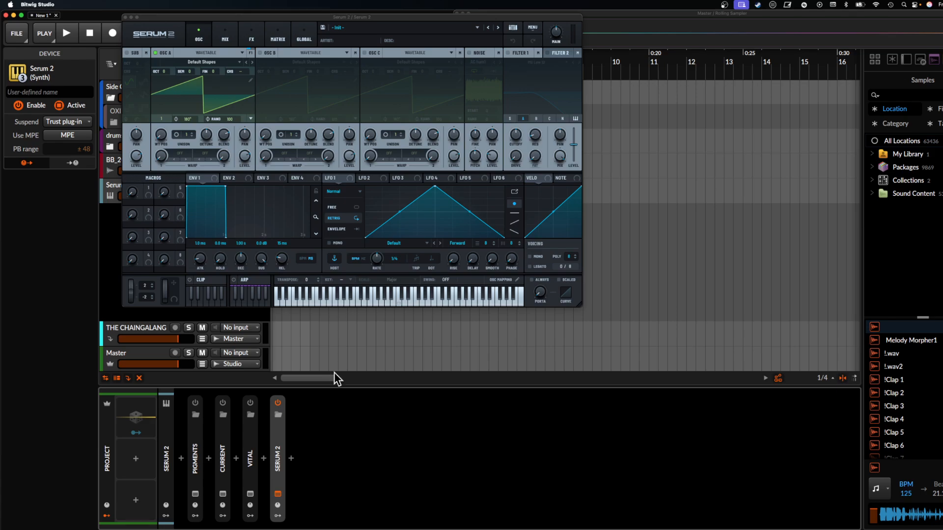
# - Enlarge the Serum 2 window and set oscillator A to the Spectral type
pyautogui.moveTo(579, 305); pyautogui.dragTo(769, 465)
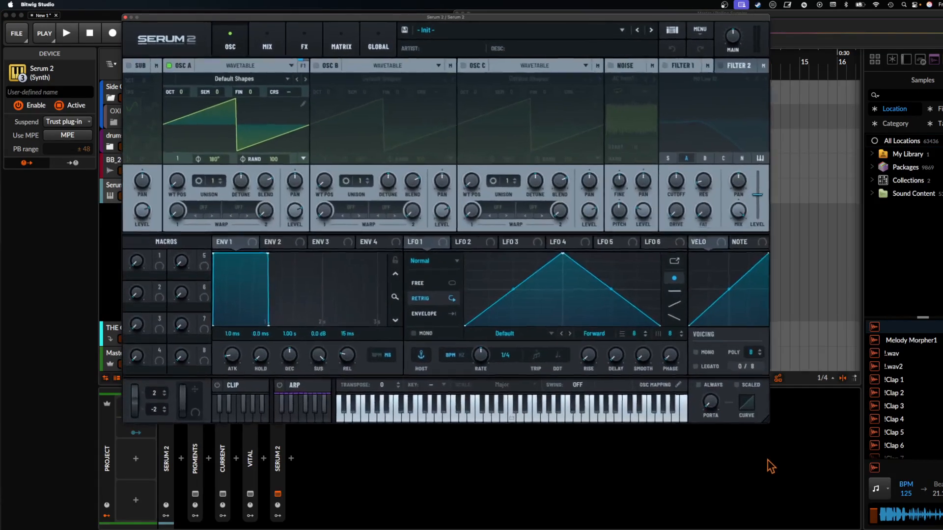
pyautogui.moveTo(396, 19); pyautogui.dragTo(320, 24)
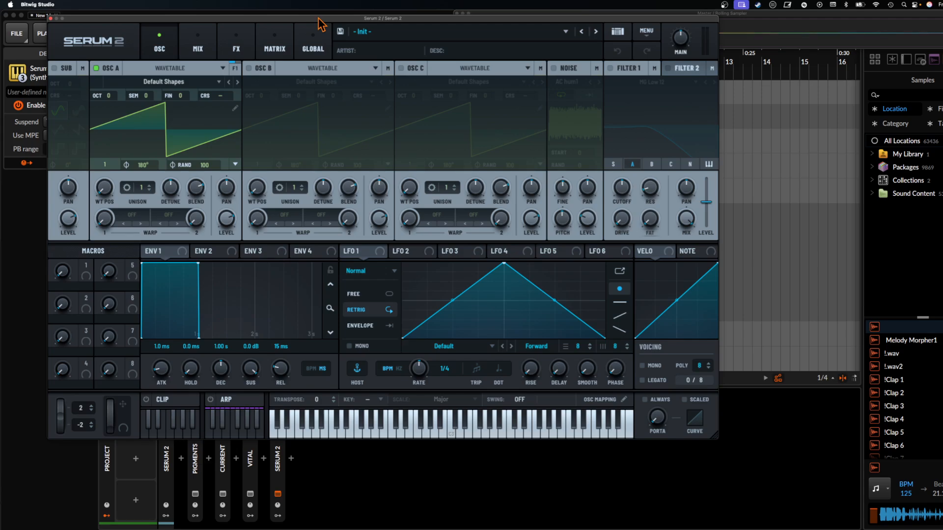
pyautogui.click(168, 69)
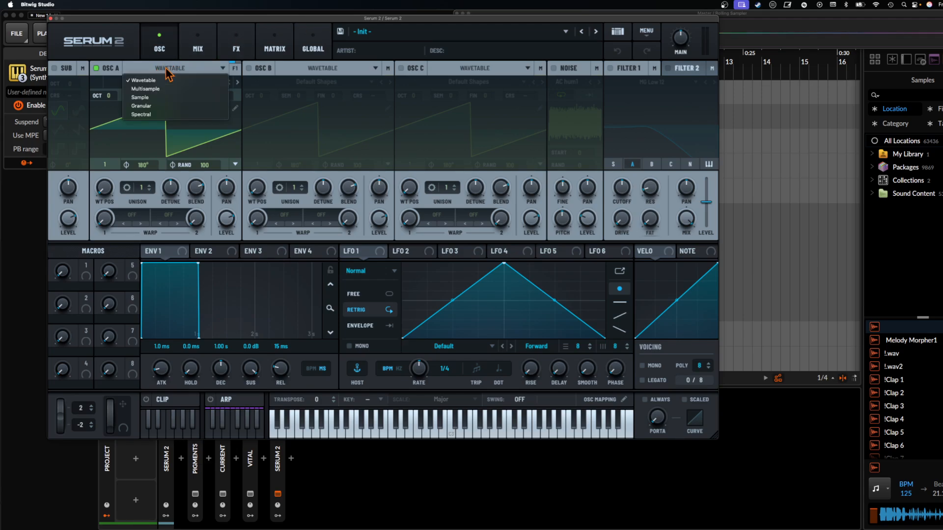
pyautogui.click(173, 116)
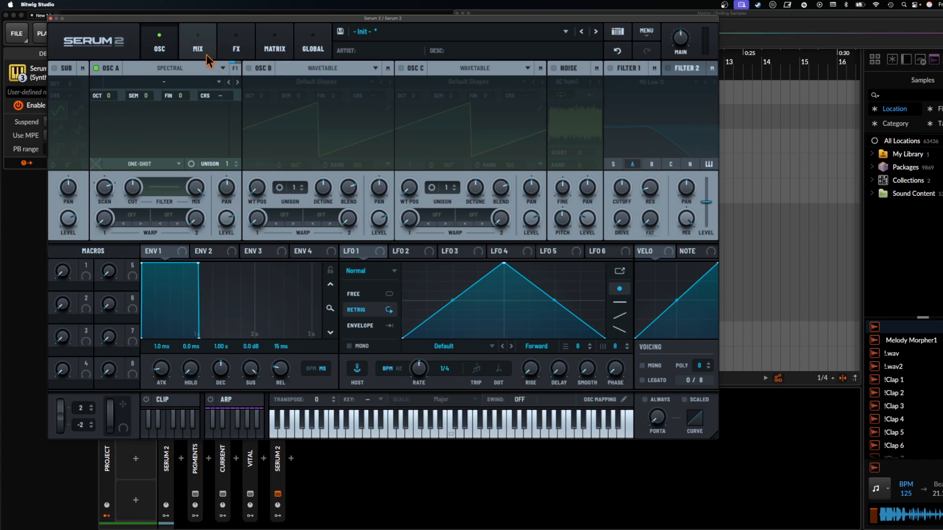
# - Examine the effects that can be added to Serum 2's main FX chain and return to the oscillators
pyautogui.click(226, 54)
pyautogui.click(62, 88)
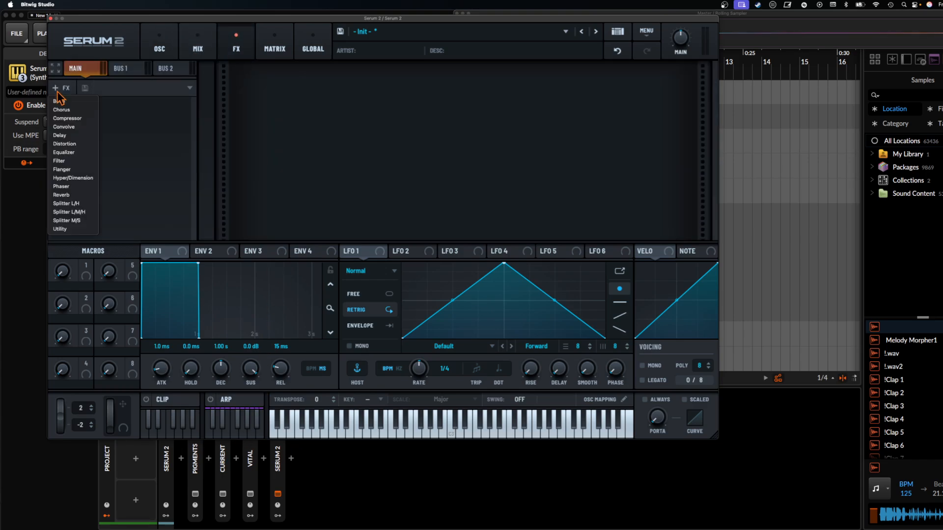
pyautogui.click(155, 143)
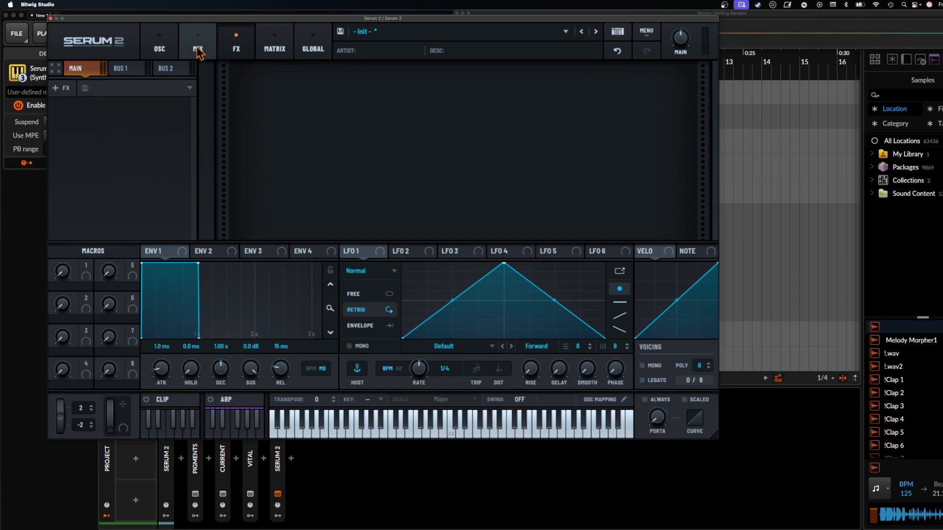
pyautogui.click(159, 47)
# - Show Serum 2's clip editor and select clip slot 2
pyautogui.click(162, 400)
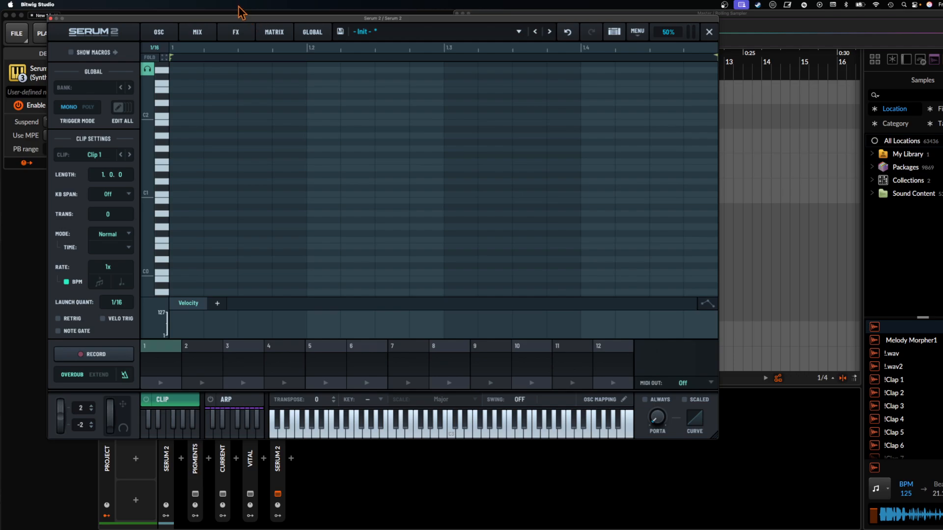
pyautogui.moveTo(238, 18); pyautogui.dragTo(577, 13)
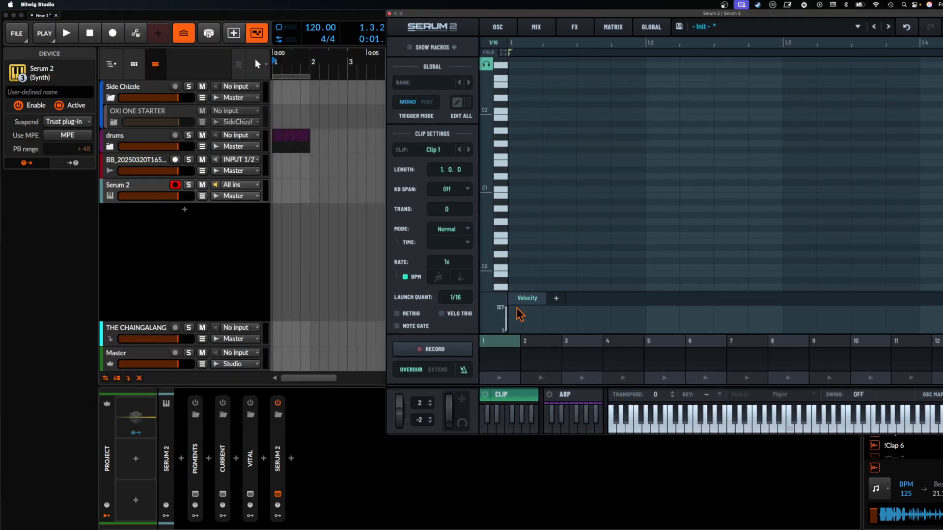
pyautogui.click(541, 365)
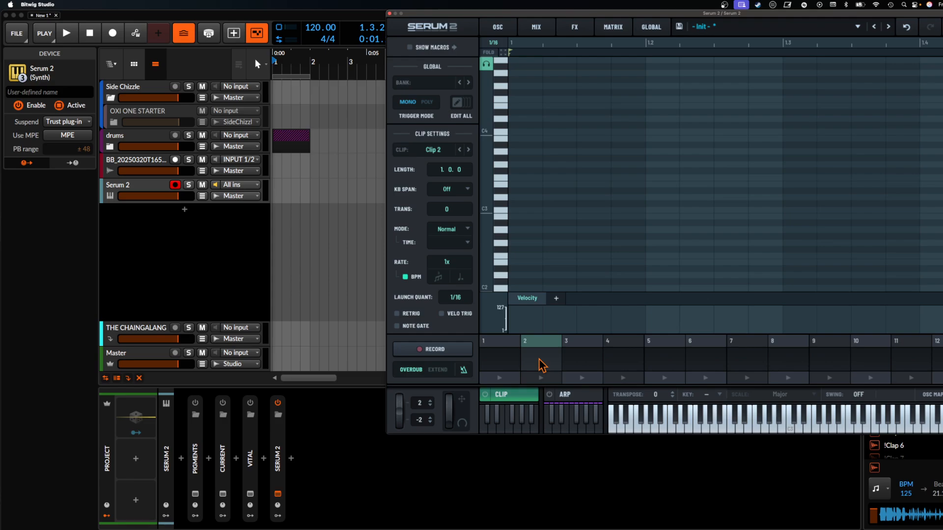
pyautogui.moveTo(728, 14); pyautogui.dragTo(396, 15)
# - Show the arpeggiator settings and examine the available MIDI output options
pyautogui.click(253, 394)
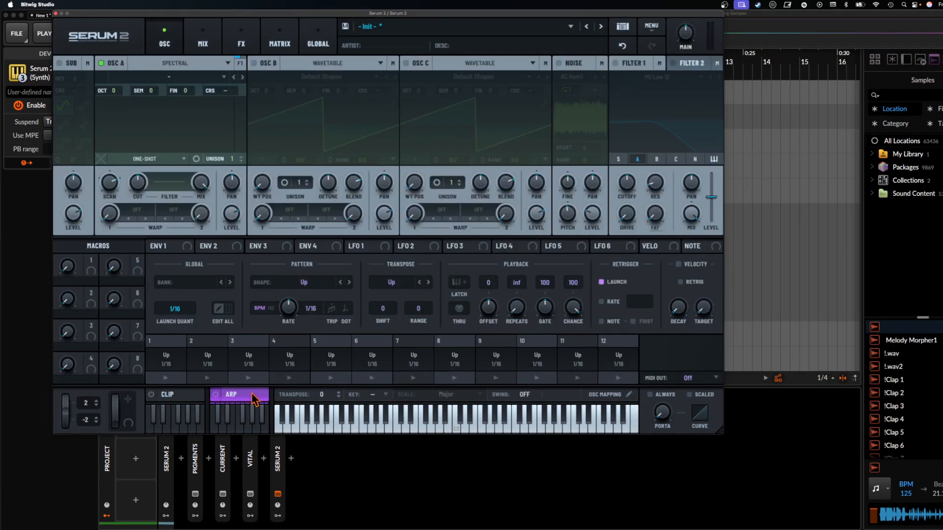
pyautogui.click(710, 376)
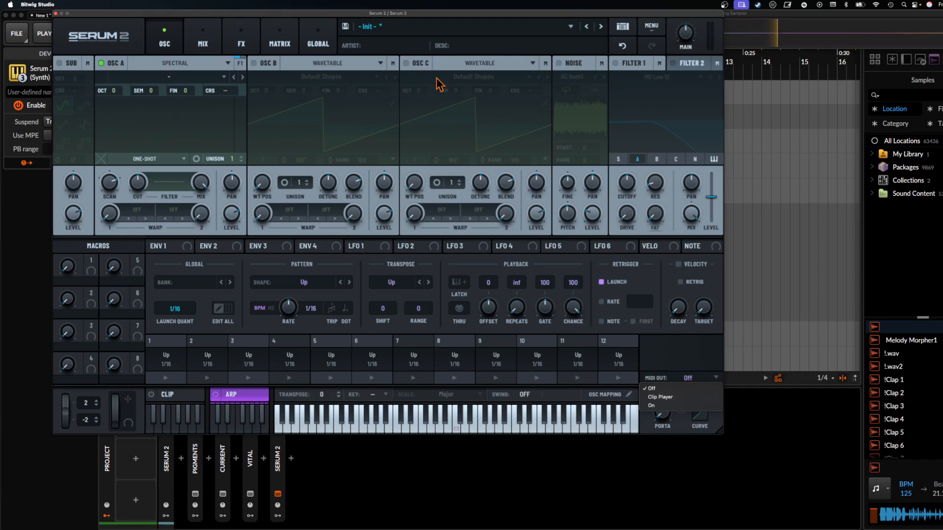
pyautogui.click(165, 64)
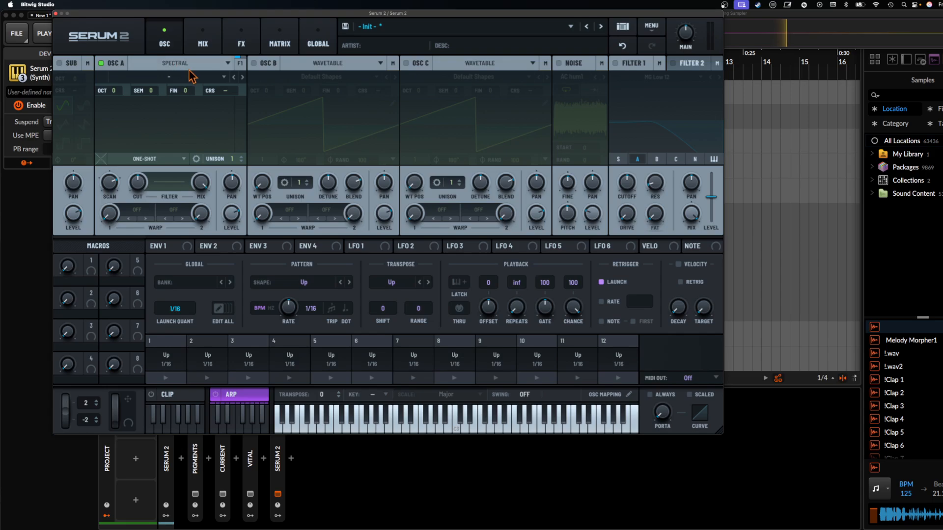
# - Examine oscillator A's Spectral warp modes and switch the oscillator to the Multisample type
pyautogui.click(130, 212)
pyautogui.moveTo(164, 236)
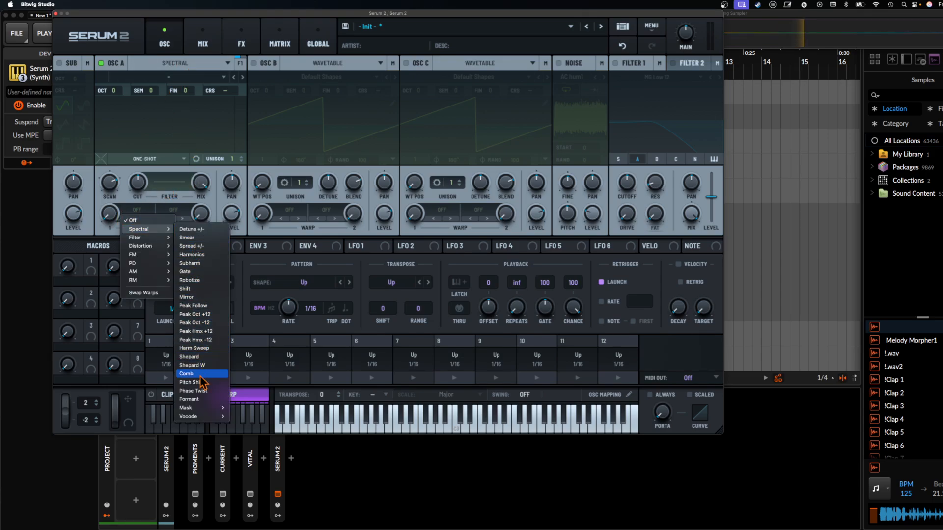
pyautogui.click(205, 447)
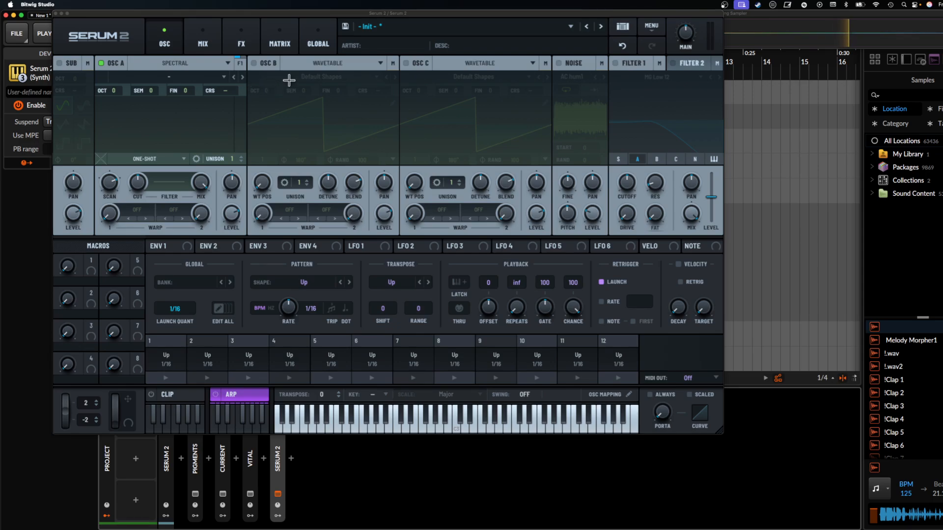
pyautogui.click(210, 66)
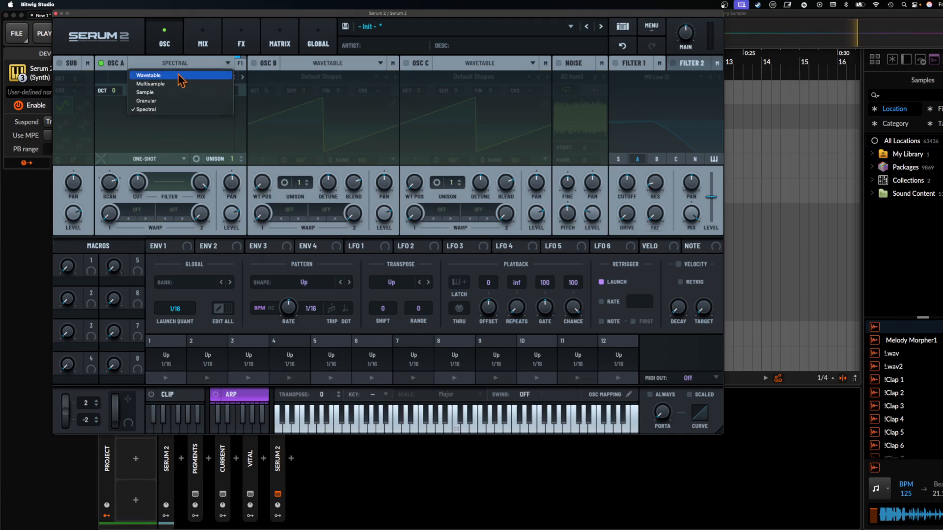
pyautogui.click(159, 84)
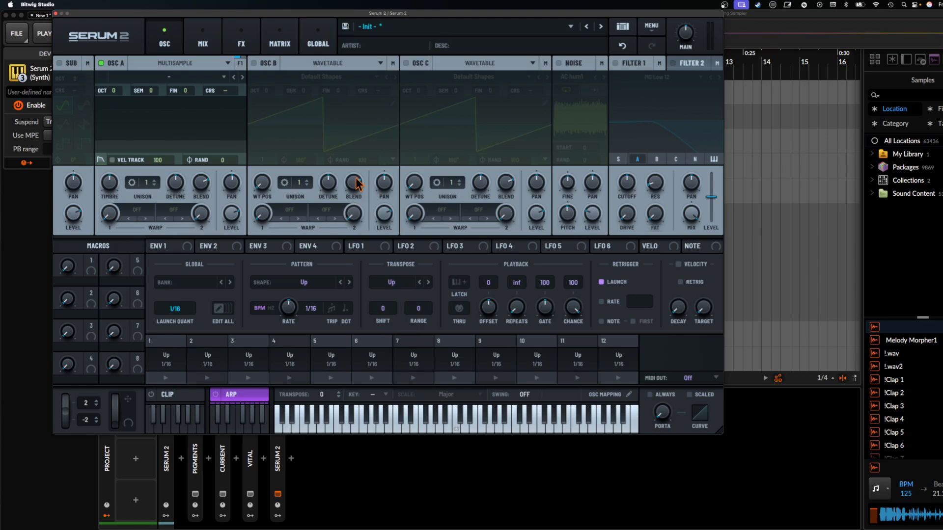
# - Reshape the source curve of the first modulation matrix row into a hump falling toward its end, and return to the oscillators
pyautogui.click(206, 43)
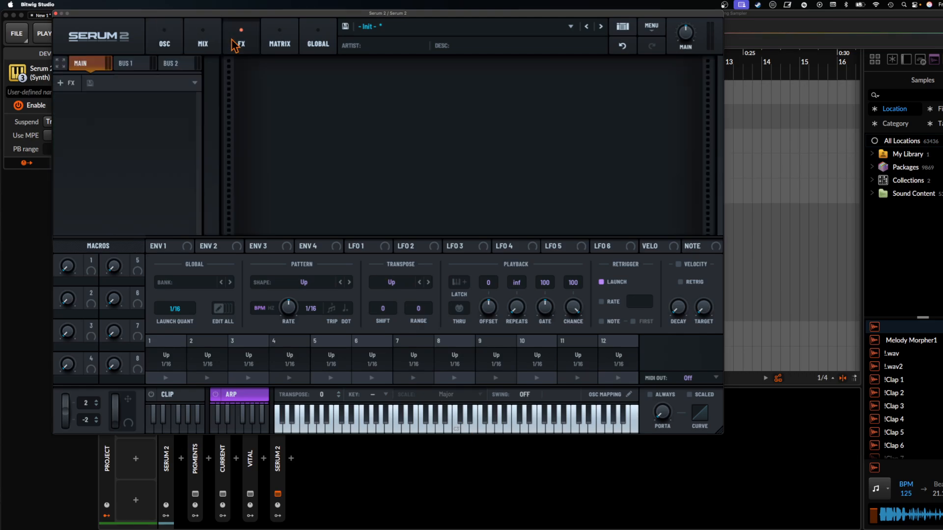
pyautogui.click(281, 44)
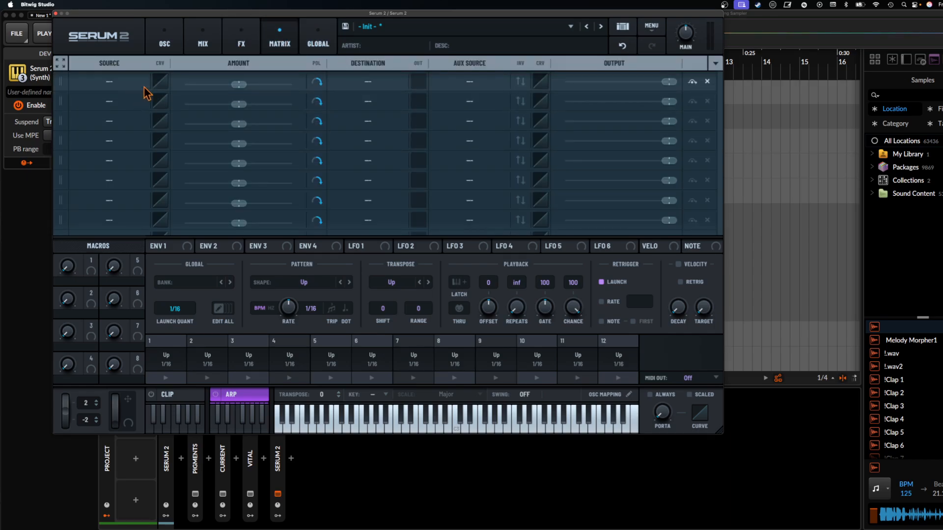
pyautogui.click(160, 82)
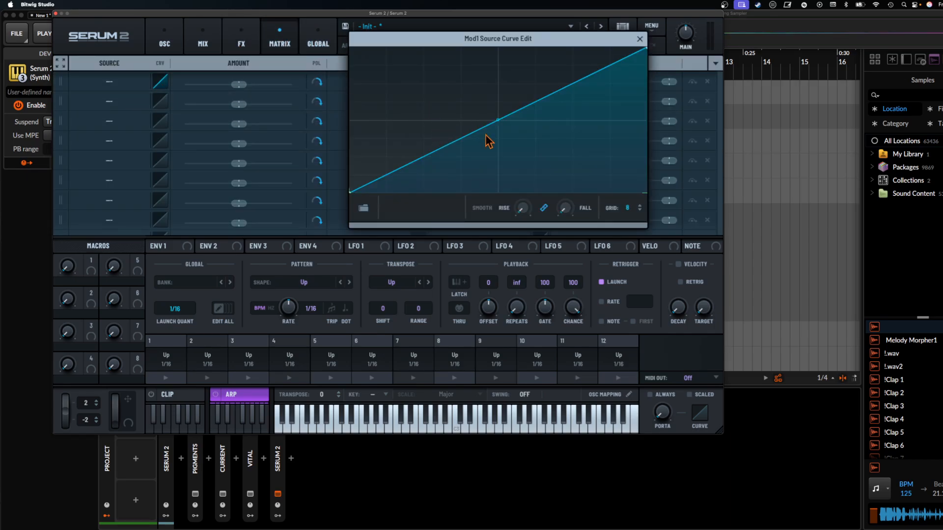
pyautogui.moveTo(498, 119); pyautogui.dragTo(481, 105)
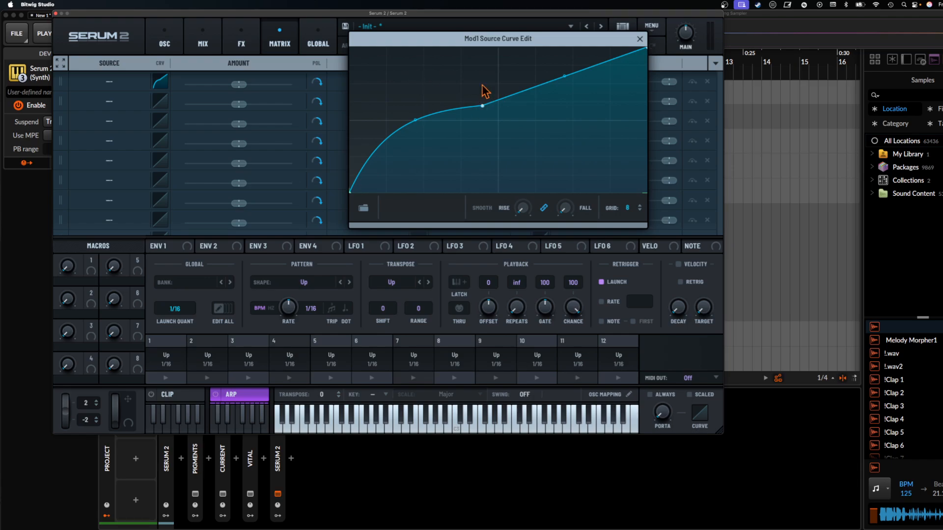
pyautogui.doubleClick(624, 167)
pyautogui.click(640, 39)
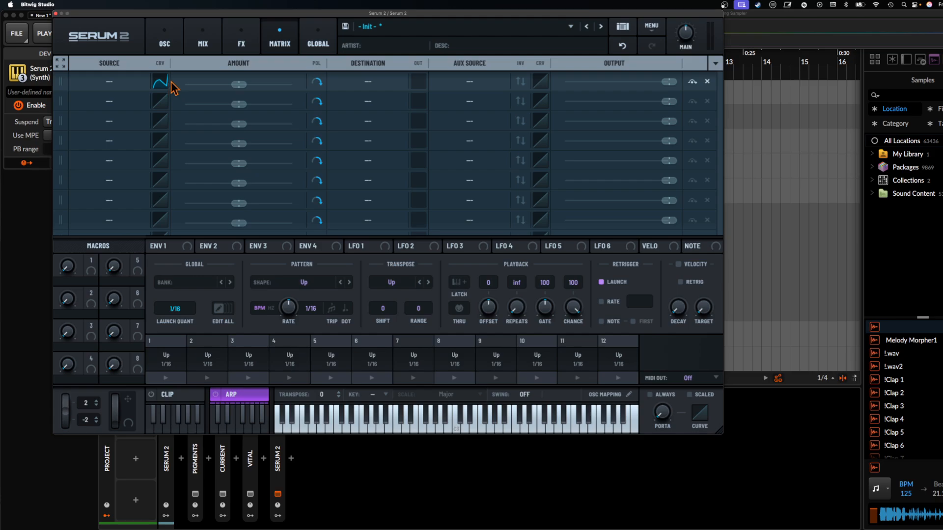
pyautogui.click(165, 44)
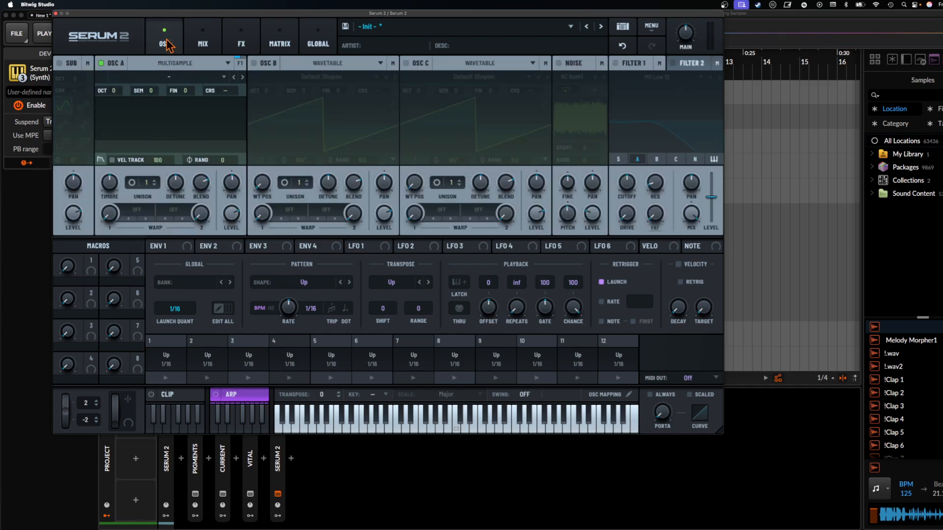
# - Enable filter 1, set its type to PZ SVF from the S2 Filters, and move the morph point to corner 2
pyautogui.click(615, 63)
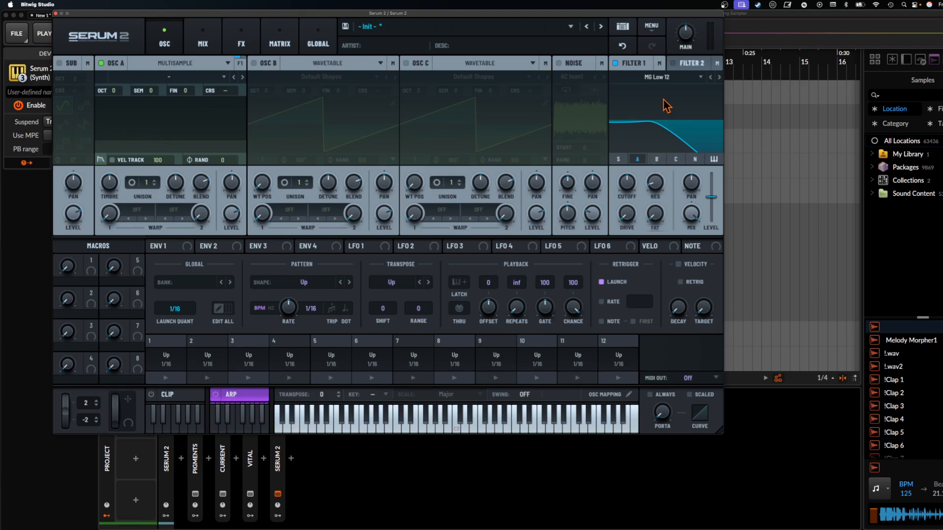
pyautogui.click(657, 77)
pyautogui.moveTo(638, 122)
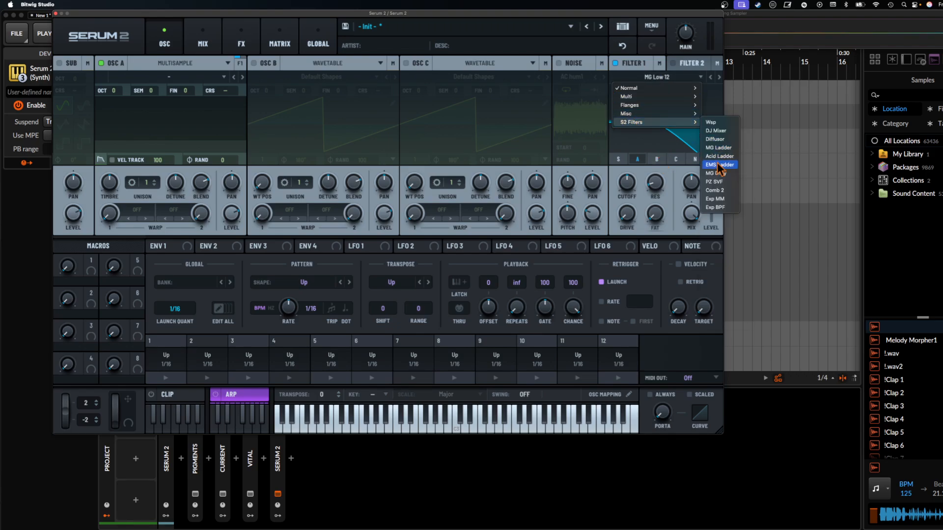
pyautogui.click(718, 181)
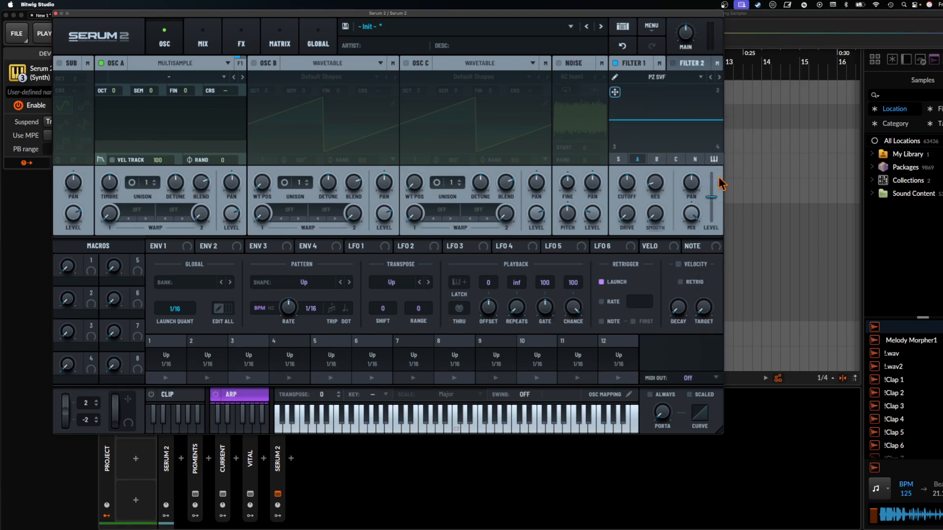
pyautogui.moveTo(614, 92); pyautogui.dragTo(716, 92)
# - Shape filter 1's curve 1 with peaks at bands 2, 3, 5 and 7 and cuts at 4 and 6, and sweep the morph point
pyautogui.click(614, 77)
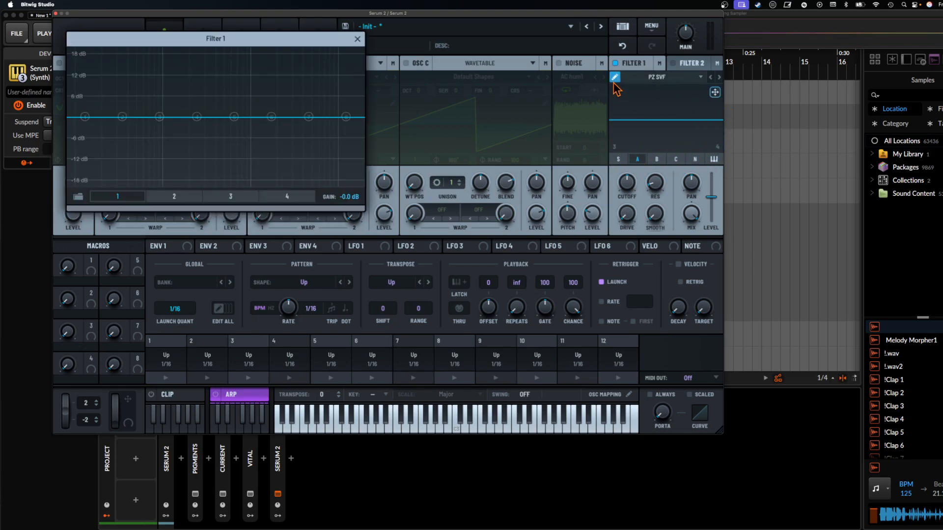
pyautogui.moveTo(160, 117); pyautogui.dragTo(155, 81)
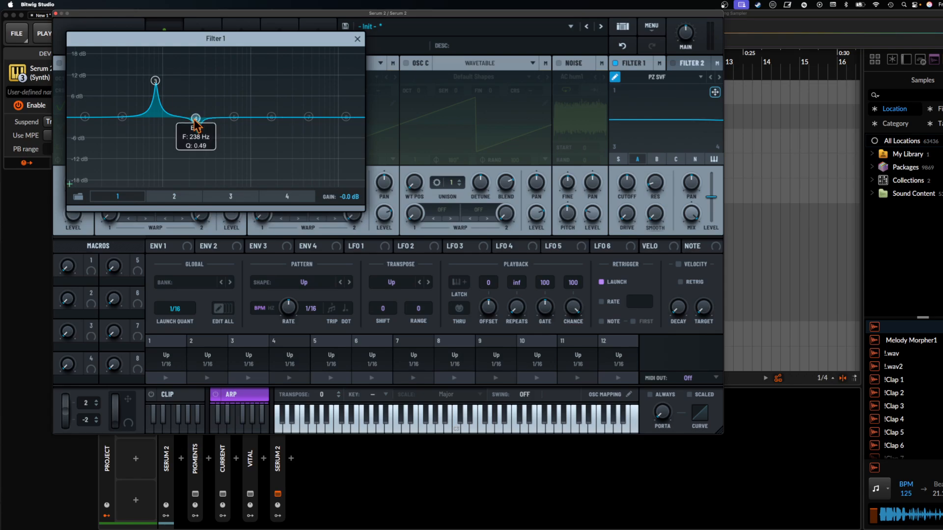
pyautogui.moveTo(196, 117); pyautogui.dragTo(182, 156)
pyautogui.moveTo(235, 116); pyautogui.dragTo(211, 87)
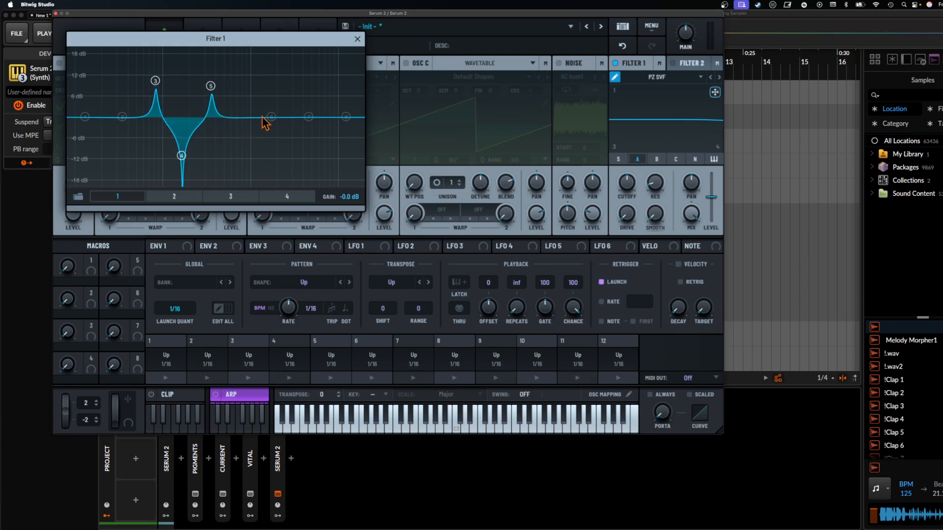
pyautogui.moveTo(271, 117); pyautogui.dragTo(244, 143)
pyautogui.moveTo(309, 117); pyautogui.dragTo(285, 82)
pyautogui.moveTo(122, 117); pyautogui.dragTo(126, 84)
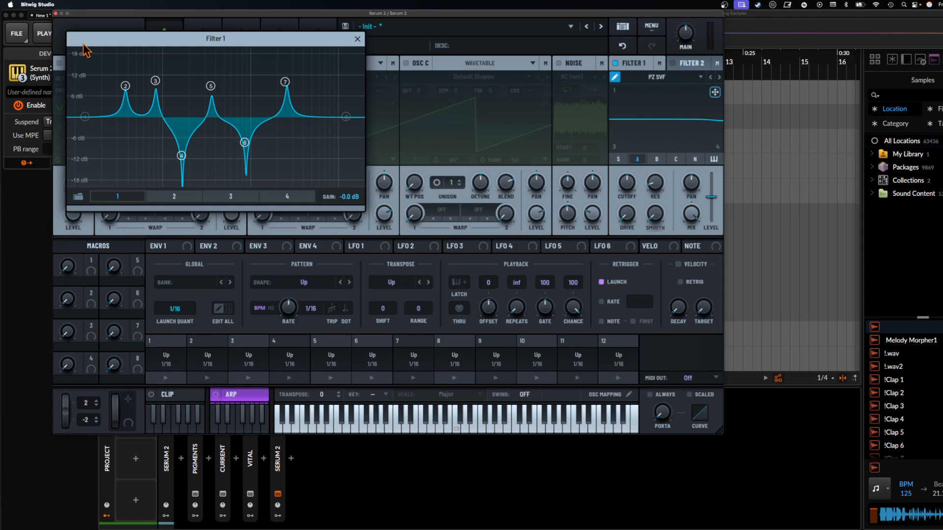
pyautogui.click(358, 39)
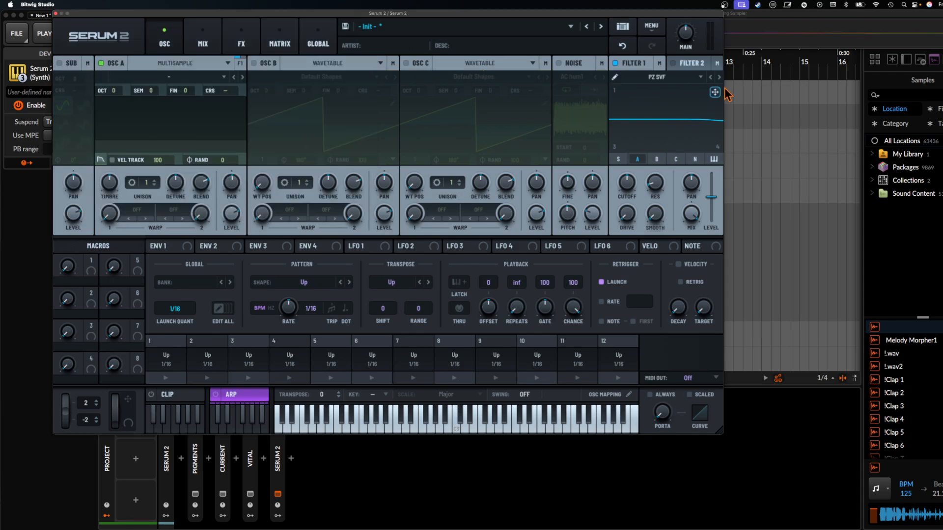
pyautogui.moveTo(714, 91); pyautogui.dragTo(616, 155)
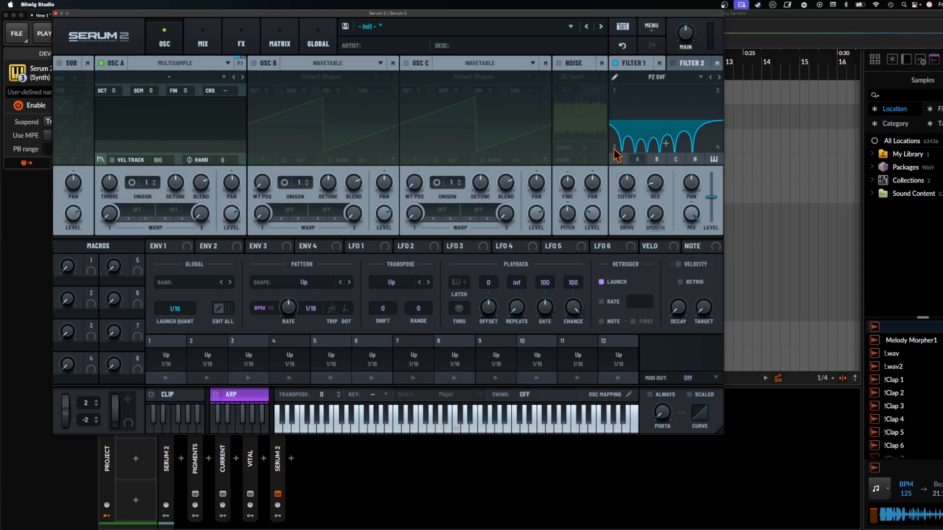
# - Shape filter 1's curve 3 with cuts at bands 3 and 6 and peaks at bands 4, 5 and 7
pyautogui.click(615, 77)
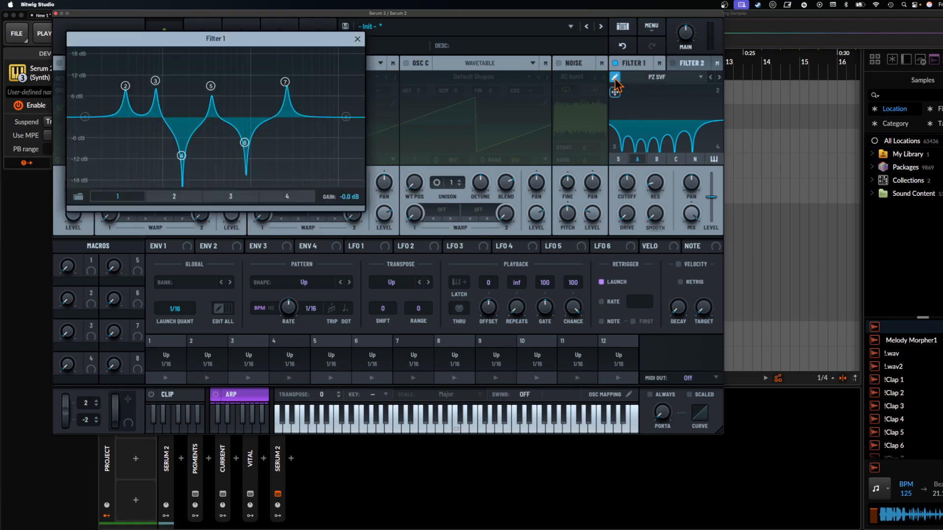
pyautogui.click(231, 196)
pyautogui.moveTo(160, 117); pyautogui.dragTo(102, 167)
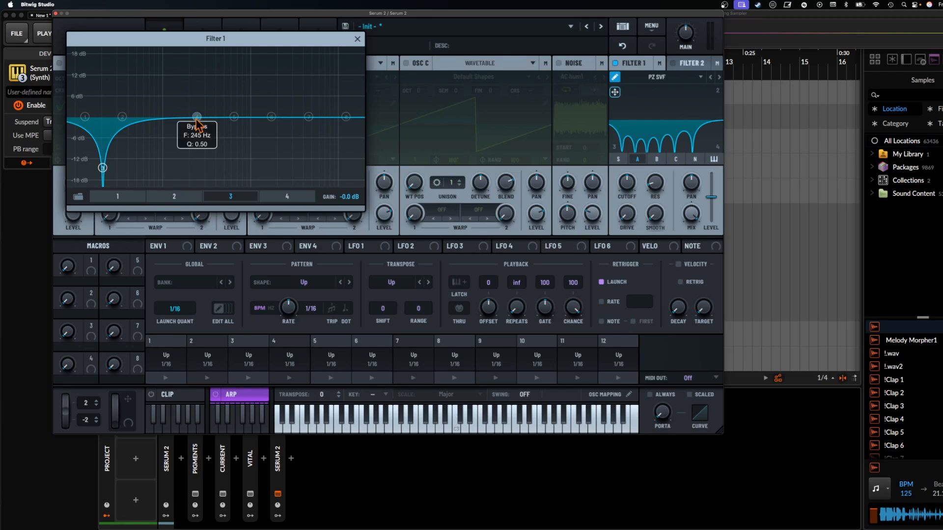
pyautogui.moveTo(196, 117); pyautogui.dragTo(180, 84)
pyautogui.moveTo(234, 117); pyautogui.dragTo(240, 87)
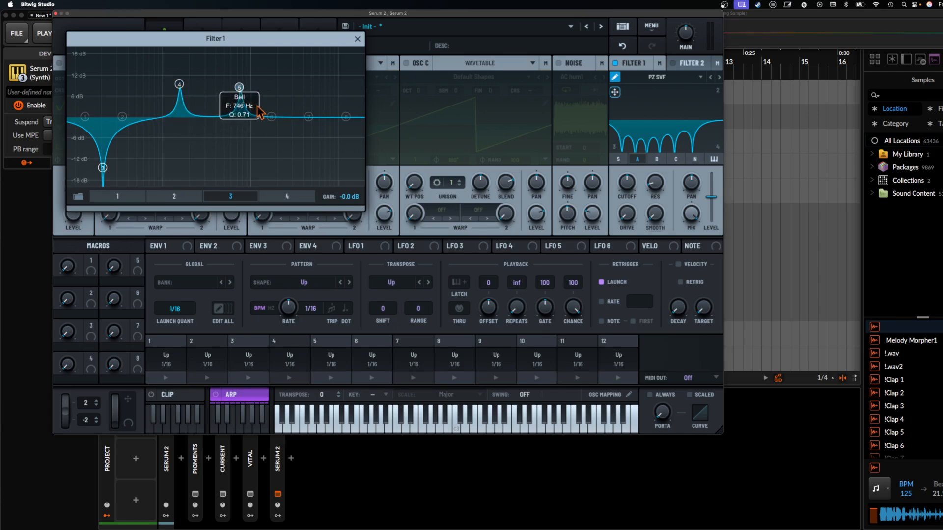
pyautogui.moveTo(271, 117); pyautogui.dragTo(279, 148)
pyautogui.moveTo(310, 116); pyautogui.dragTo(335, 85)
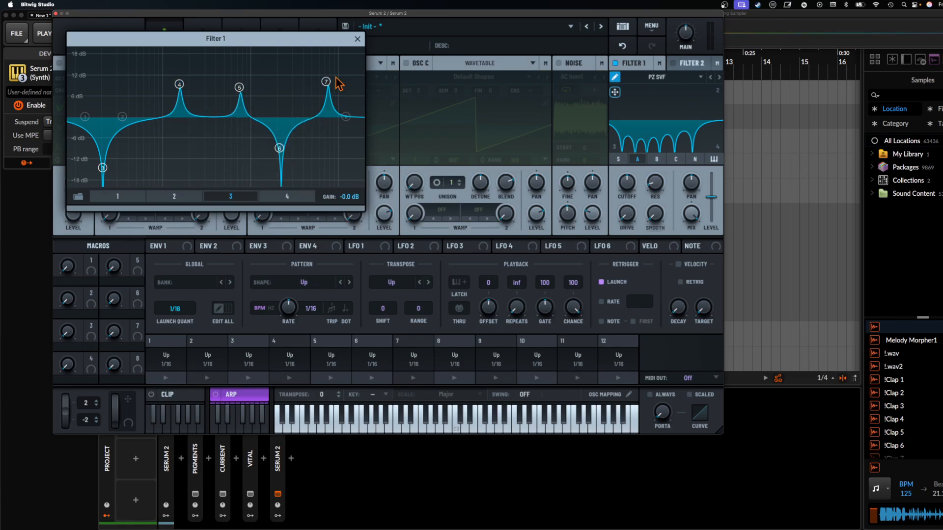
pyautogui.click(357, 39)
# - Move the morph point to corner 2 and shape curve 4 with peaks at bands 3 and 4 and deep cuts at 5 and 6
pyautogui.moveTo(616, 96); pyautogui.dragTo(721, 93)
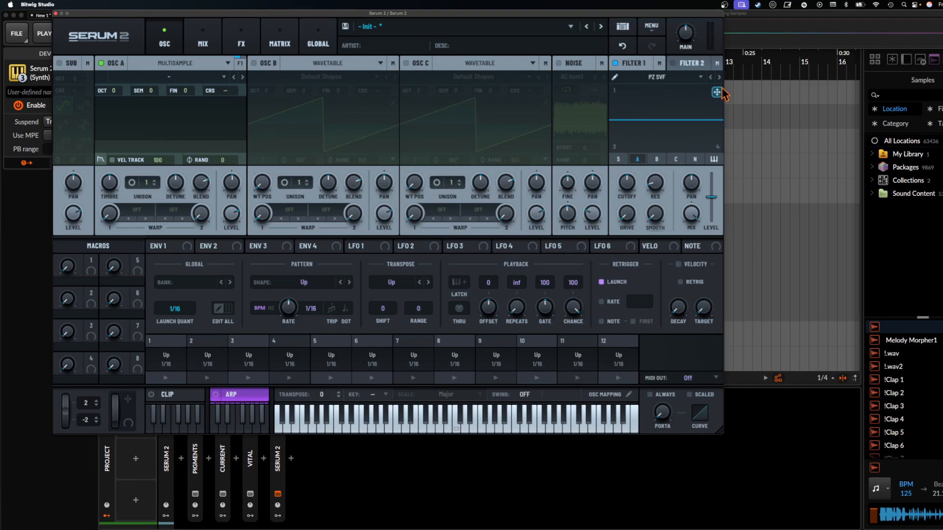
pyautogui.click(614, 77)
pyautogui.click(278, 195)
pyautogui.moveTo(234, 117); pyautogui.dragTo(234, 174)
pyautogui.moveTo(197, 116); pyautogui.dragTo(197, 65)
pyautogui.moveTo(159, 116); pyautogui.dragTo(134, 68)
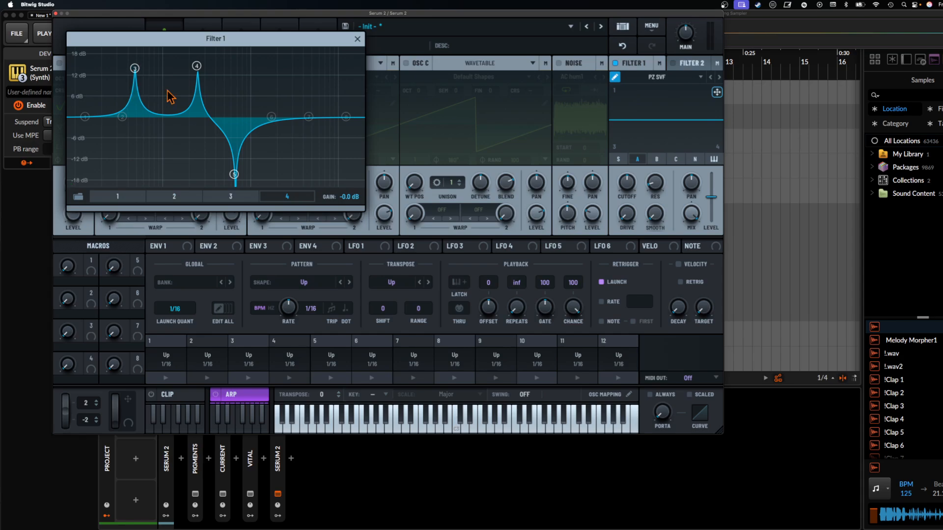
pyautogui.moveTo(269, 120); pyautogui.dragTo(294, 153)
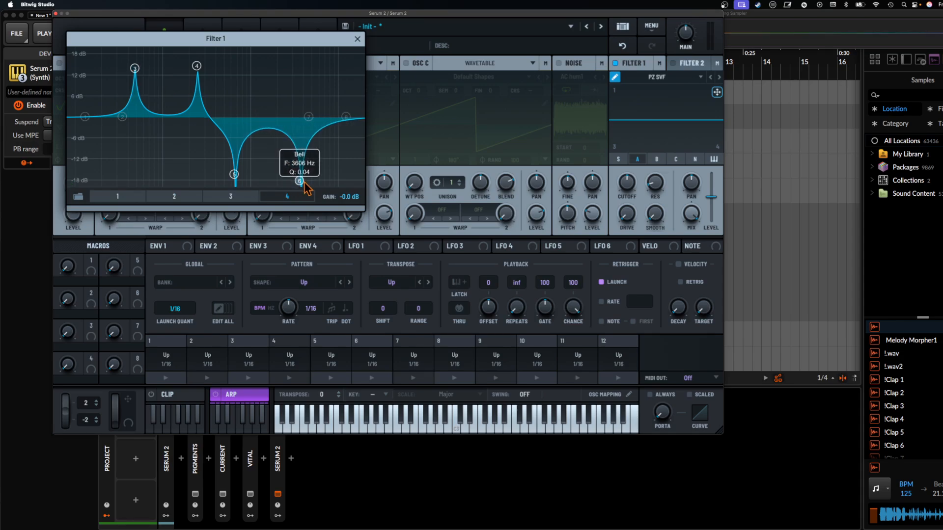
# - Carve deep cuts at bands 4, 5 and 6 of curve 2, and morph filter 1 to midway between curves 1 and 2
pyautogui.click(177, 197)
pyautogui.moveTo(197, 117); pyautogui.dragTo(188, 181)
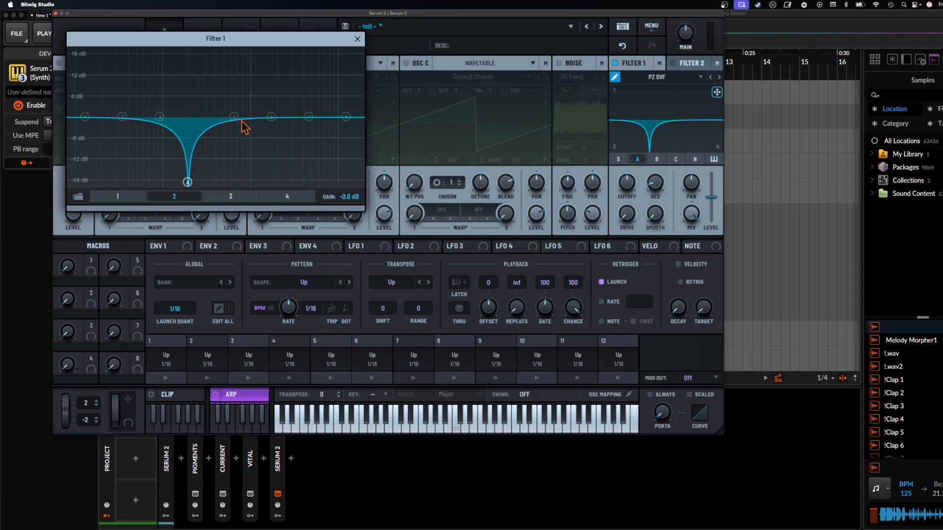
pyautogui.moveTo(239, 121); pyautogui.dragTo(246, 182)
pyautogui.moveTo(271, 117); pyautogui.dragTo(344, 199)
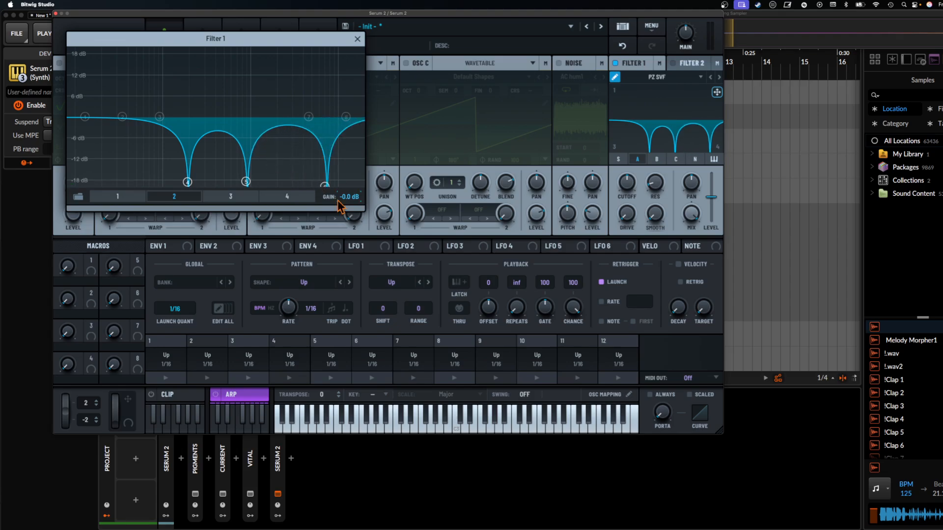
pyautogui.click(357, 39)
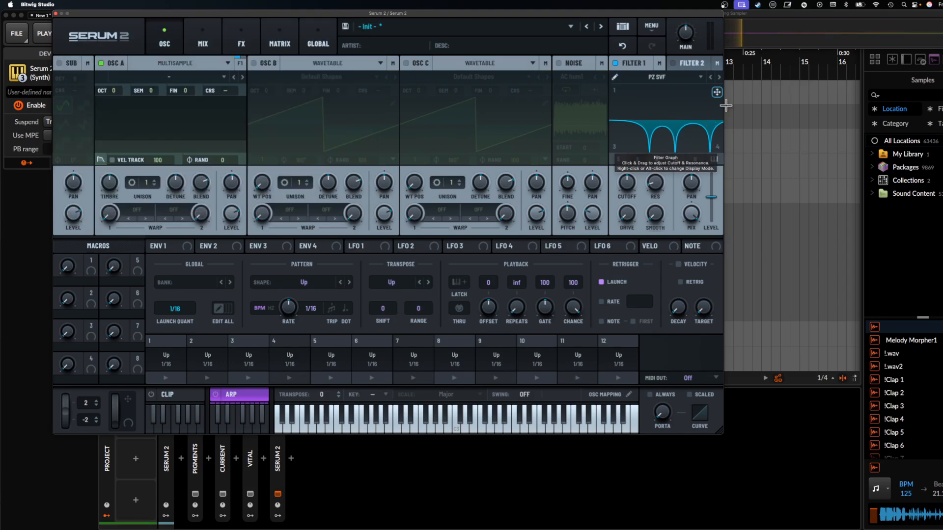
pyautogui.moveTo(717, 92); pyautogui.dragTo(615, 74)
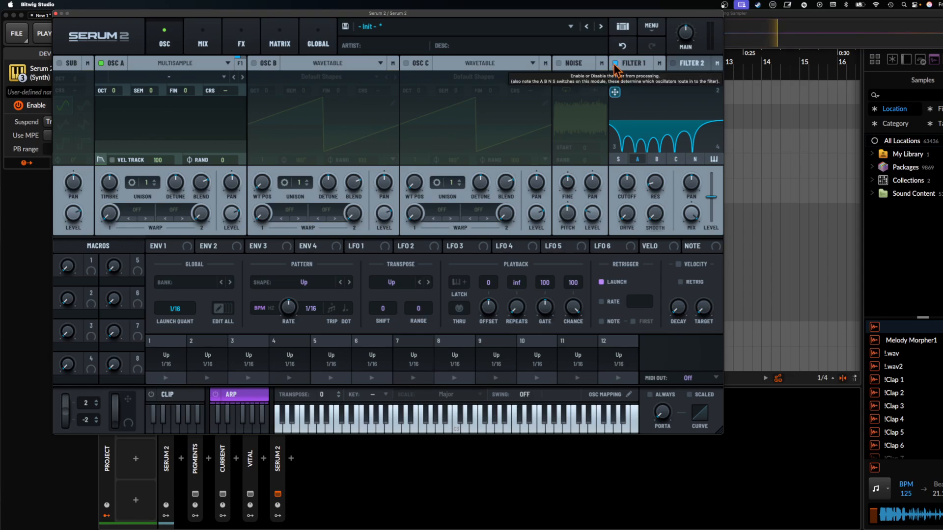
pyautogui.moveTo(615, 92); pyautogui.dragTo(665, 95)
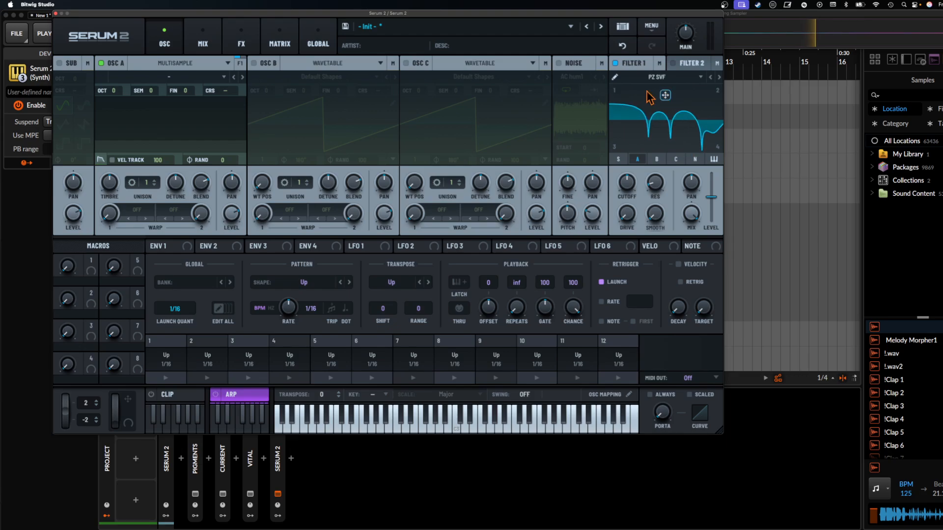
# - Add a Bode effect followed by a Splitter L/M/H to the main effects bus
pyautogui.click(211, 37)
pyautogui.click(243, 42)
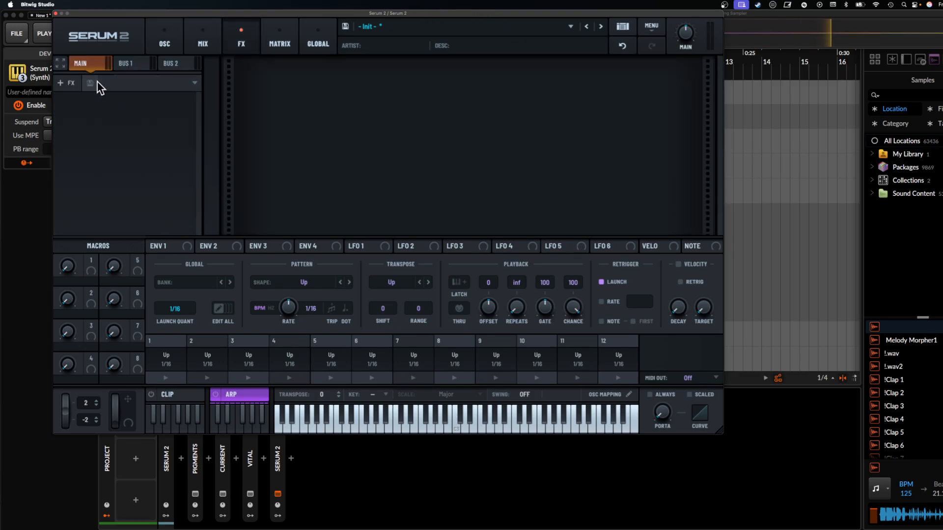
pyautogui.click(71, 82)
pyautogui.click(68, 93)
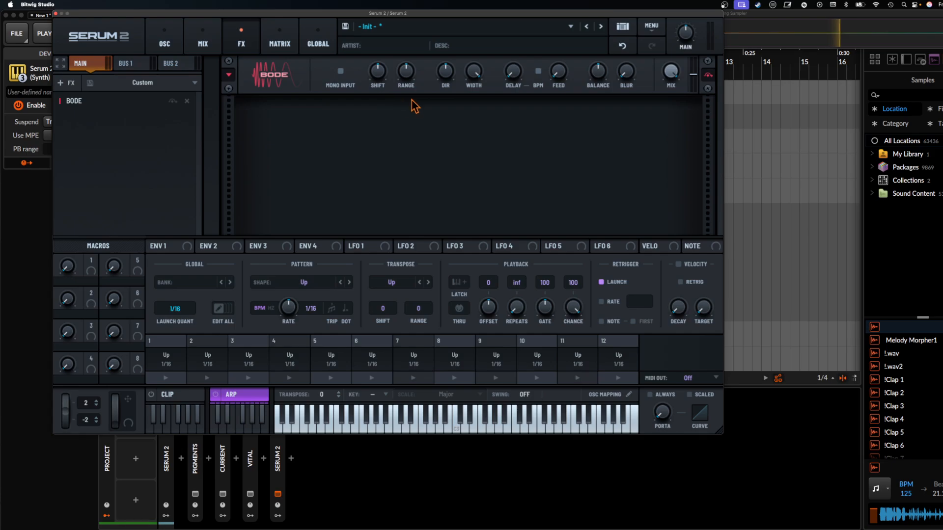
pyautogui.click(67, 83)
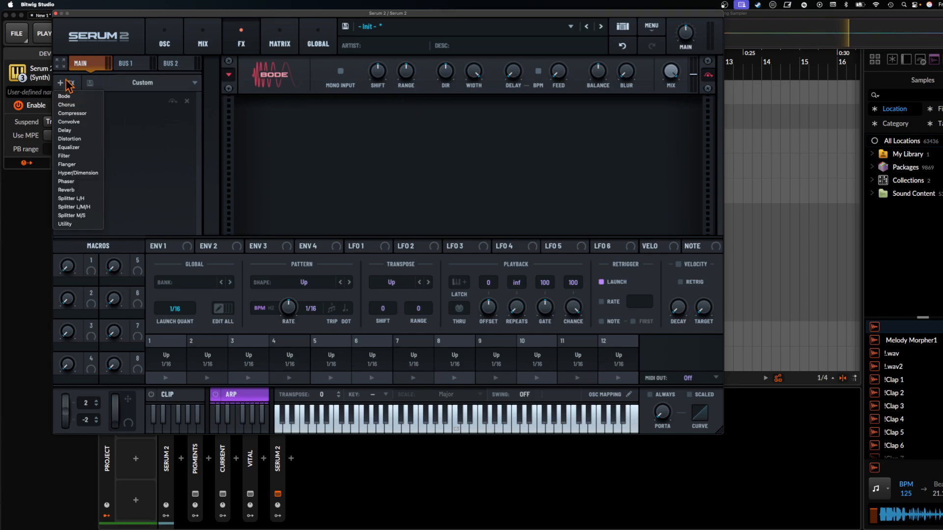
pyautogui.click(92, 207)
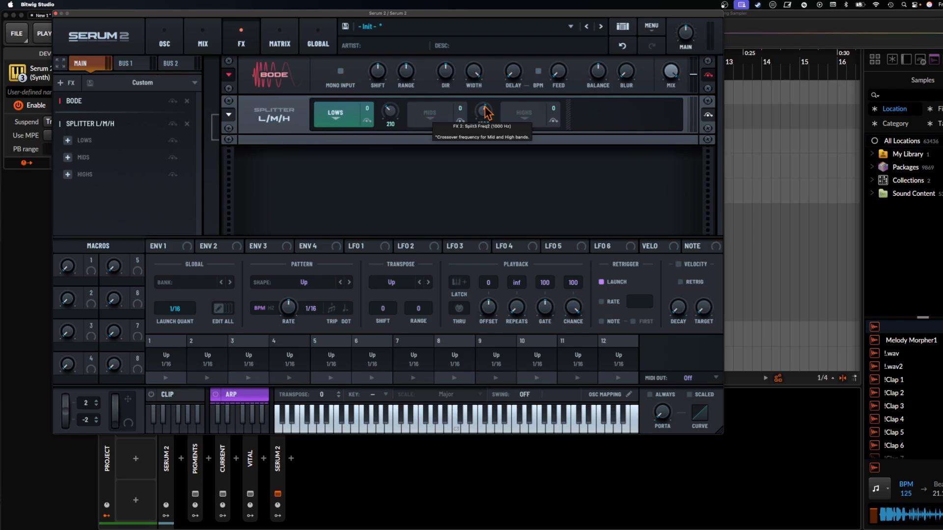
# - Return to the oscillators, enable oscillator B, and change oscillator C to the Sample type
pyautogui.click(164, 40)
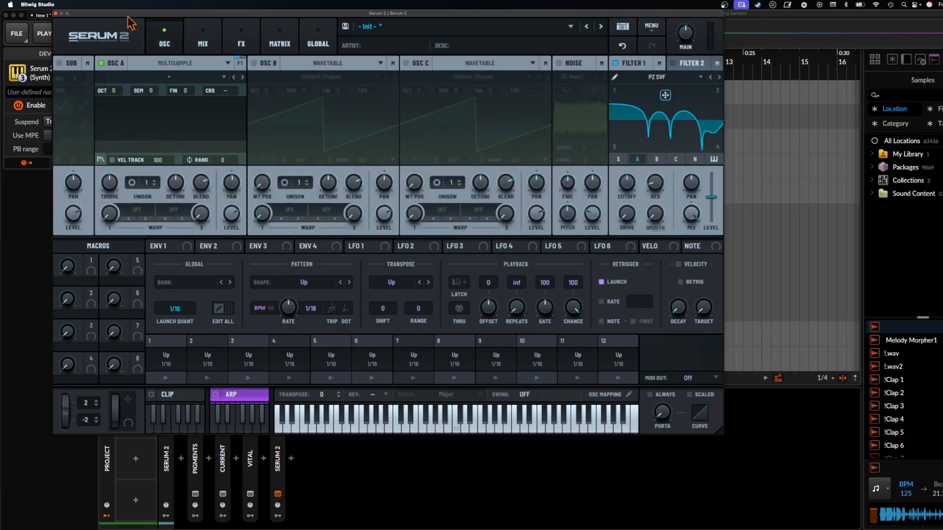
pyautogui.moveTo(124, 14); pyautogui.dragTo(227, 19)
pyautogui.click(357, 68)
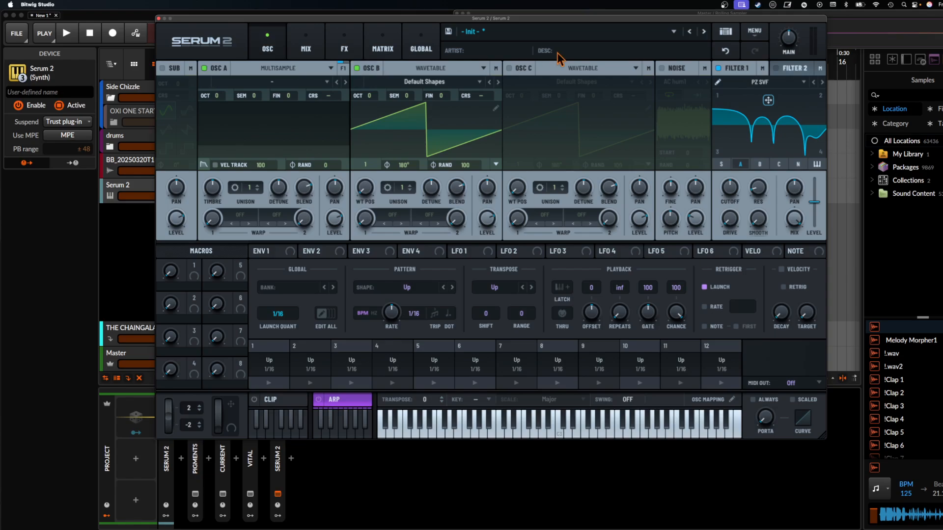
pyautogui.click(584, 68)
pyautogui.click(577, 99)
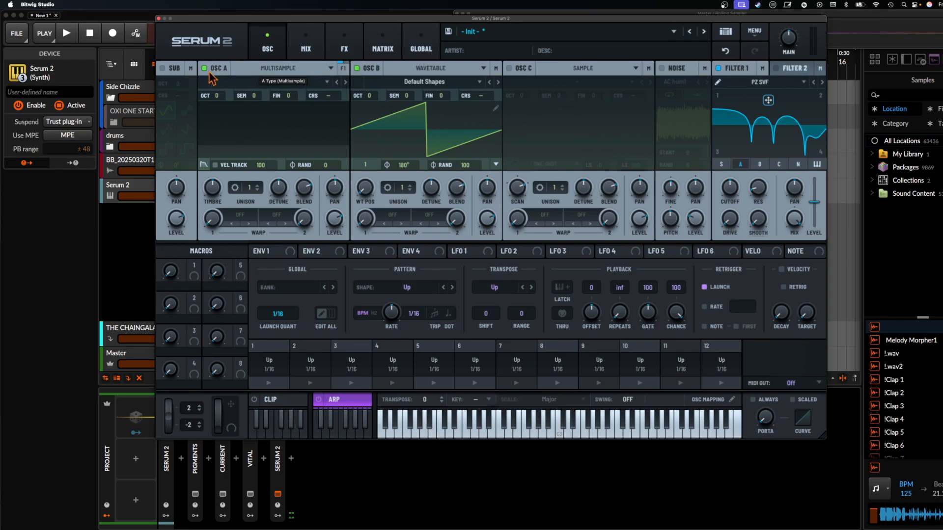
# - Resample the current patch into oscillator C and examine the Resample to options
pyautogui.moveTo(168, 44); pyautogui.dragTo(570, 127)
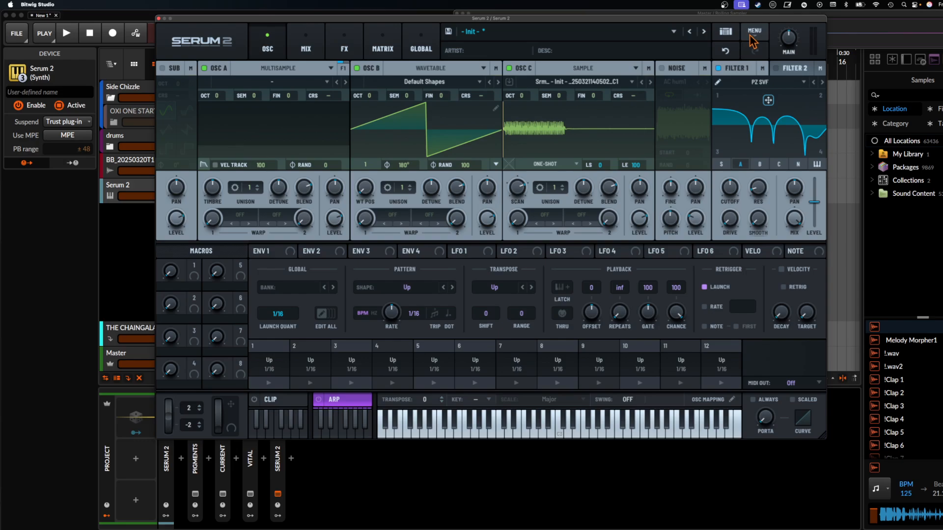
pyautogui.click(749, 34)
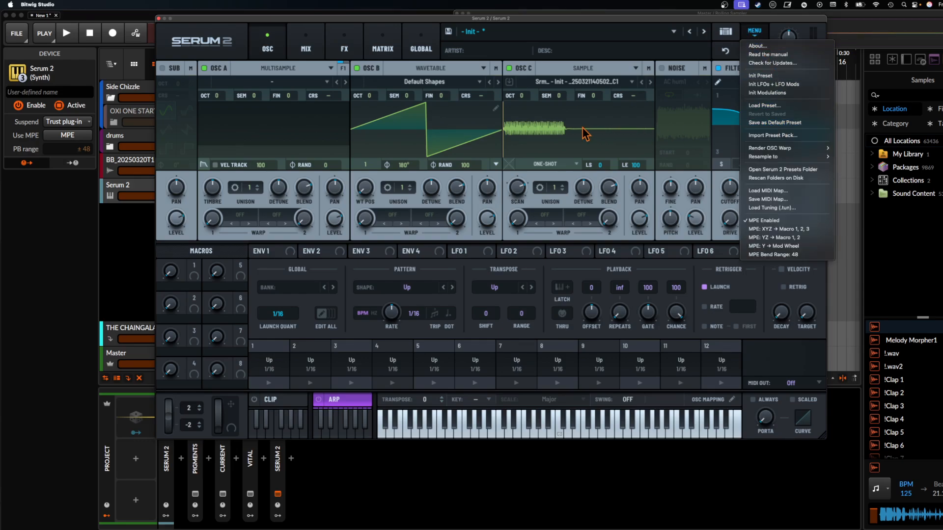
pyautogui.moveTo(779, 157)
pyautogui.click(556, 114)
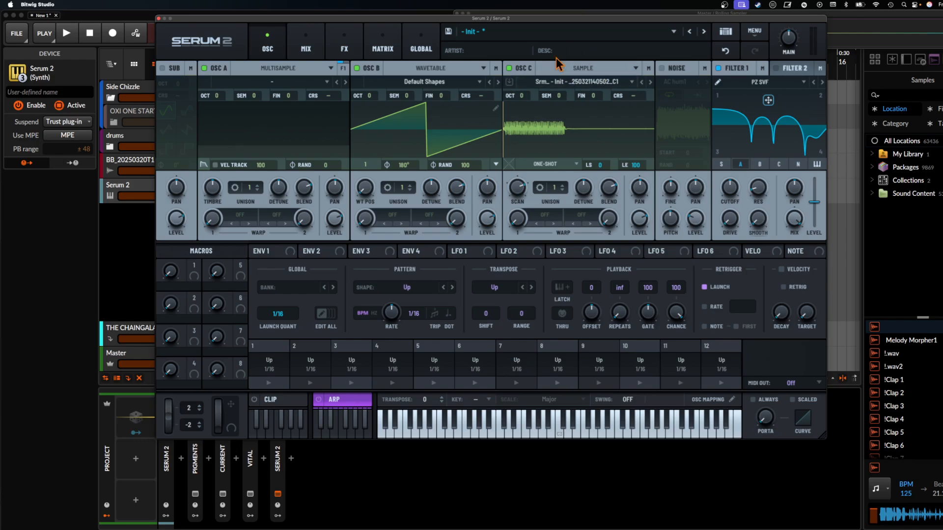
# - Switch oscillator C with the resampled audio to Granular, and change it on to Spectral
pyautogui.click(622, 75)
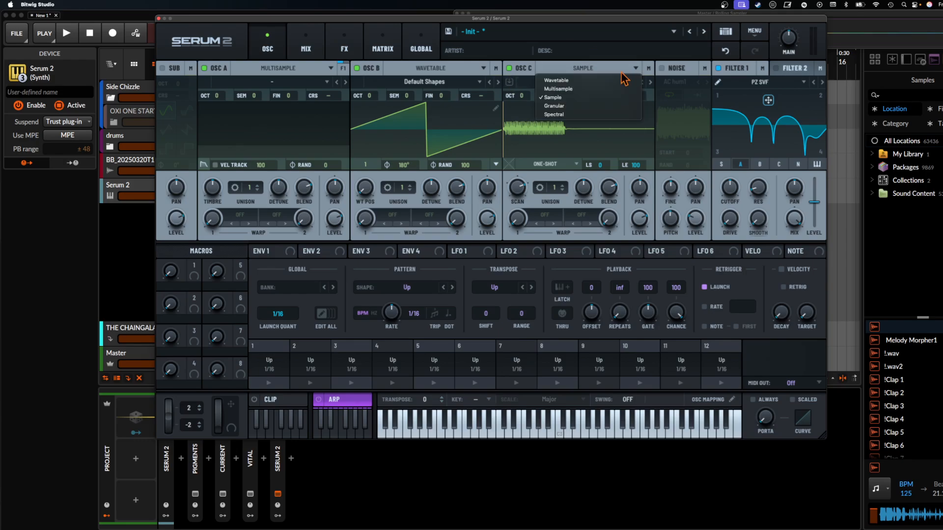
pyautogui.click(569, 106)
pyautogui.click(561, 72)
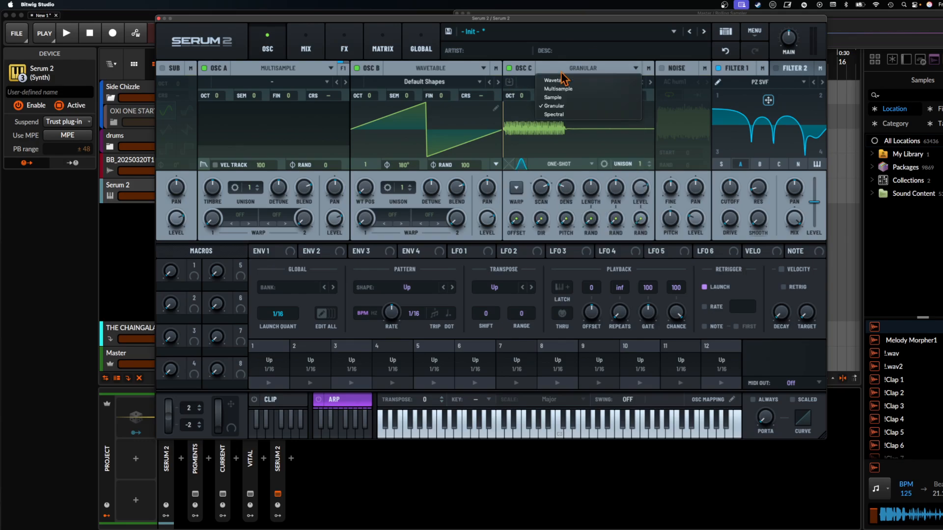
pyautogui.click(561, 115)
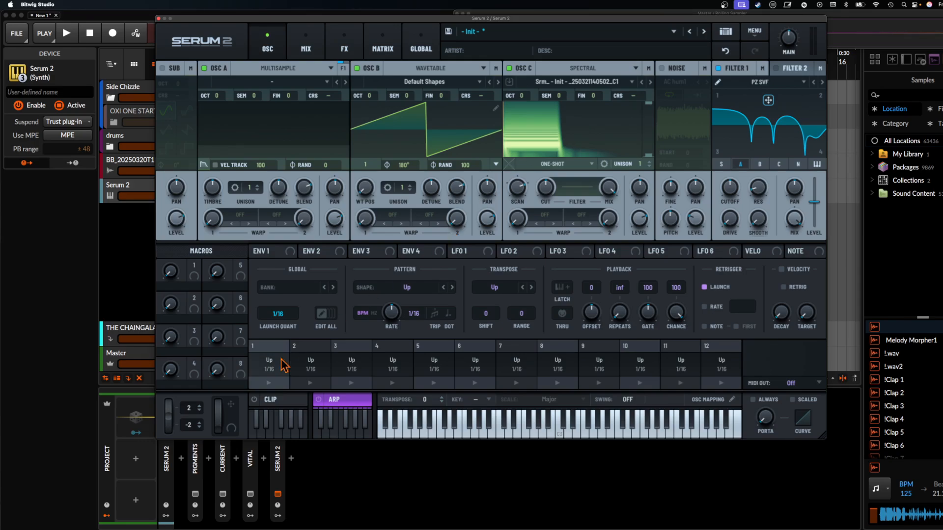
# - Bring up the Pigments synth window
pyautogui.click(195, 494)
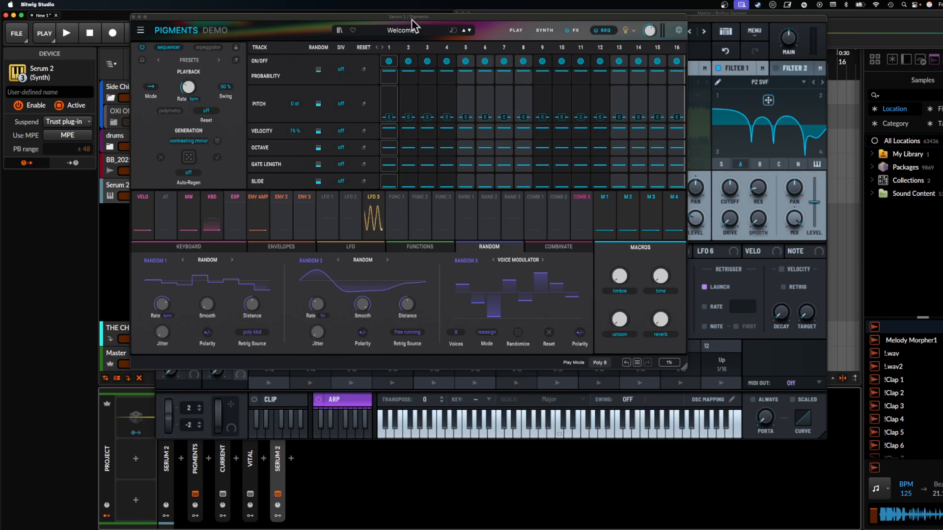
# - Show the Pigments synth engines, review the Engine 2 types, enable Granular for the sample engine, and close the Pigments window
pyautogui.click(544, 30)
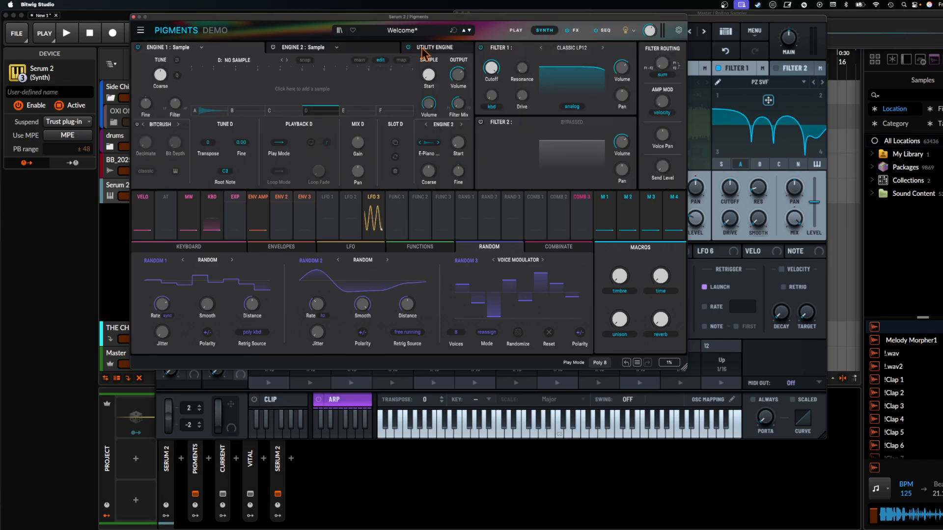
pyautogui.click(330, 48)
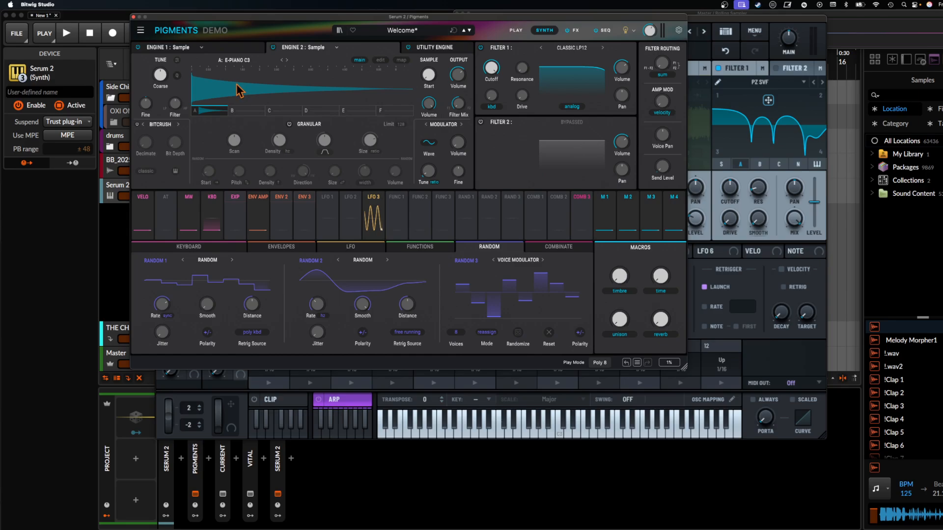
pyautogui.click(316, 47)
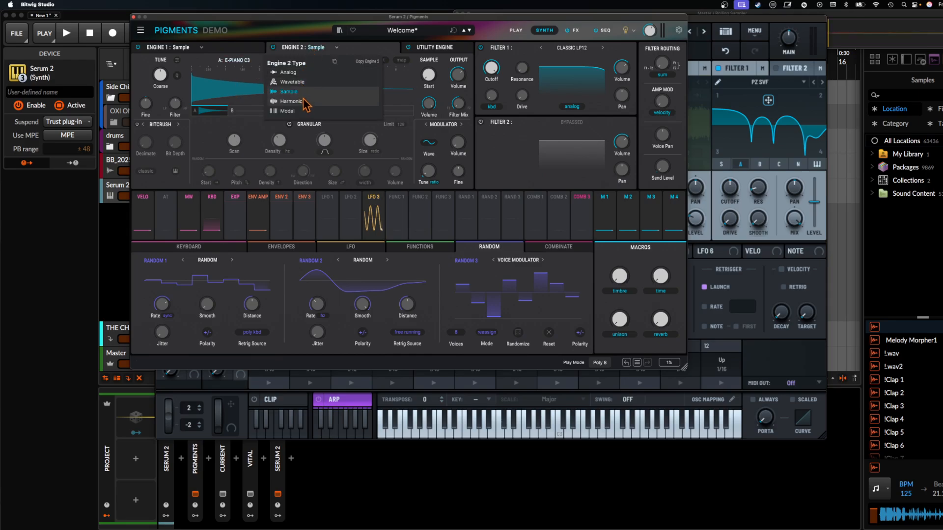
pyautogui.click(237, 82)
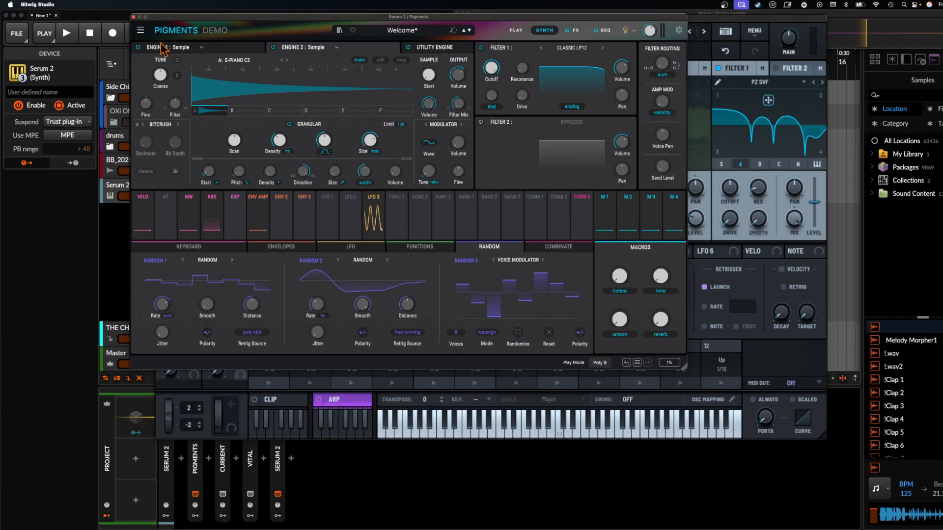
pyautogui.click(133, 16)
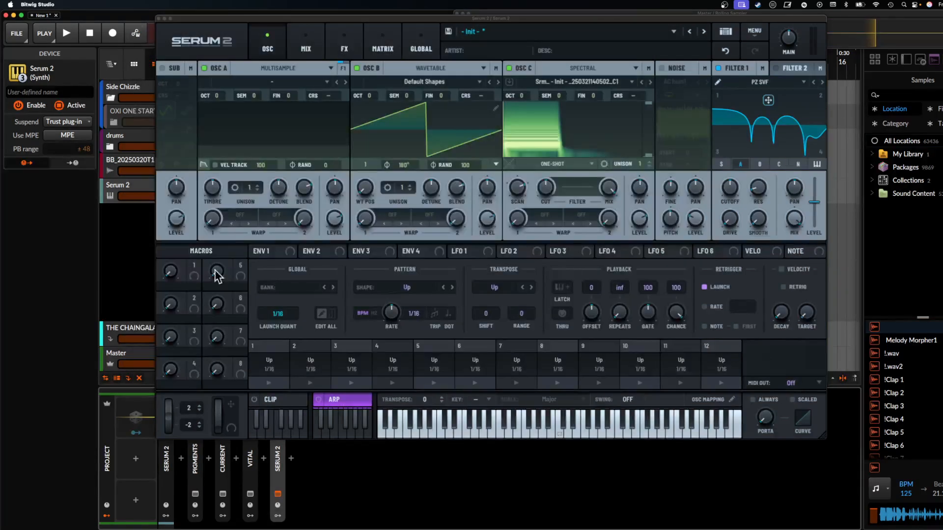
# - Switch Serum 2's oscillator C to Multisample and back to Spectral
pyautogui.click(594, 67)
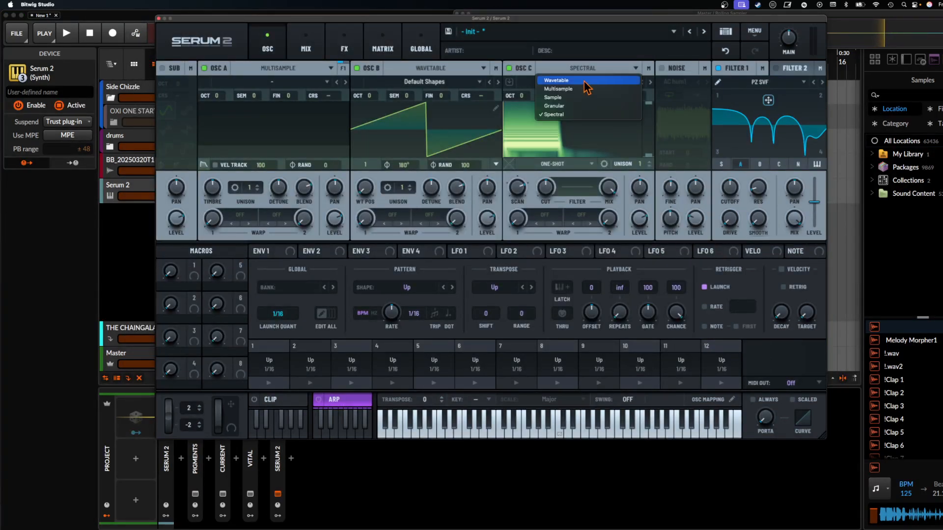
pyautogui.click(568, 91)
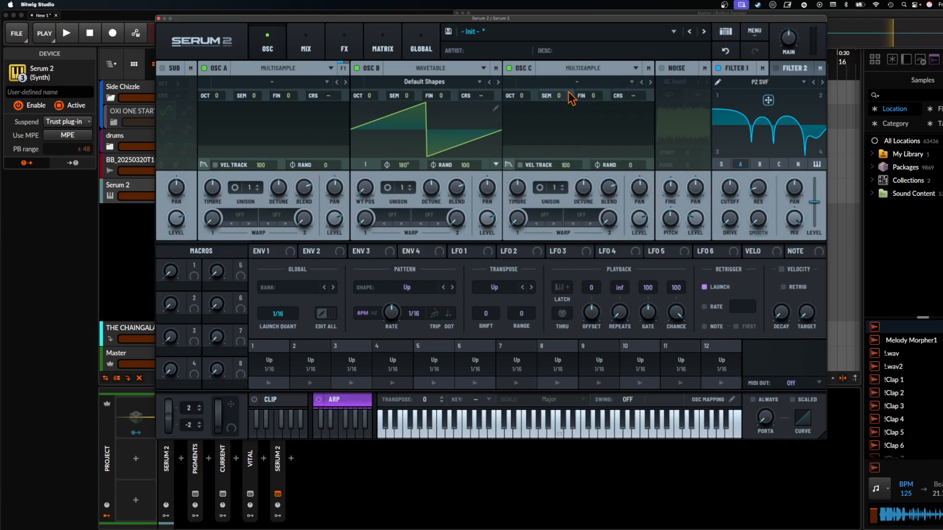
pyautogui.click(562, 70)
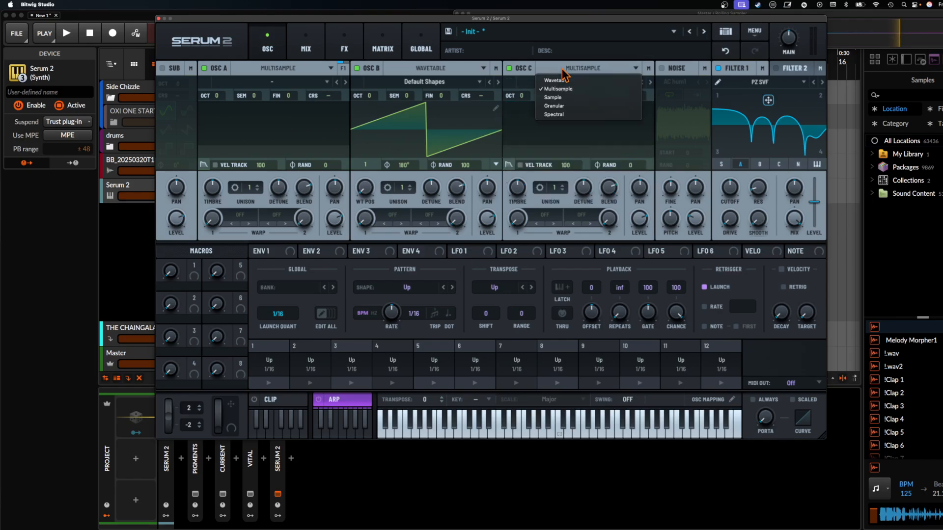
pyautogui.click(565, 114)
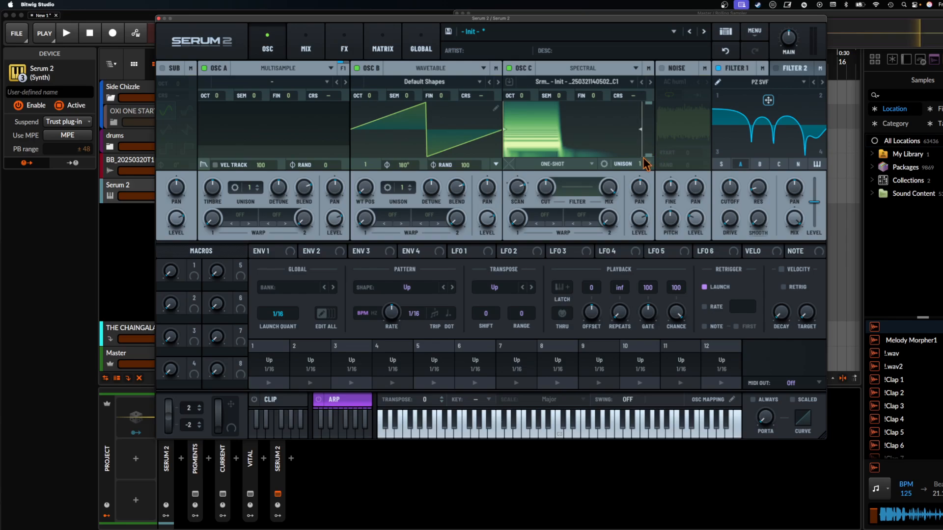
# - Enable unison on the Spectral oscillator C and examine its Mode and Stack options
pyautogui.click(604, 164)
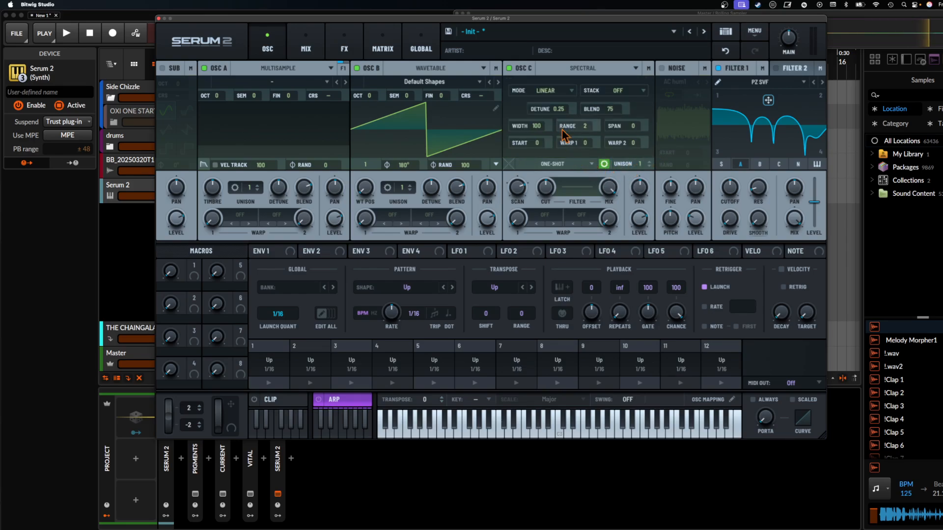
pyautogui.click(546, 92)
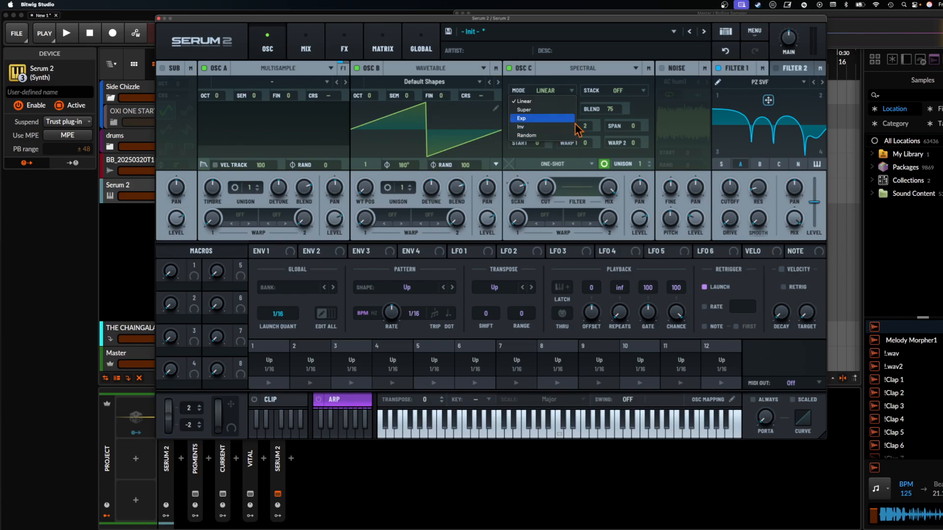
pyautogui.click(607, 97)
pyautogui.click(616, 92)
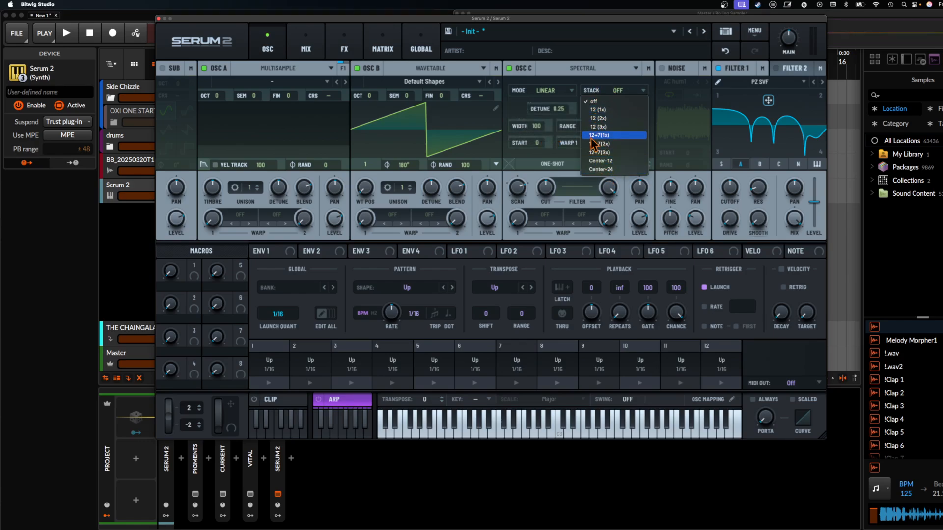
pyautogui.click(537, 81)
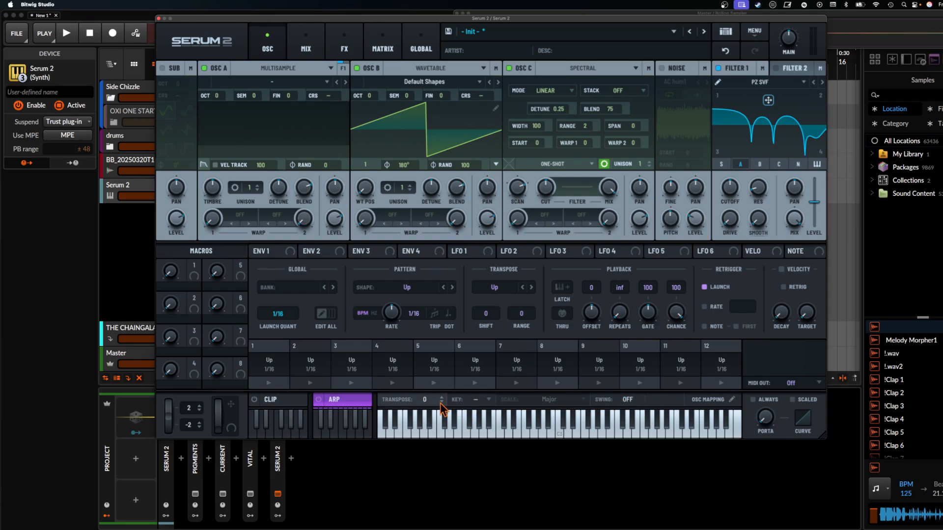
# - Revisit the Current window and the Combinate modulators in Pigments for comparison, closing each window again
pyautogui.click(222, 494)
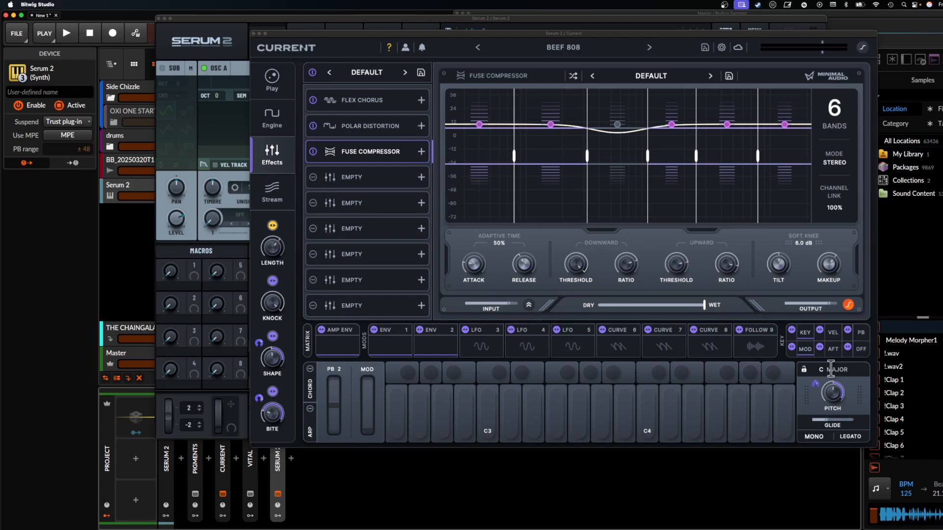
pyautogui.click(254, 34)
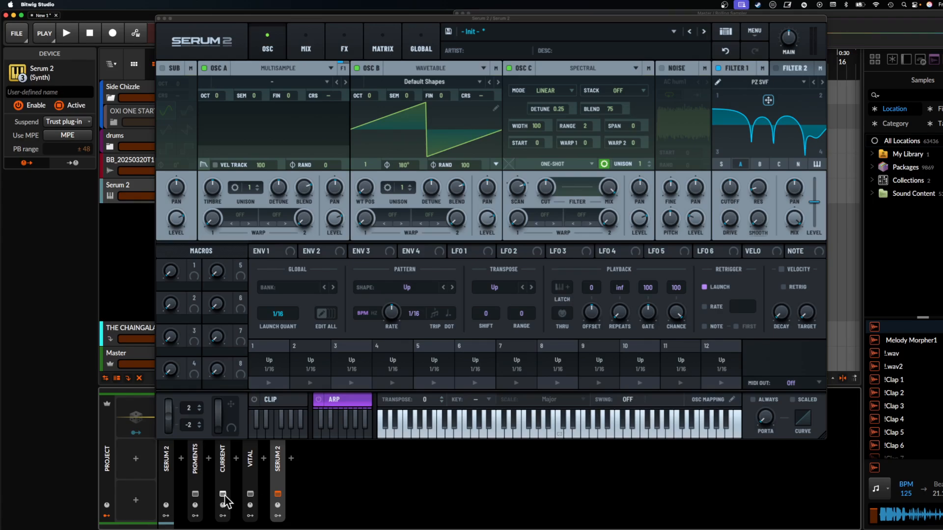
pyautogui.click(195, 494)
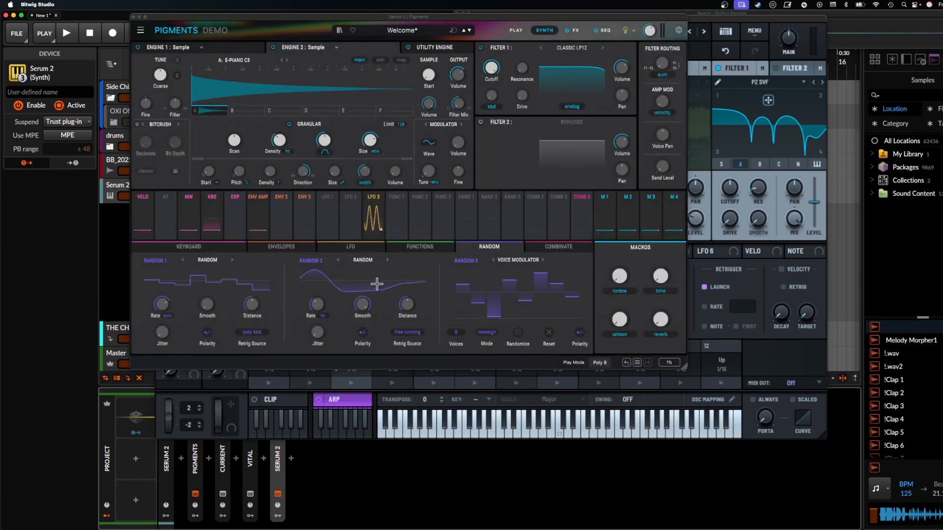
pyautogui.click(550, 248)
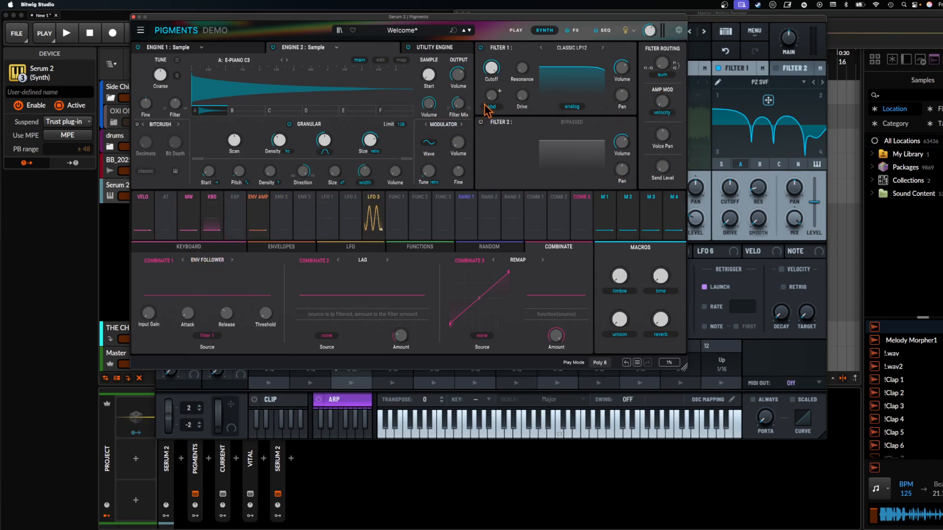
pyautogui.click(134, 17)
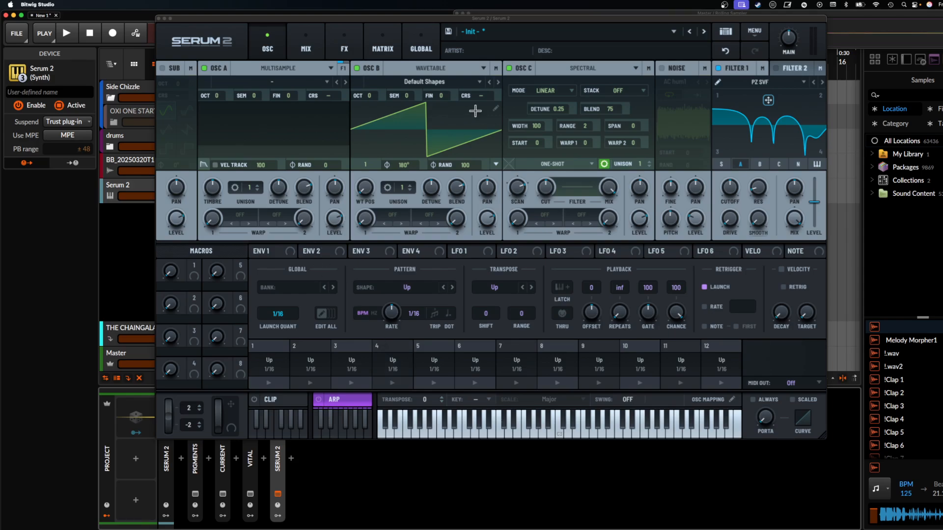
# - Disable oscillator C and select the Serum 2 device in the chain
pyautogui.click(523, 69)
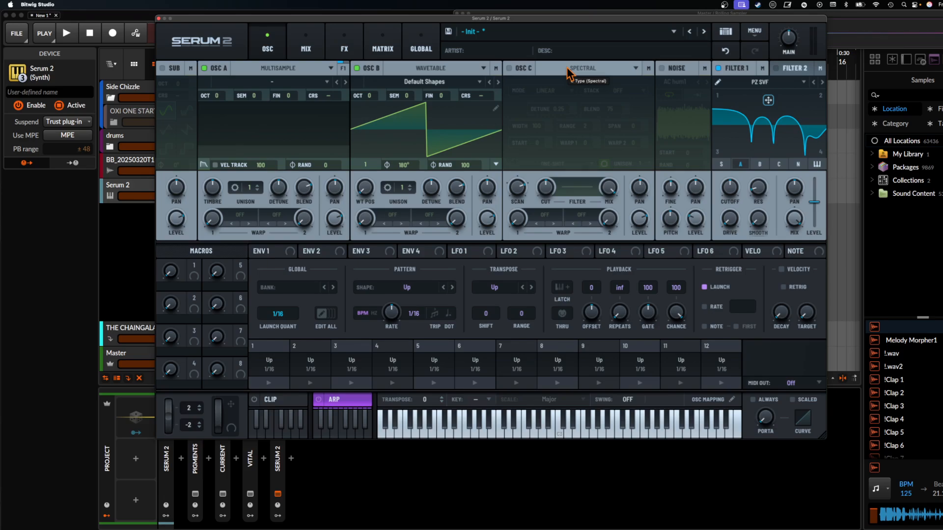
pyautogui.click(196, 464)
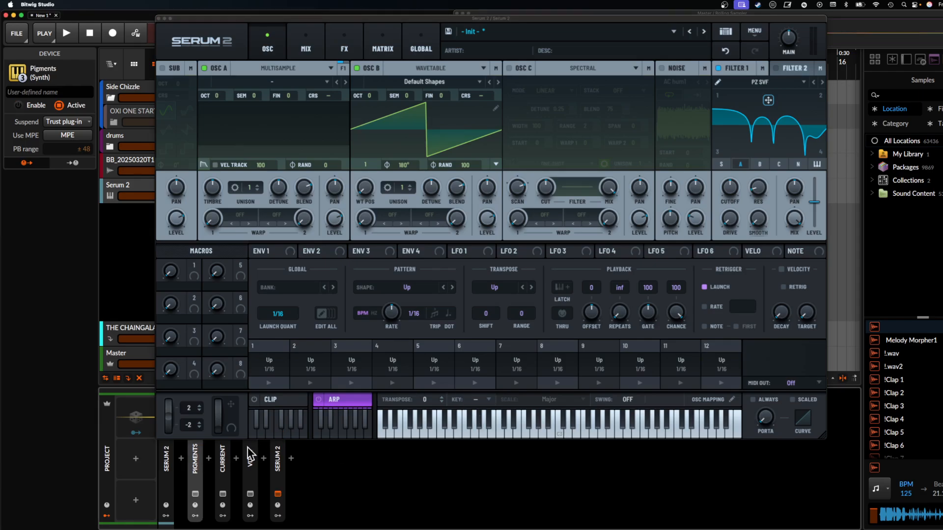
pyautogui.click(275, 457)
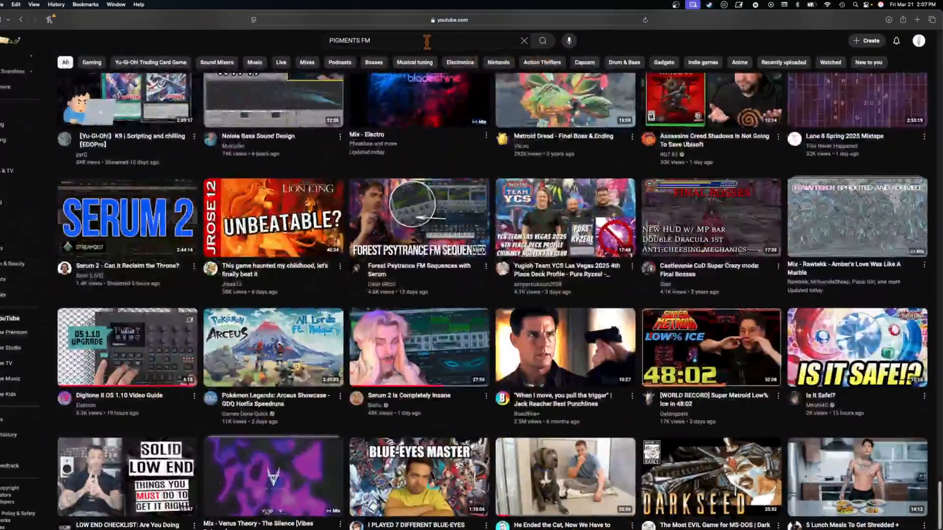
# - Switch to Safari and open the Serum 2 product page on xferrecords.com in a new tab
pyautogui.press('super+t')
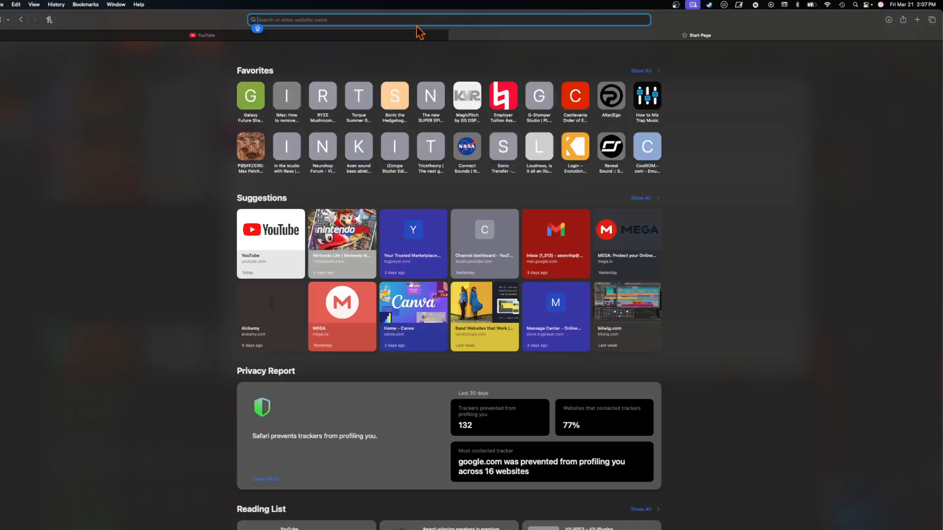
pyautogui.write('XFERRE')
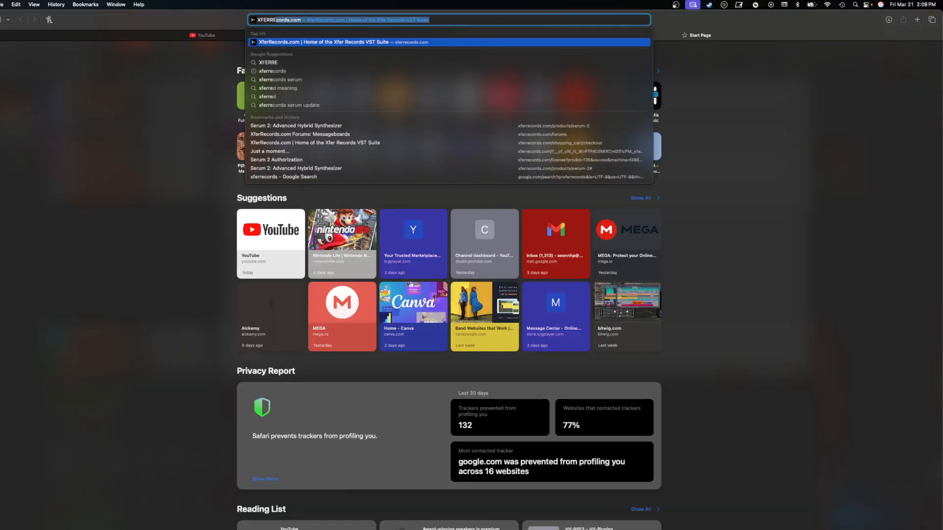
pyautogui.press('Return')
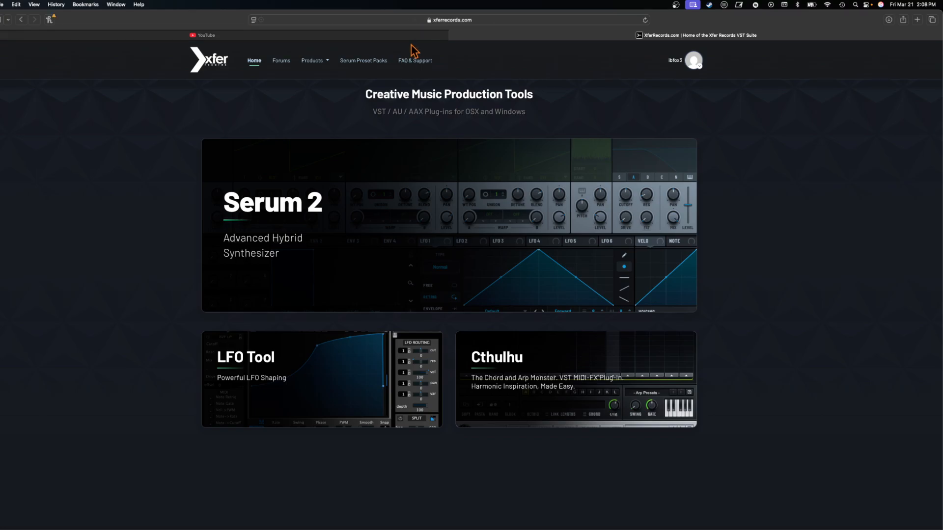
pyautogui.click(327, 210)
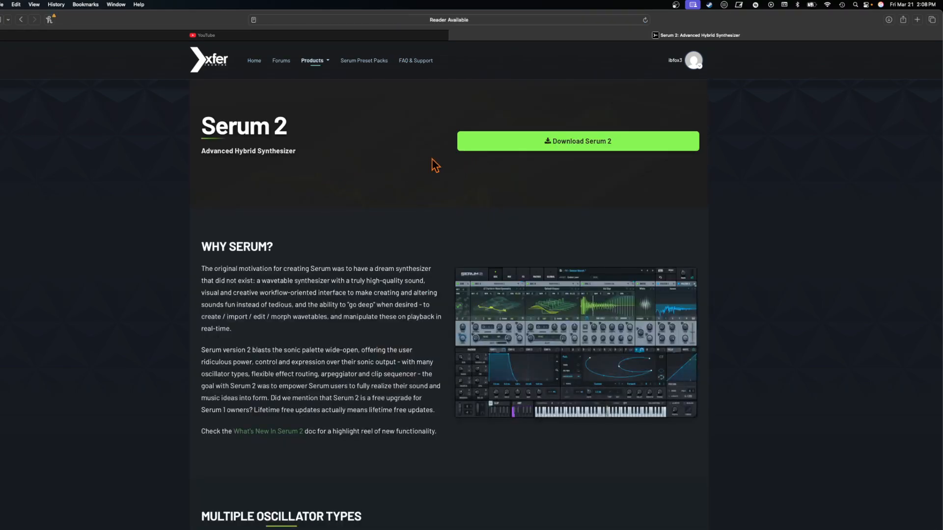
# - Skim the Serum 2 product page and sign out of the Xfer Records account
pyautogui.scroll(-5, 332, 117)
pyautogui.scroll(-10, 332, 118)
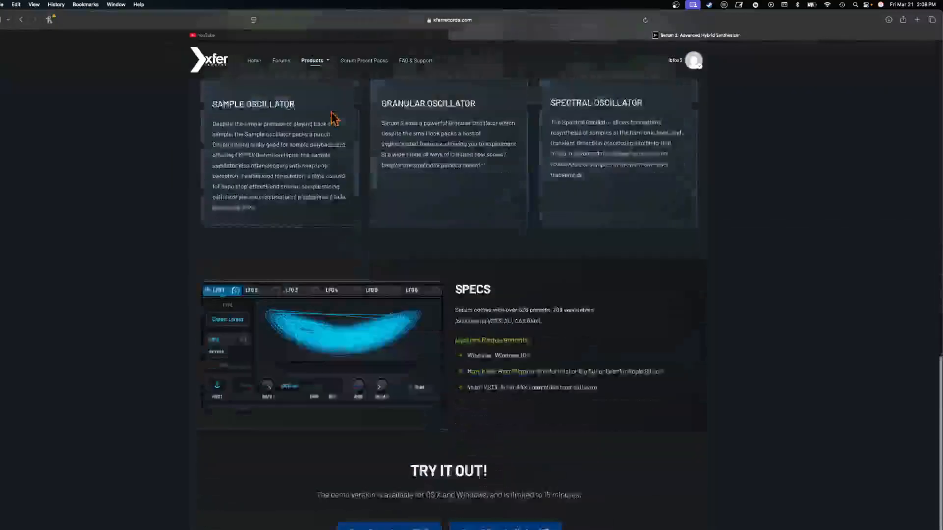
pyautogui.scroll(12, 331, 178)
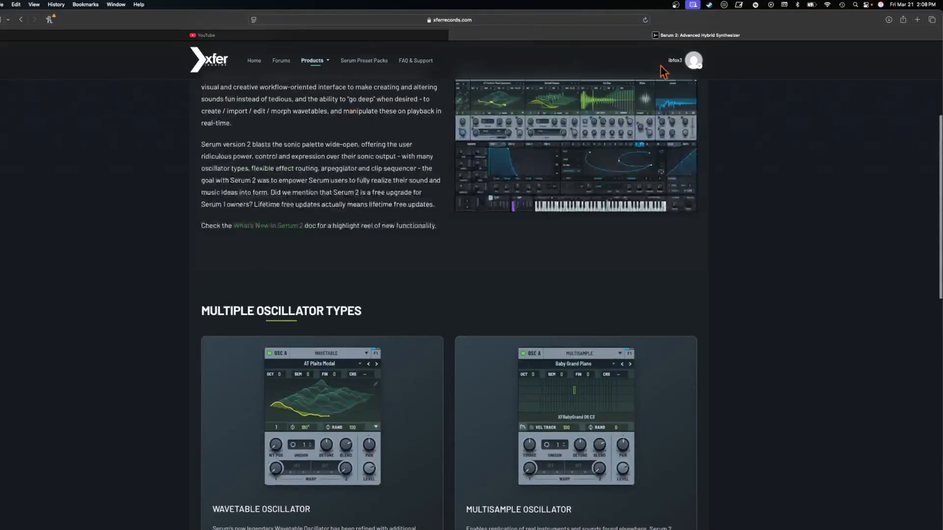
pyautogui.click(685, 61)
pyautogui.click(647, 121)
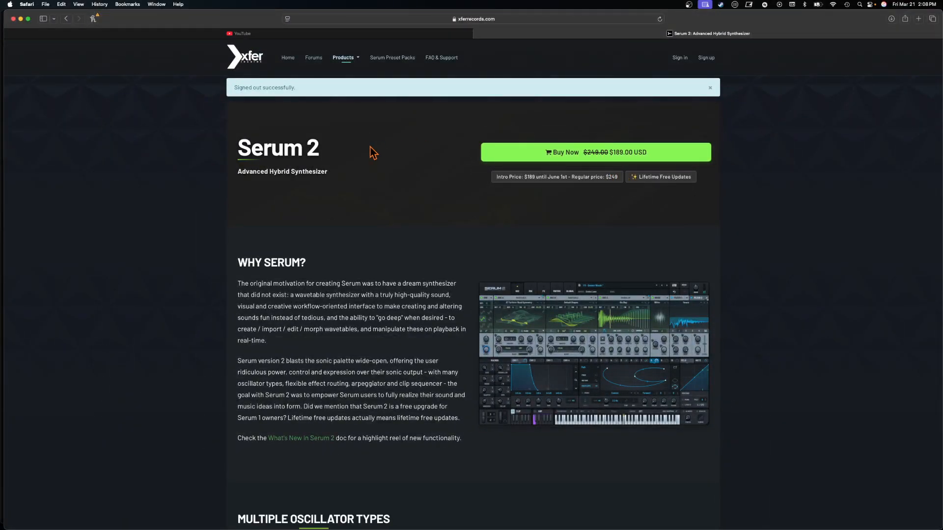
# - Return to the browser window and load the Arturia website in place of the Serum 2 page
pyautogui.hotkey('ctrl', 'Up')
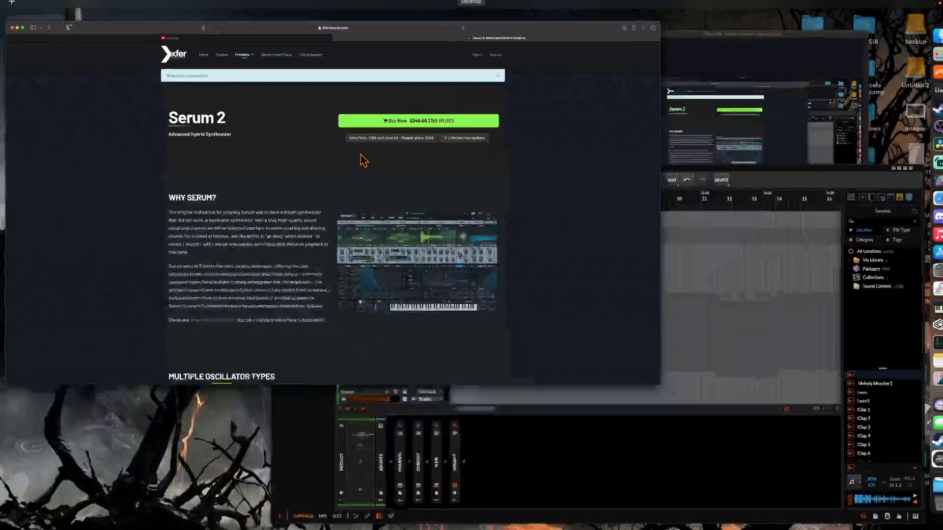
pyautogui.click(346, 160)
pyautogui.click(471, 19)
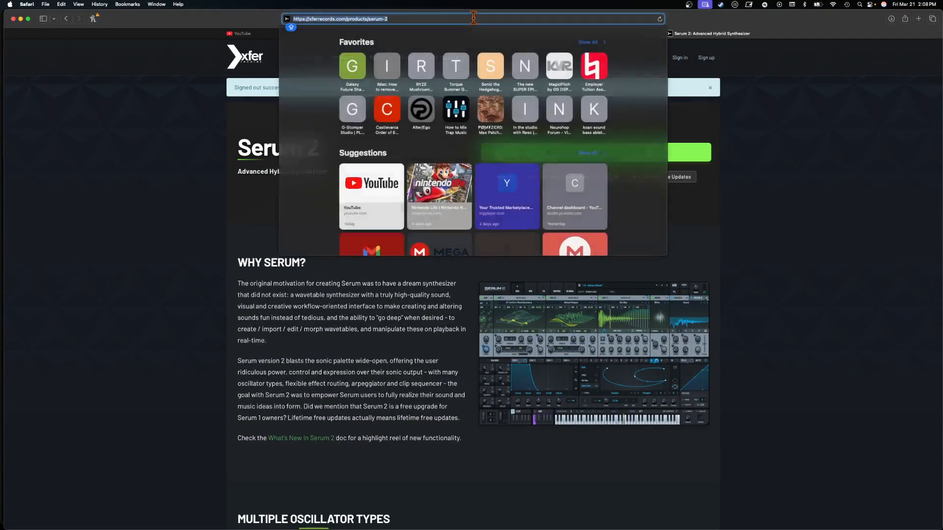
pyautogui.write('ARTURIA.com')
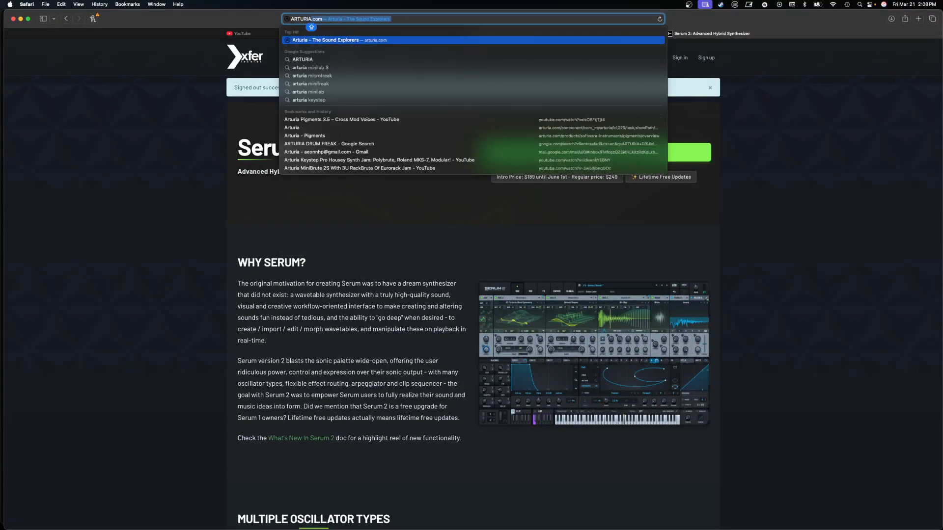
pyautogui.press('Return')
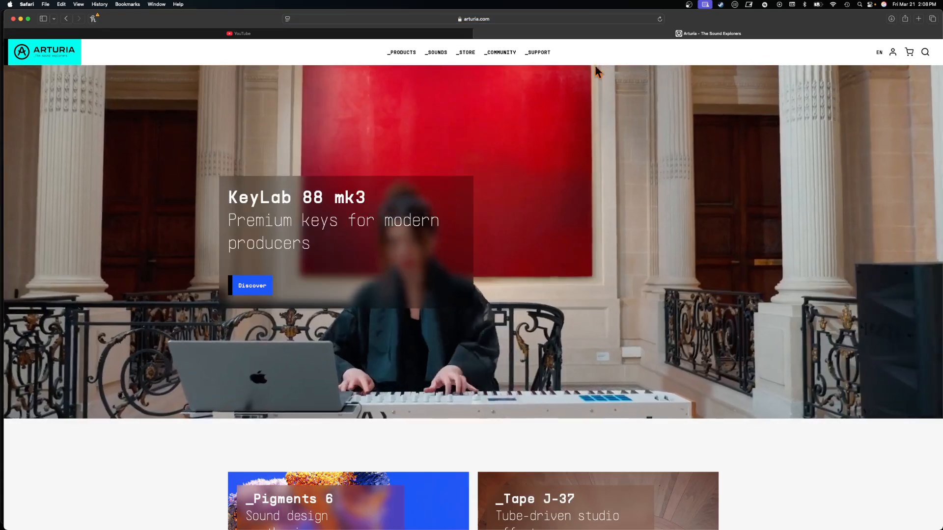
# - Open Arturia's product catalogue, filter it to Software Instruments and find the Pigments listing
pyautogui.moveTo(401, 54)
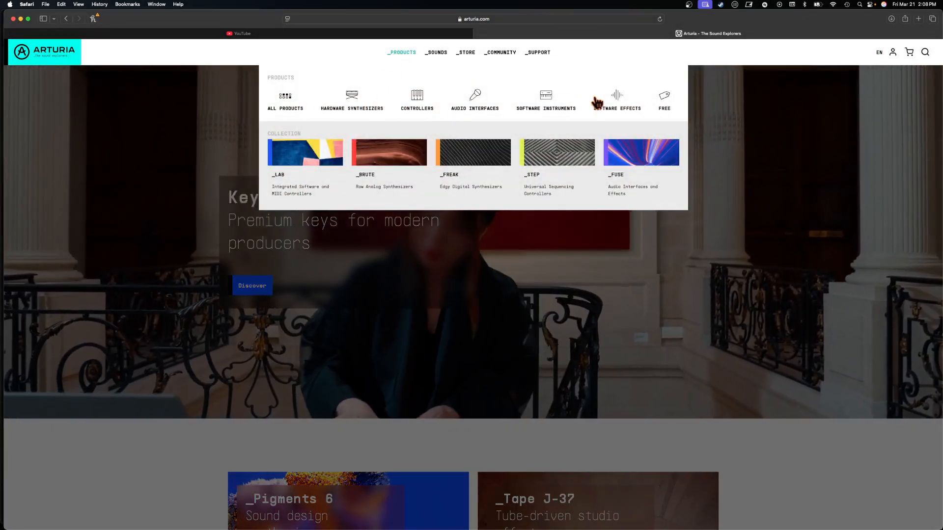
pyautogui.click(602, 101)
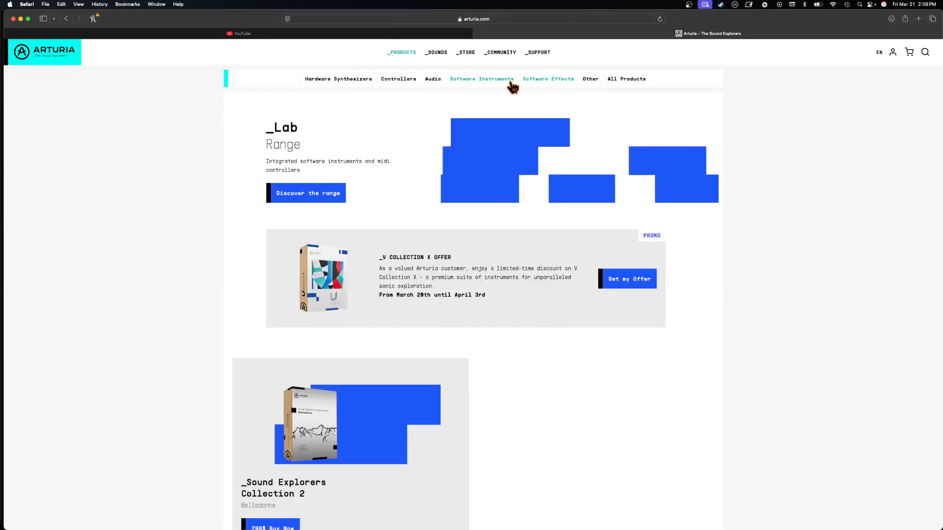
pyautogui.click(506, 80)
pyautogui.scroll(-5, 418, 294)
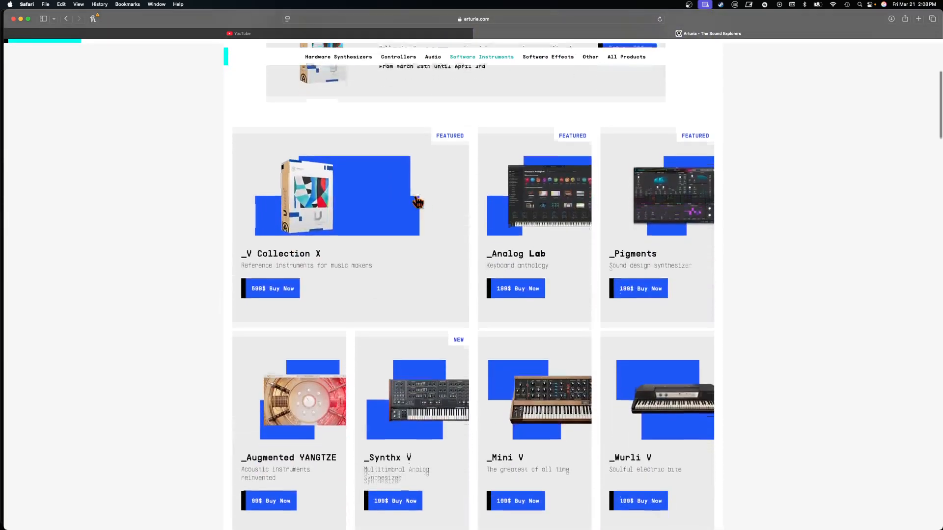
# - Check the Pigments price among Arturia's Software Instruments and minimize the browser window to return to Bitwig Studio
pyautogui.scroll(-3, 416, 200)
pyautogui.scroll(2, 416, 198)
pyautogui.scroll(5, 605, 208)
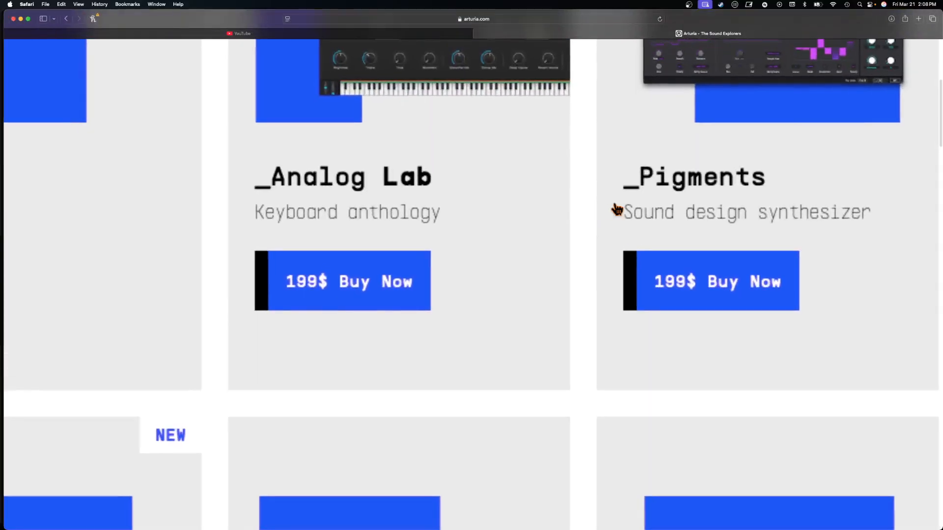
pyautogui.scroll(-5, 617, 210)
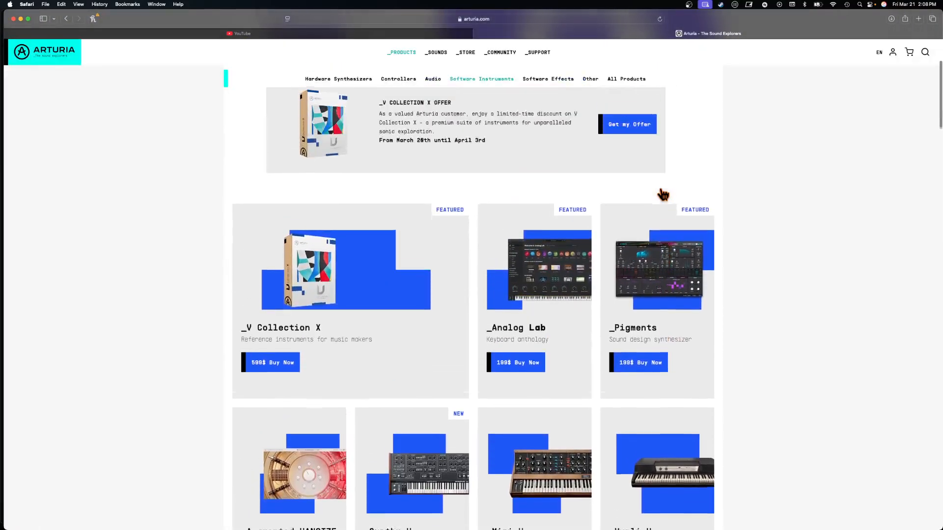
pyautogui.scroll(3, 662, 196)
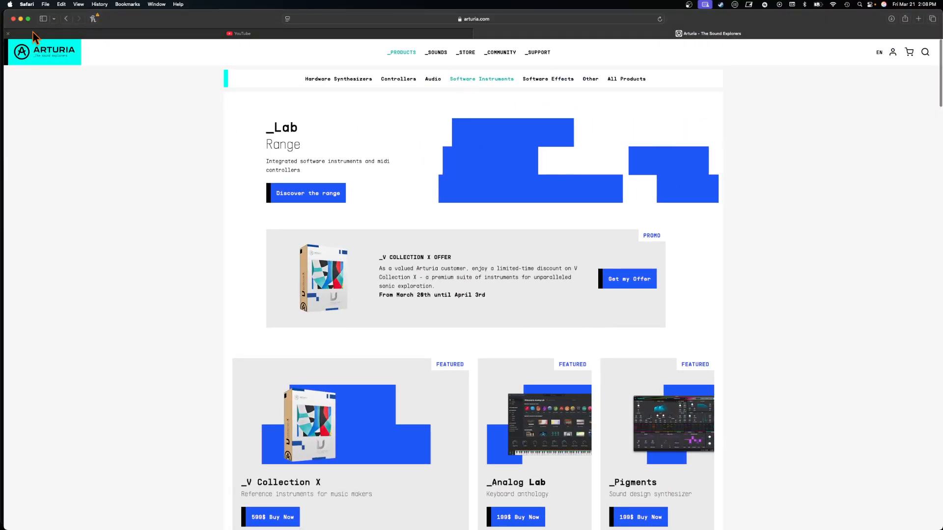
pyautogui.click(21, 19)
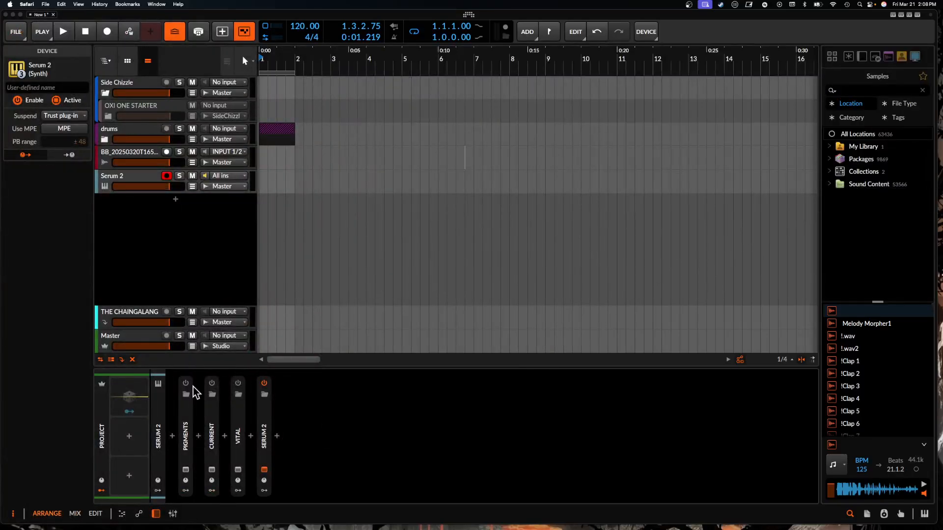
# - Rearrange the synths in the device chain to Serum 2, Current, Vital, Pigments, and close the Serum 2 plug-in window
pyautogui.moveTo(234, 431); pyautogui.dragTo(283, 430)
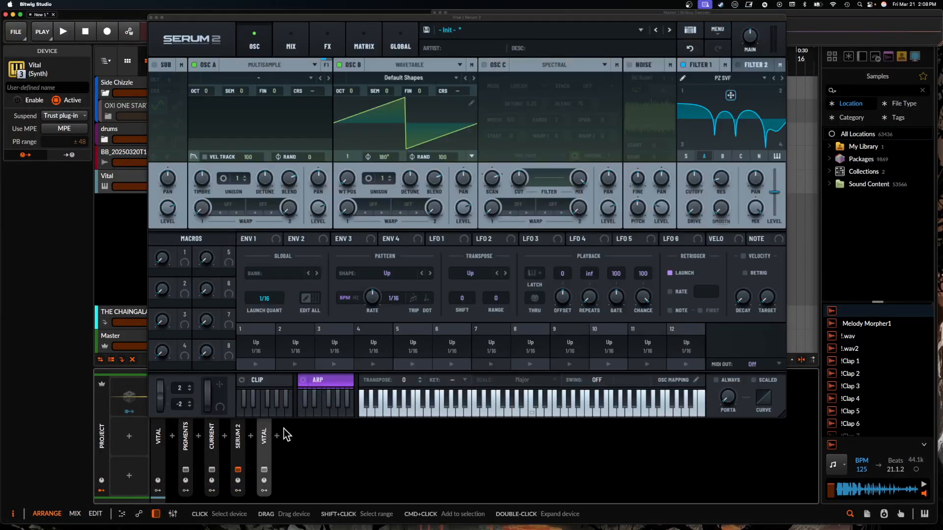
pyautogui.click(152, 17)
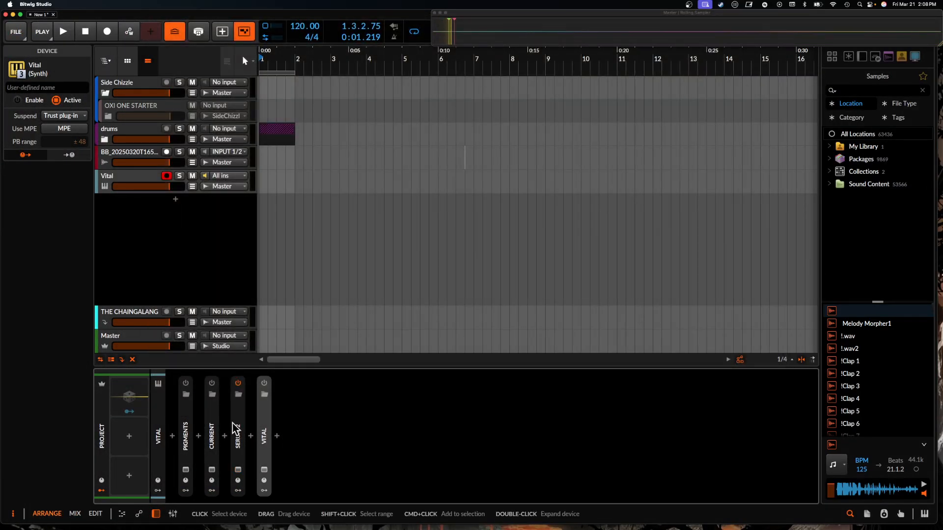
pyautogui.moveTo(235, 430)
pyautogui.mouseDown()
pyautogui.moveTo(183, 434)
pyautogui.moveTo(263, 441)
pyautogui.moveTo(237, 441)
pyautogui.mouseUp()
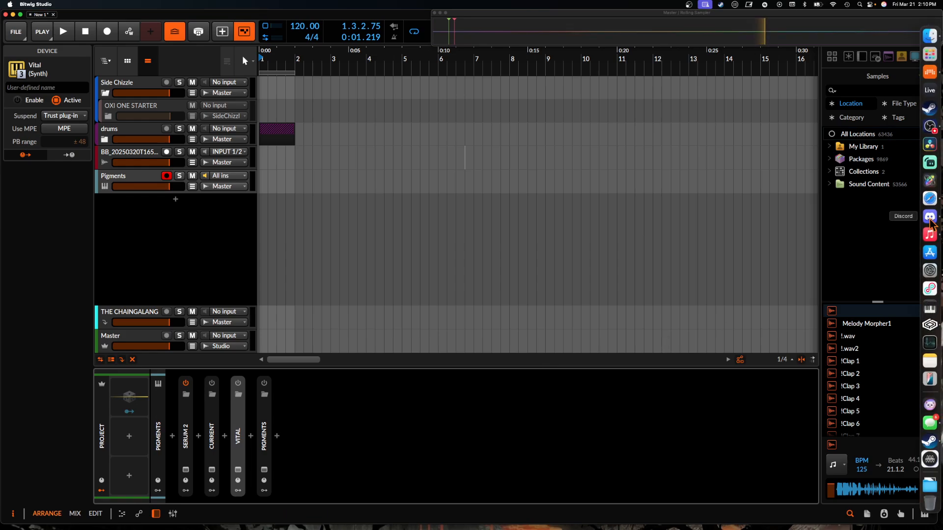
# - Switch to Discord, review the every-day-quick-play-spells-beats channel from its opening rules to the newest submissions, and minimize the window
pyautogui.click(930, 218)
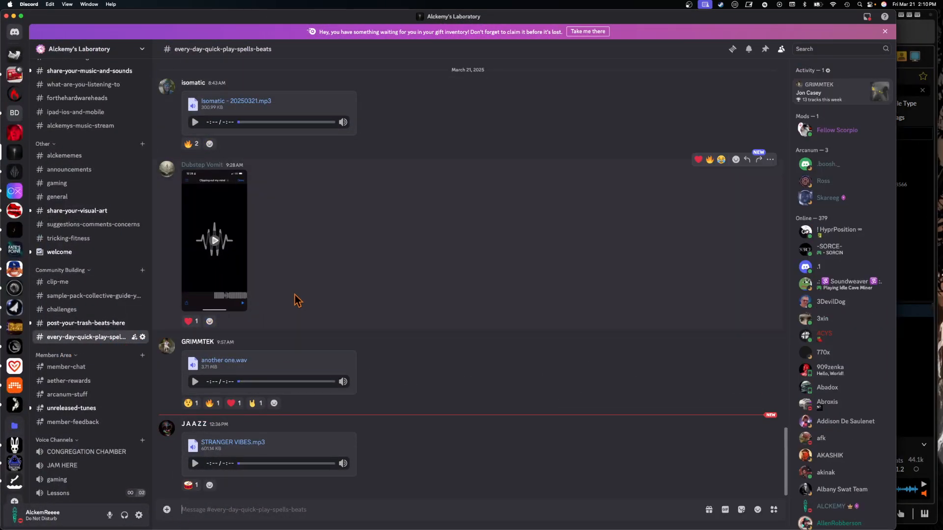
pyautogui.scroll(15, 298, 300)
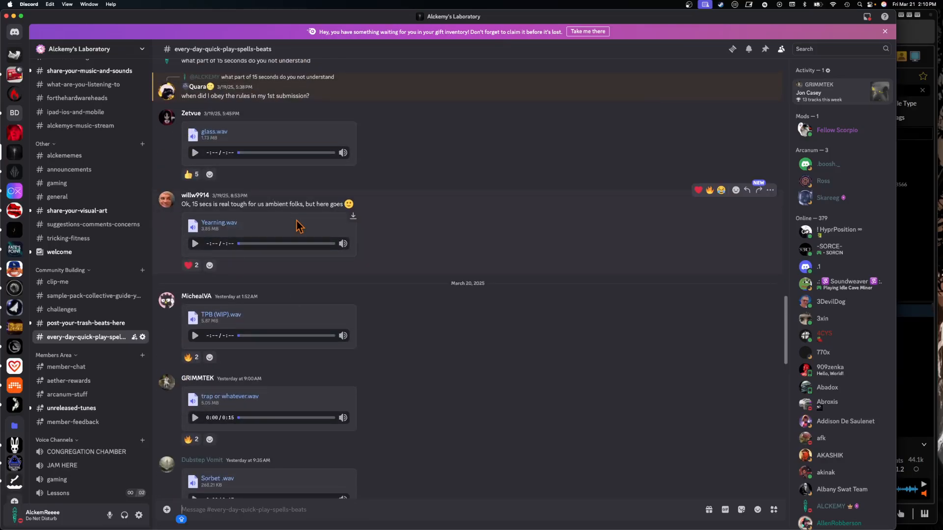
pyautogui.scroll(3, 298, 226)
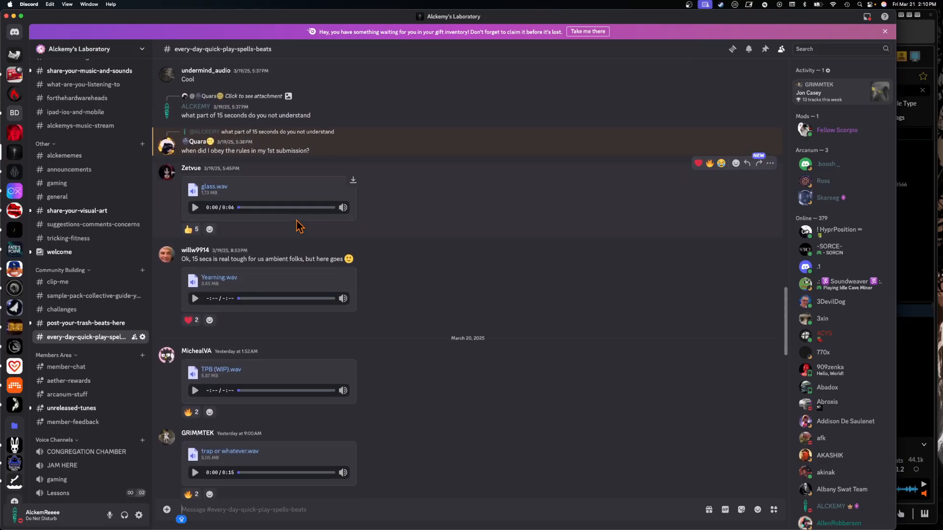
pyautogui.scroll(20, 298, 226)
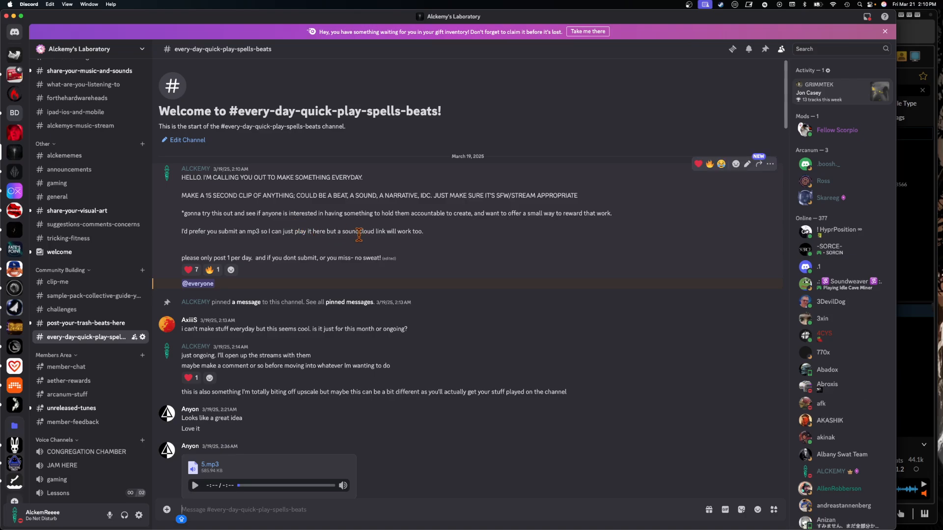
pyautogui.scroll(-5, 361, 240)
pyautogui.scroll(-18, 361, 241)
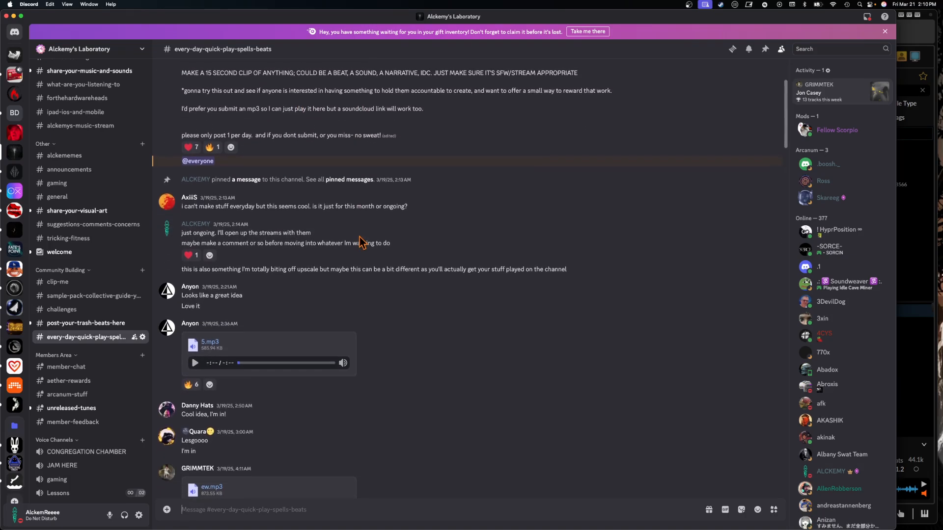
pyautogui.scroll(-4, 362, 243)
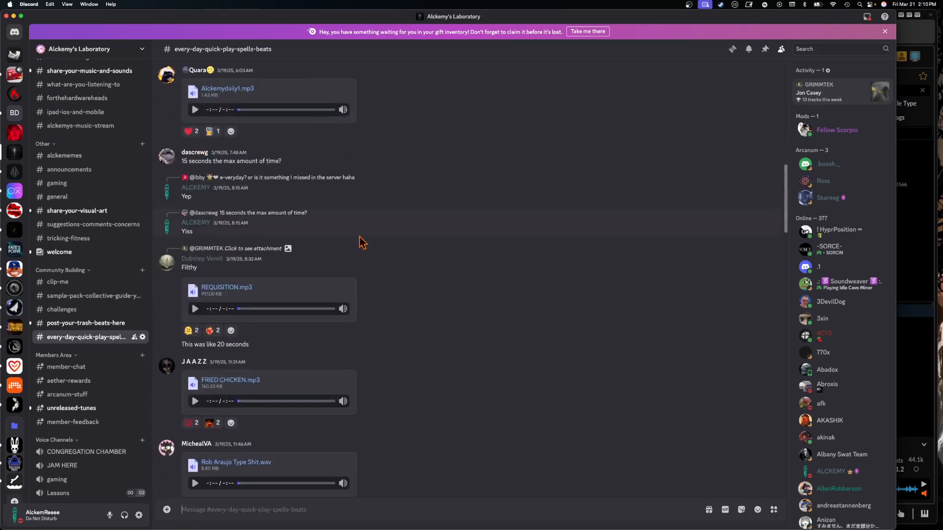
pyautogui.scroll(-20, 363, 243)
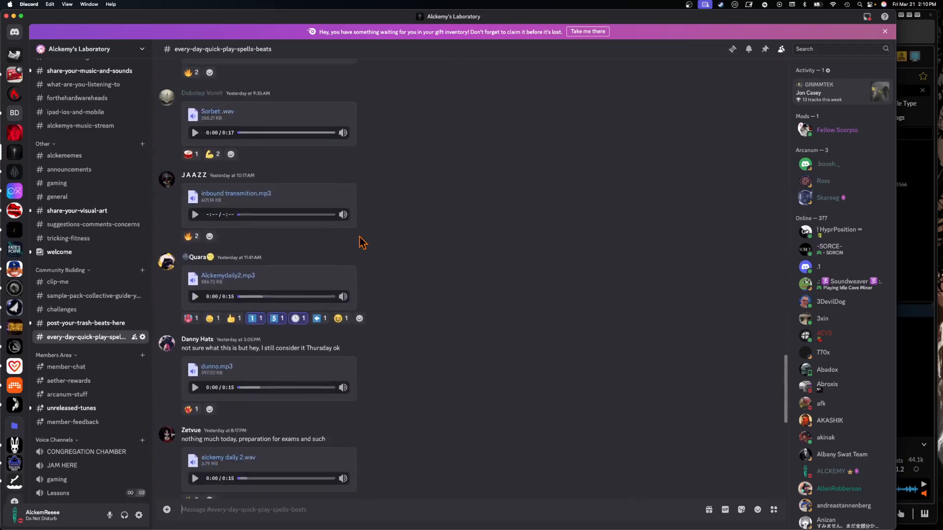
pyautogui.scroll(-10, 363, 242)
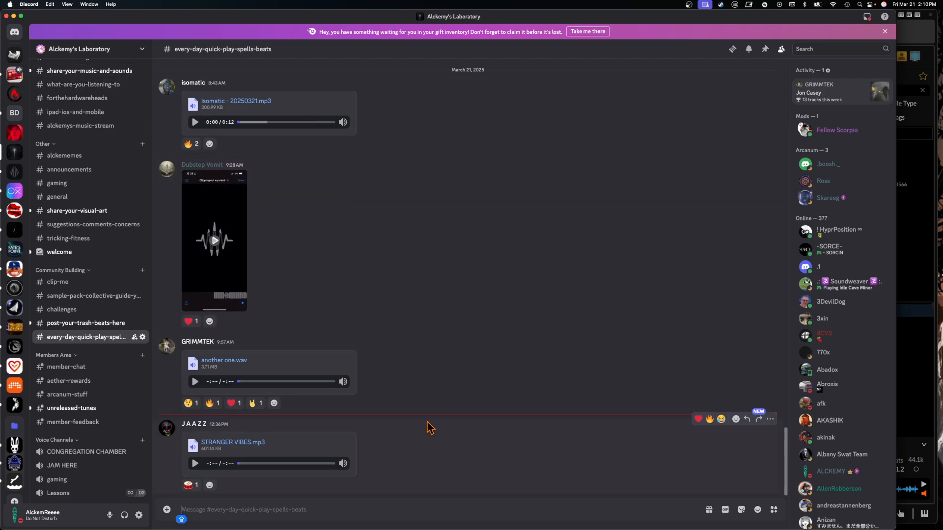
pyautogui.click(13, 16)
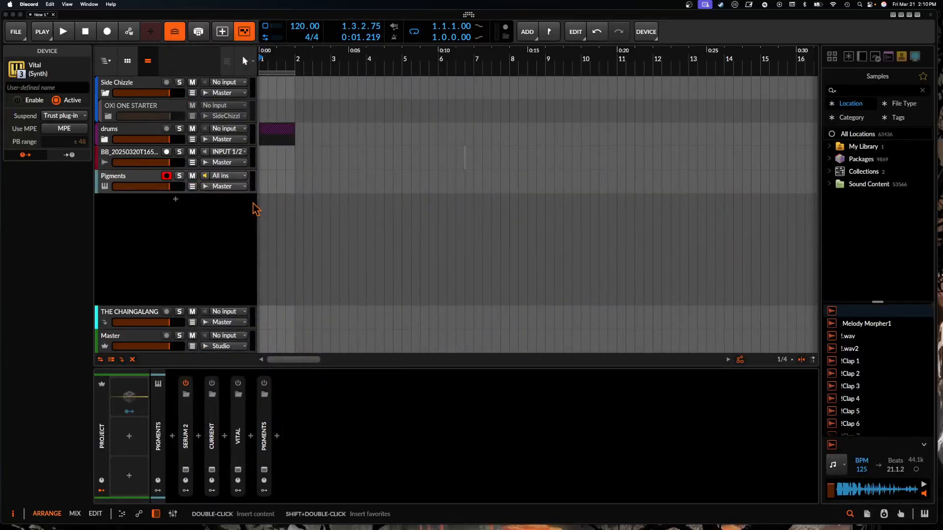